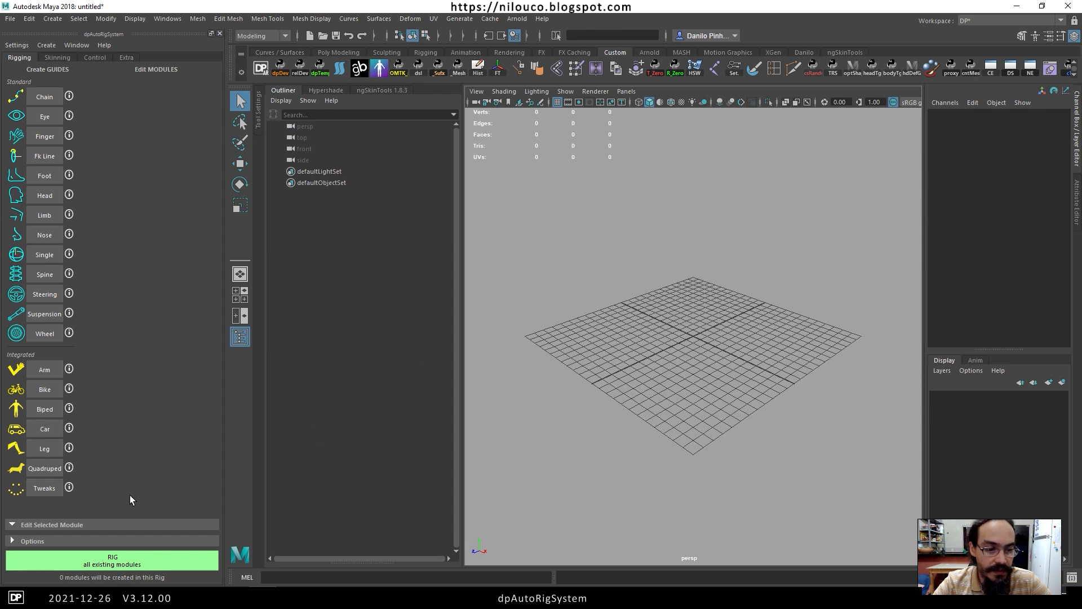
# Switch to Chrome, open the nilouco blog from the bookmarks, and look over its latest dpAutoRigSystem update post.
pyautogui.click(72, 580)
pyautogui.click(180, 542)
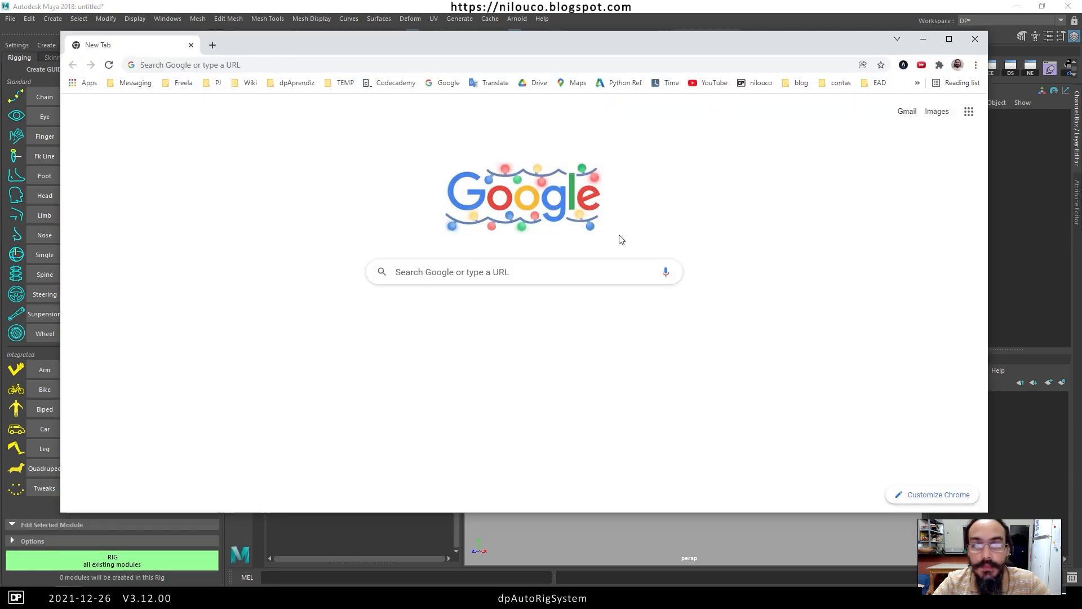
pyautogui.click(757, 83)
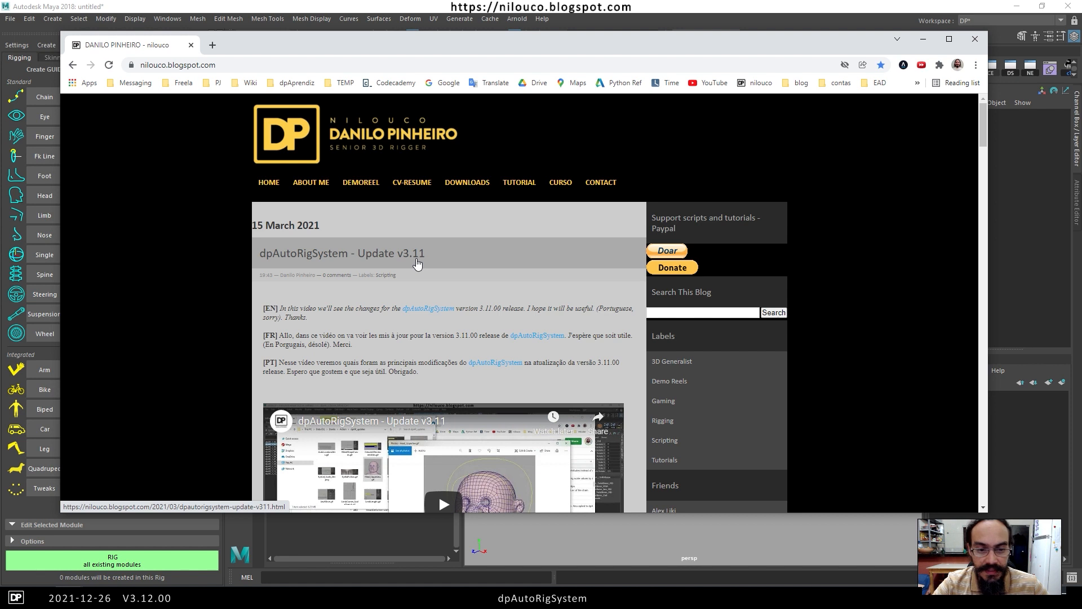
pyautogui.scroll(-4, 417, 263)
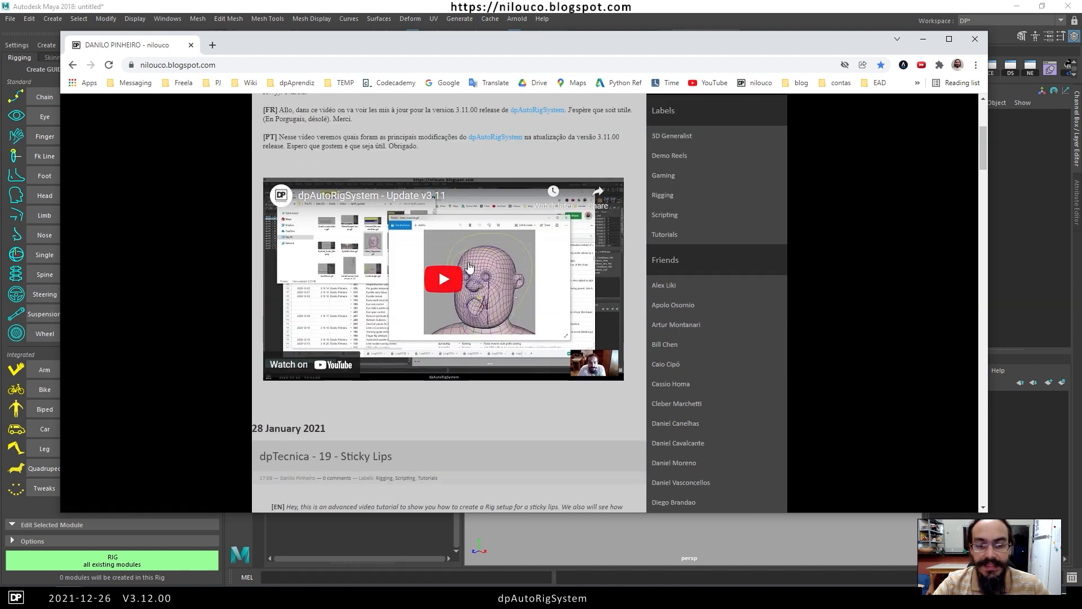
pyautogui.scroll(4, 430, 280)
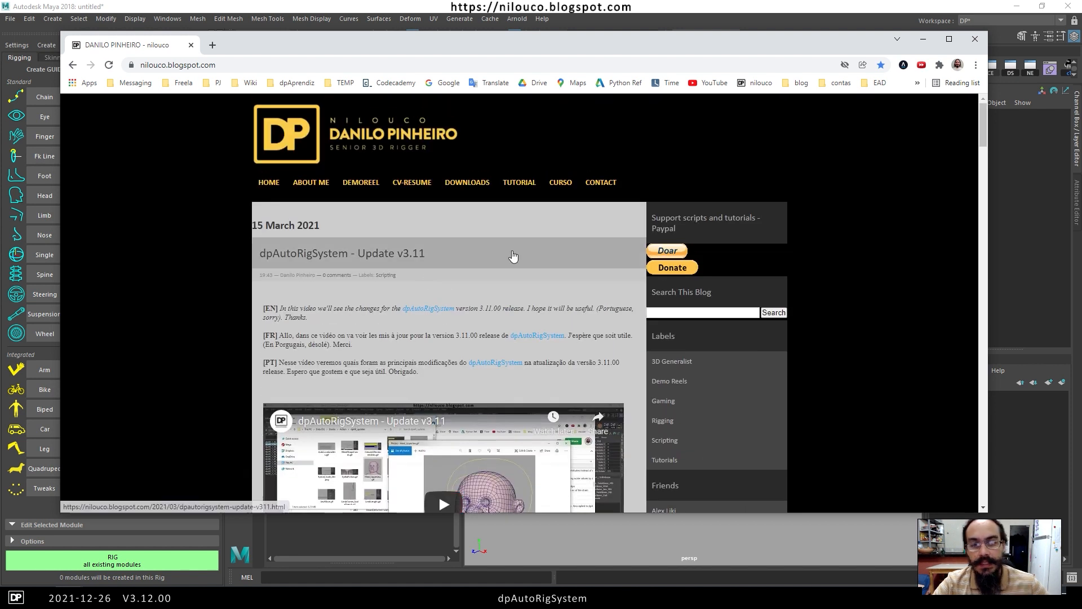
# Open the dpAutoRigSystem Dev spreadsheet from the blog's Downloads page and look through the entries on the Dev sheet.
pyautogui.click(469, 186)
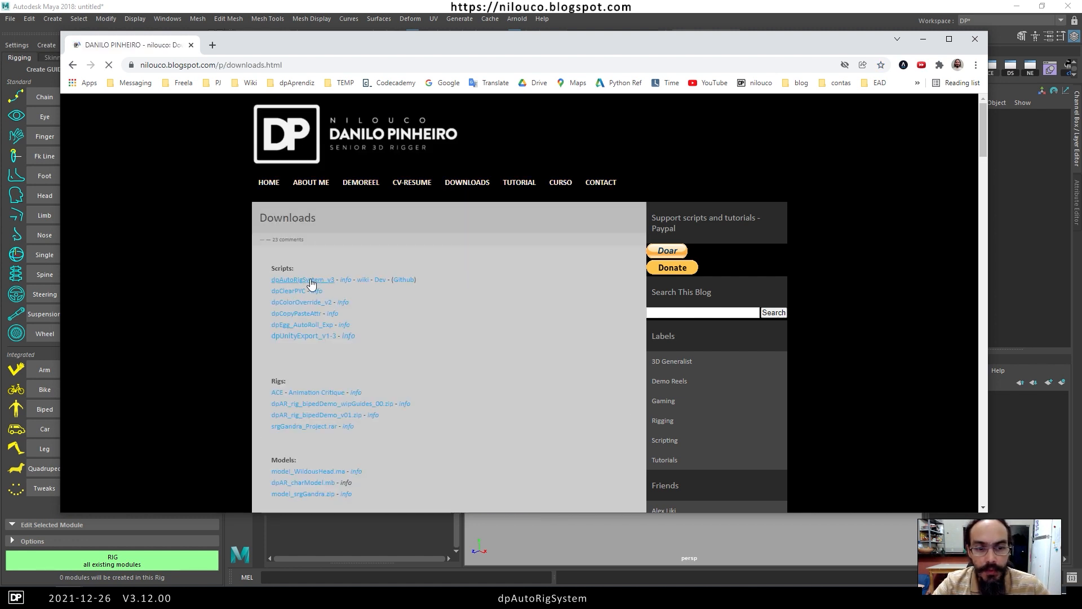
pyautogui.click(379, 280)
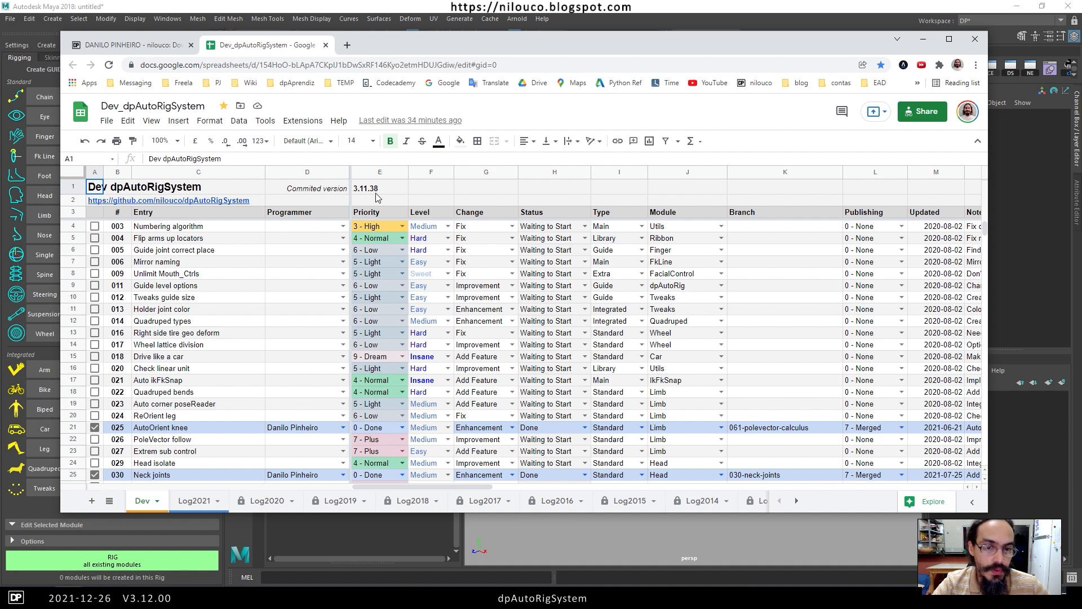
pyautogui.scroll(-11, 172, 320)
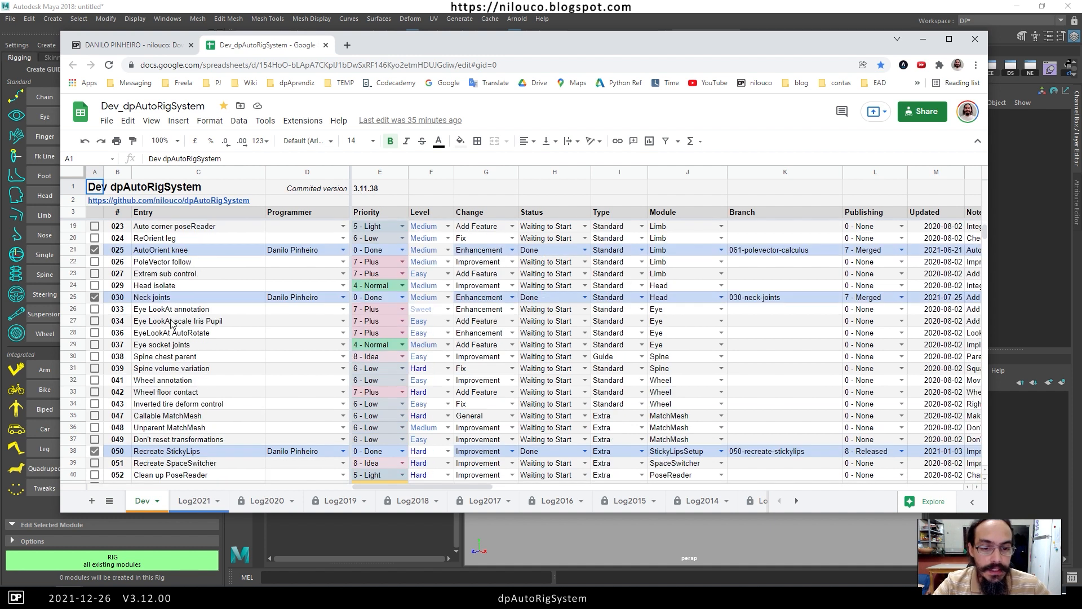
pyautogui.scroll(-10, 172, 320)
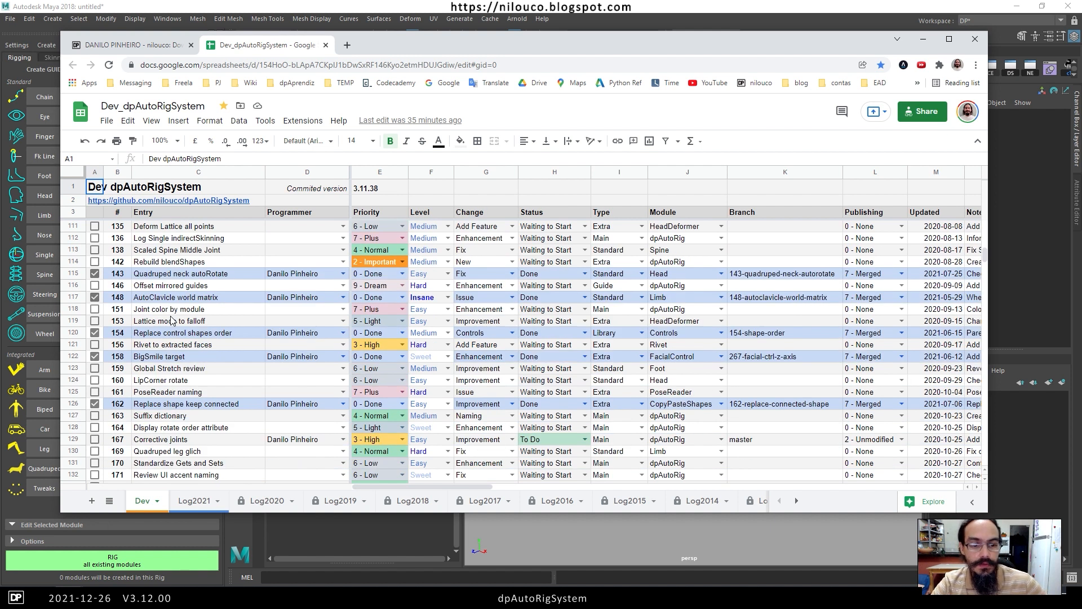
pyautogui.scroll(-8, 172, 318)
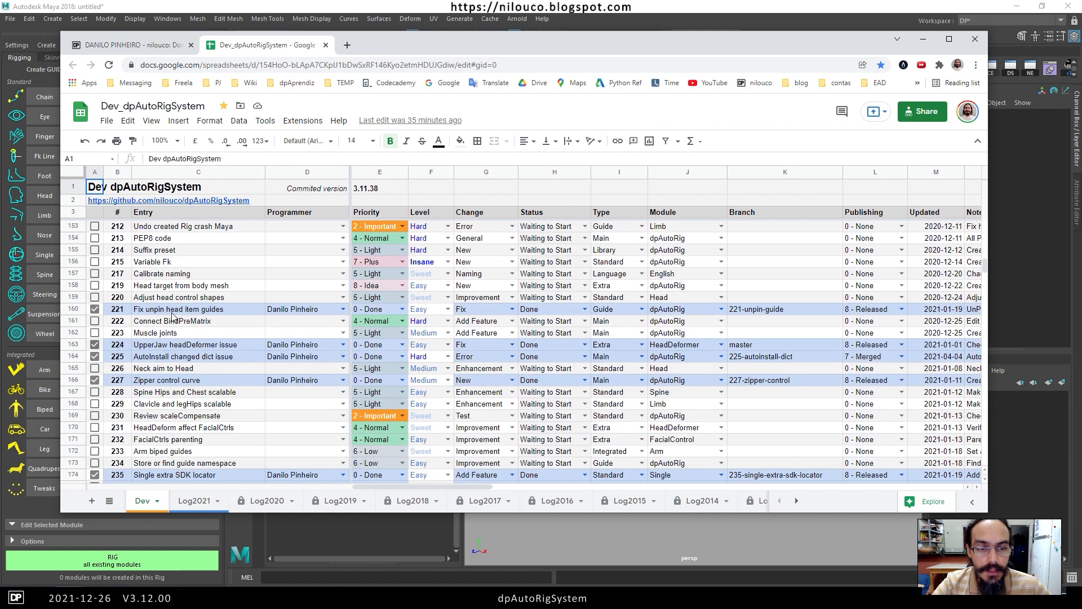
# Open the Log2021 sheet and examine the entries logged around and after Release v3.11.
pyautogui.click(196, 501)
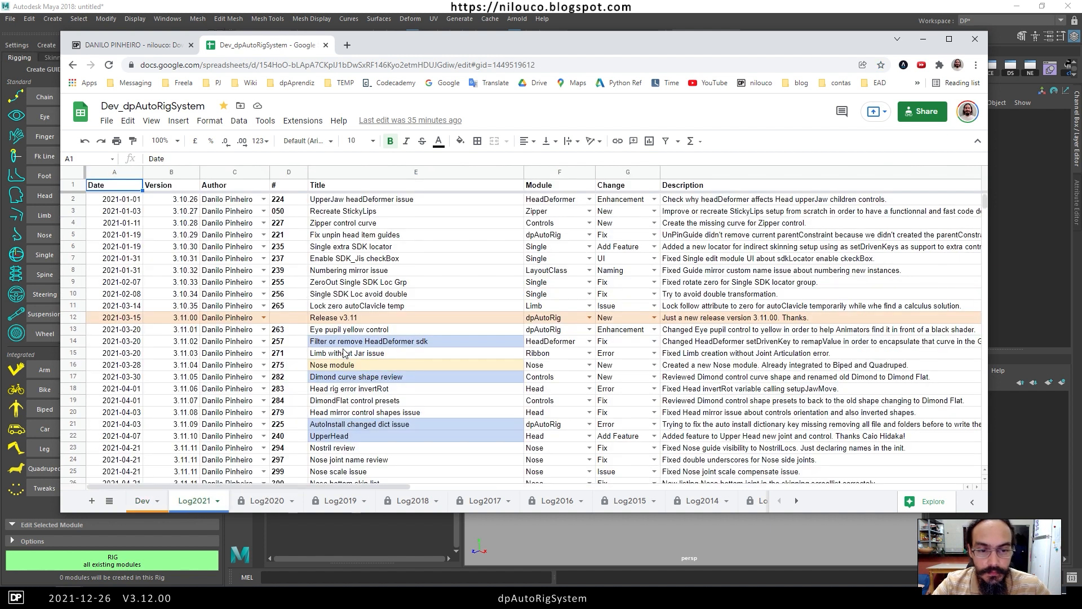
pyautogui.scroll(-2, 344, 352)
pyautogui.scroll(-3, 344, 353)
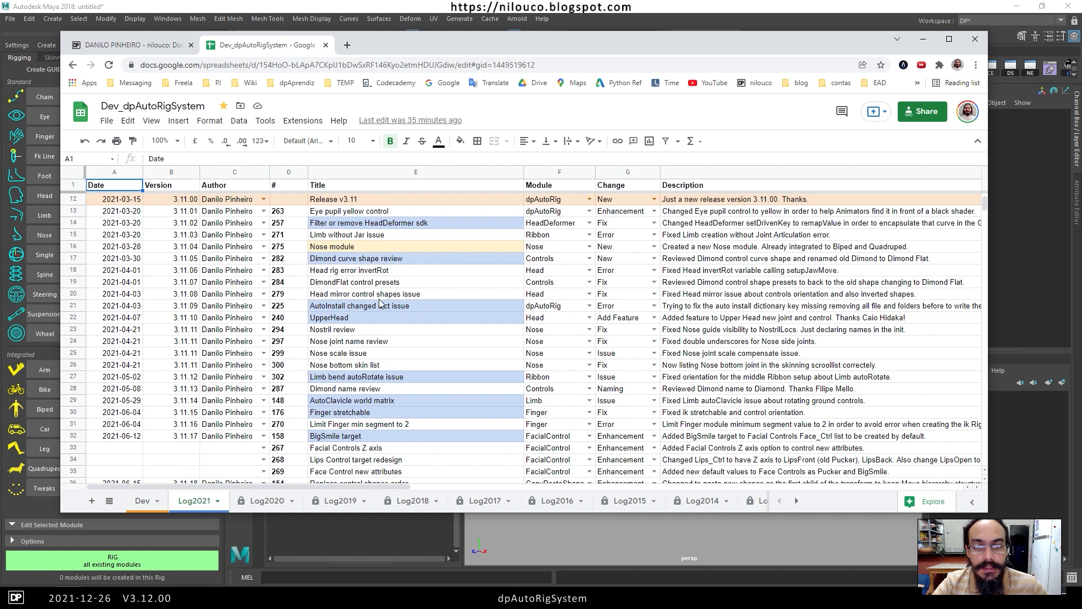
pyautogui.scroll(-7, 380, 304)
pyautogui.scroll(9, 340, 310)
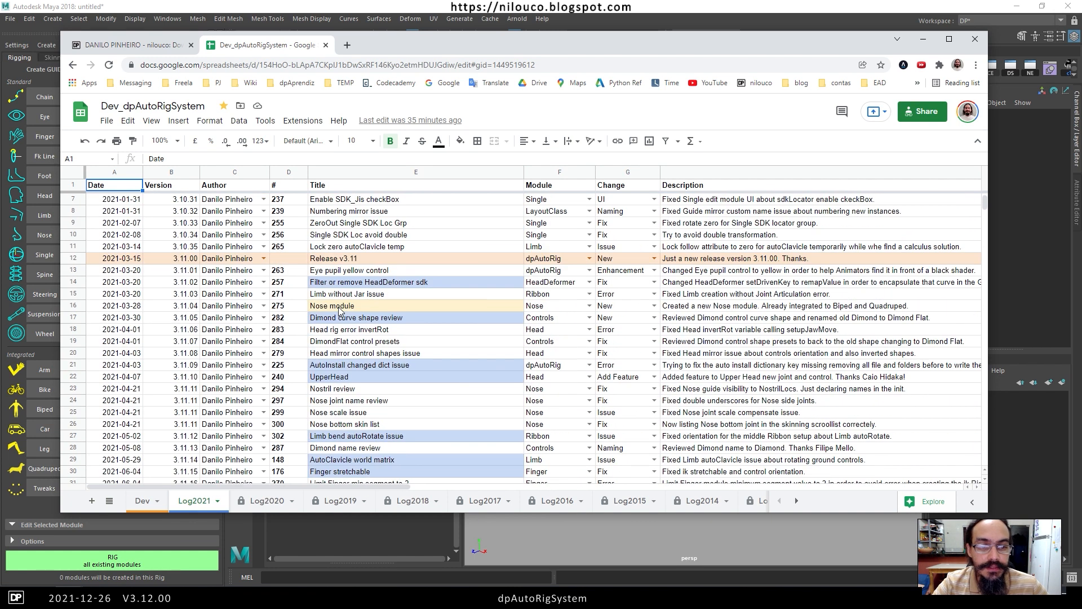
pyautogui.scroll(-2, 339, 309)
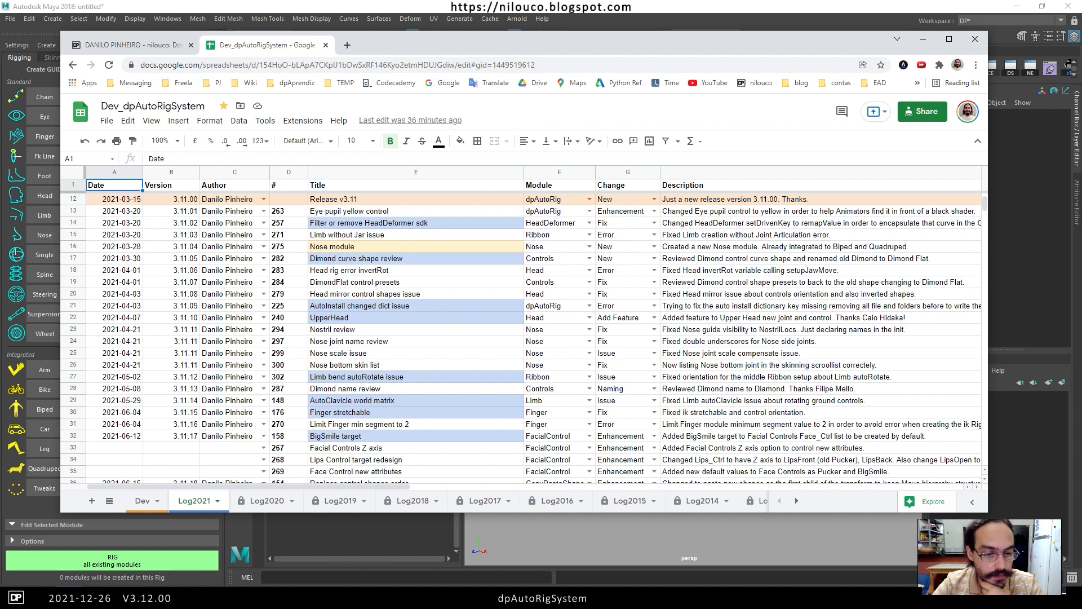
# View HeadDeformer_RemapValue.png from the 3-11-02 folder, and return to the Nose module entry in the Log2021 sheet.
pyautogui.click(101, 596)
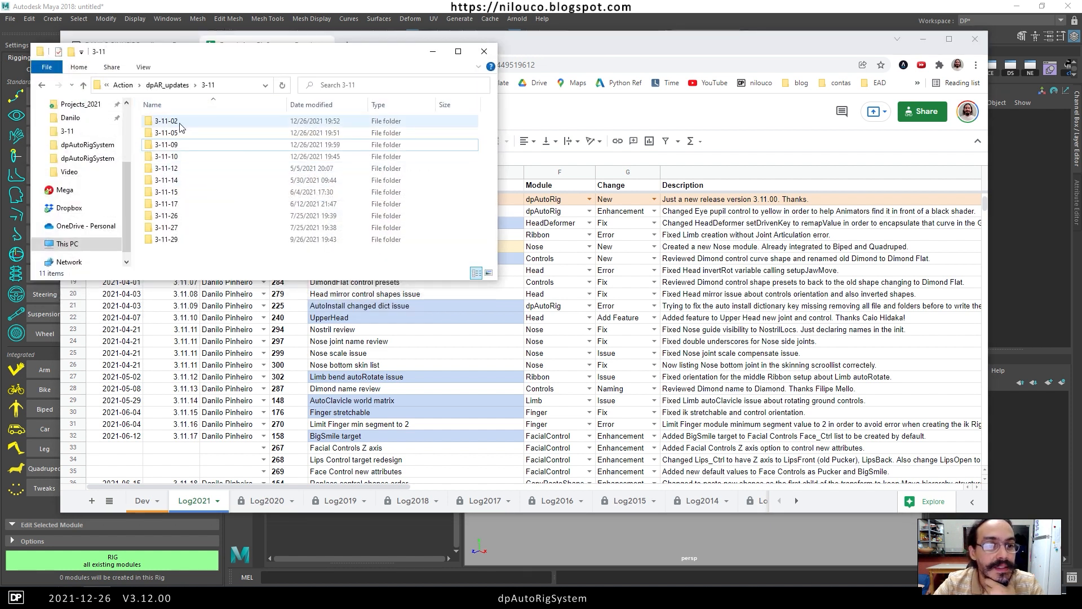
pyautogui.doubleClick(179, 124)
pyautogui.doubleClick(181, 144)
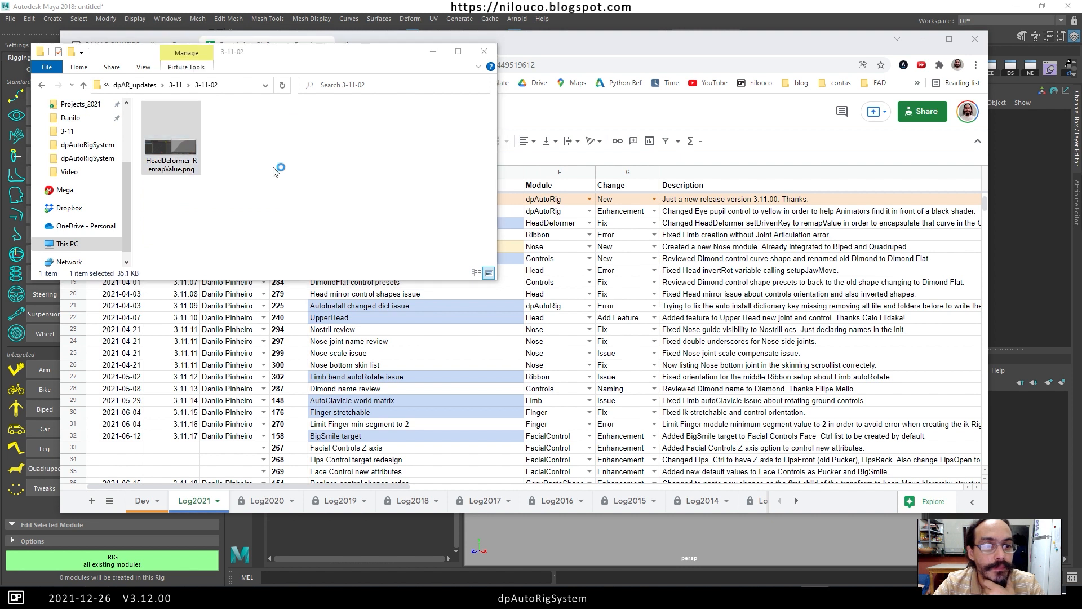
pyautogui.click(535, 21)
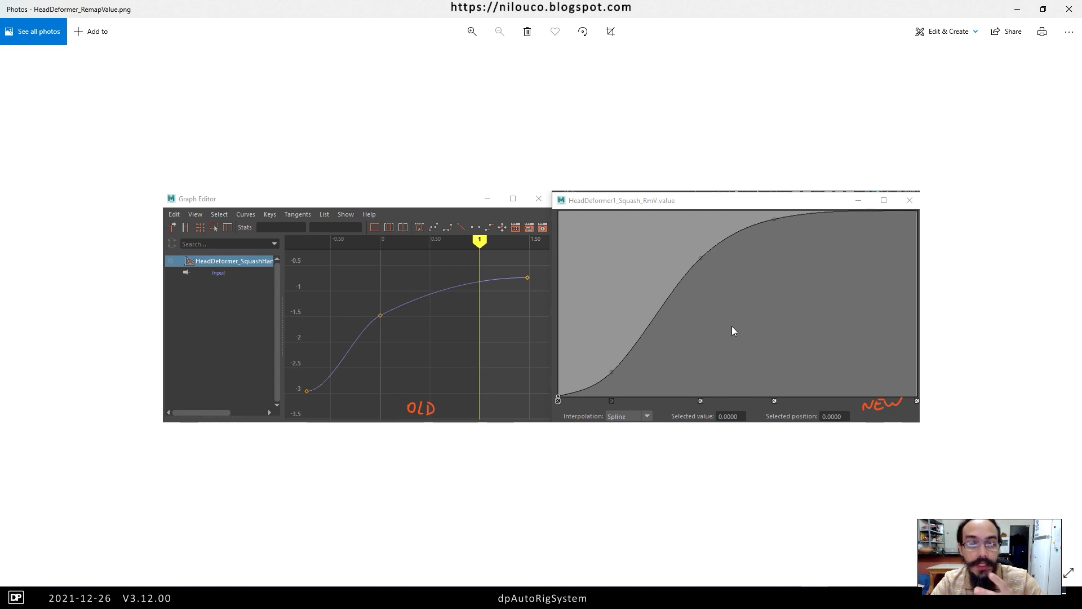
pyautogui.click(1070, 8)
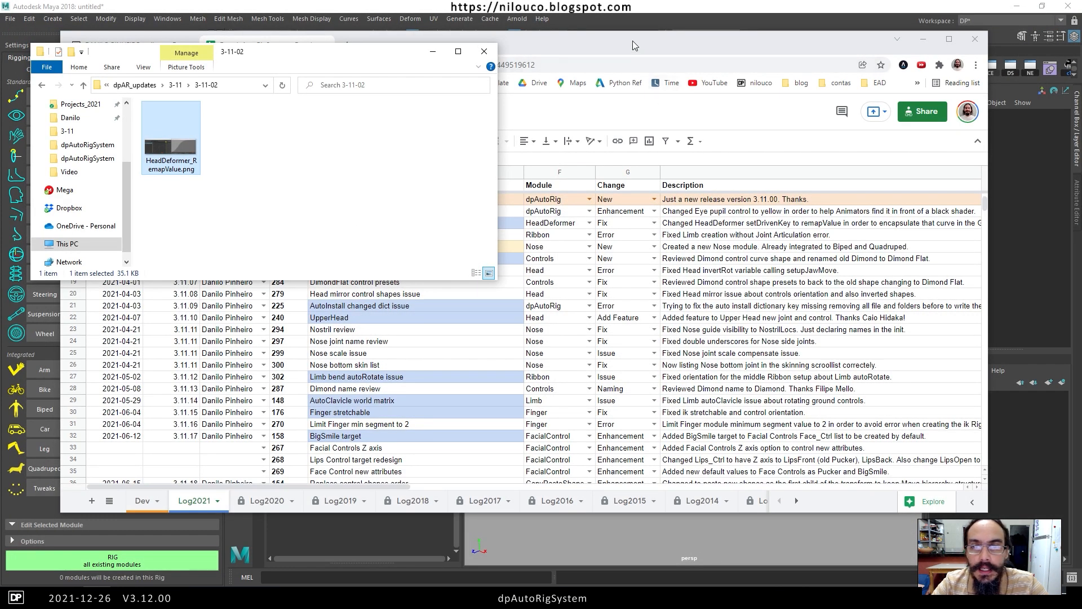
pyautogui.click(632, 41)
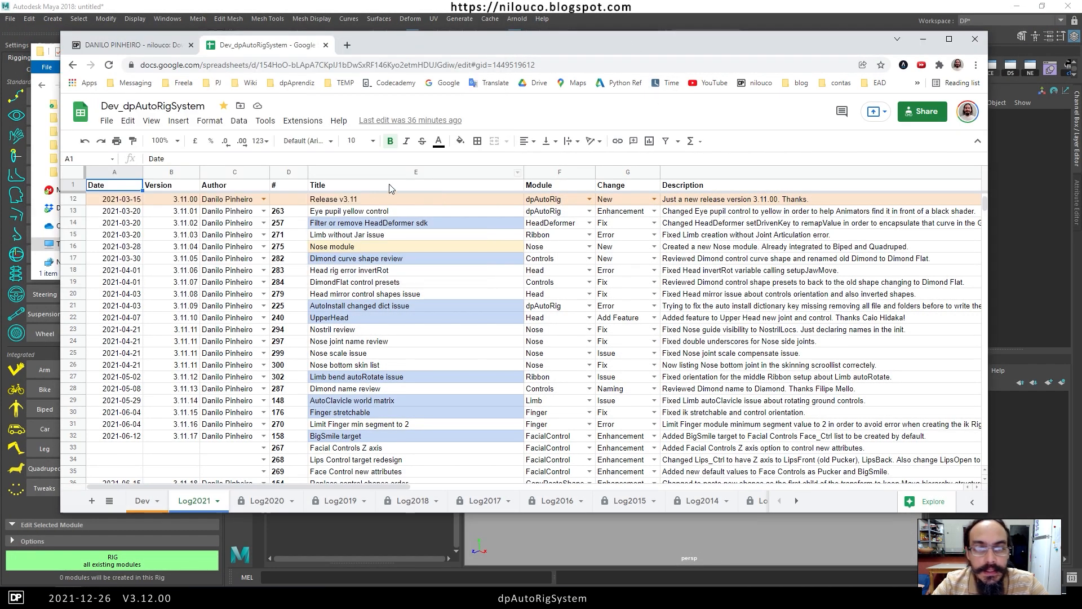
pyautogui.click(332, 249)
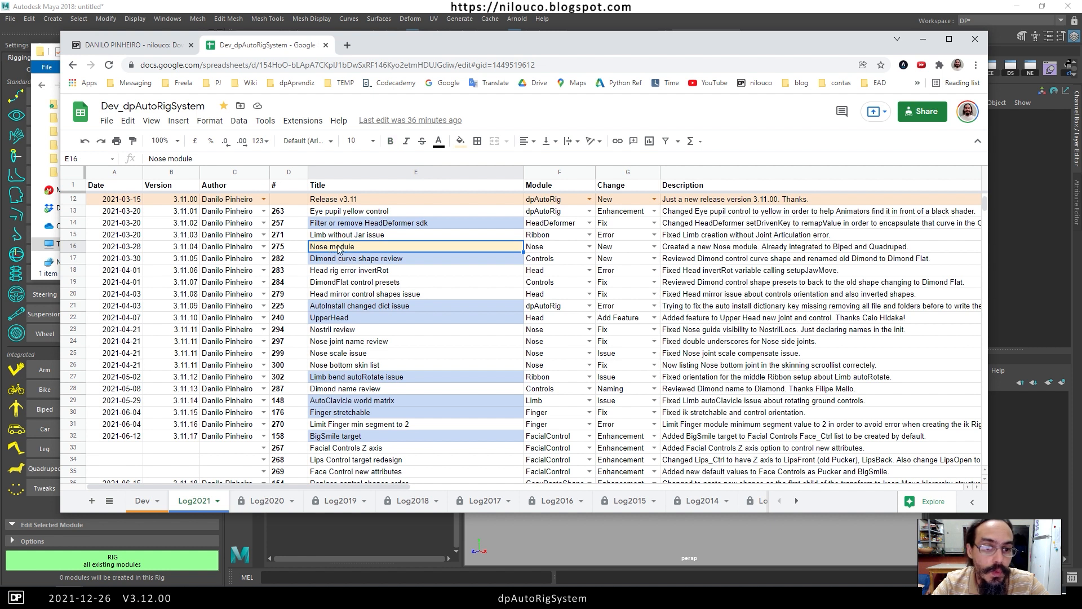
# Switch to Maya, create a Nose guide module, and raise its base to about 4.35 in Translate Y.
pyautogui.click(433, 5)
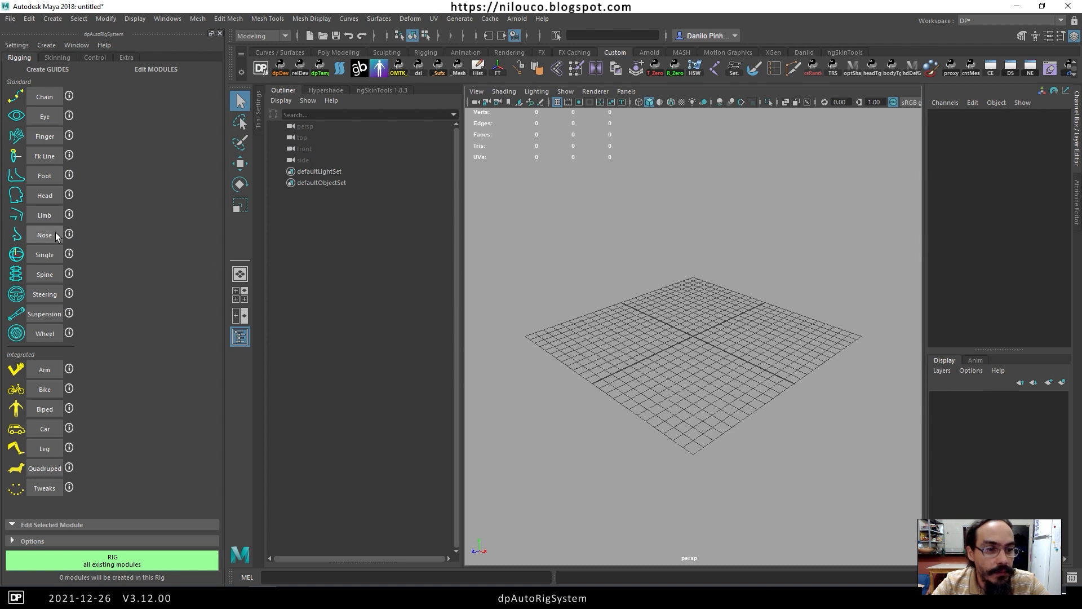
pyautogui.press('f')
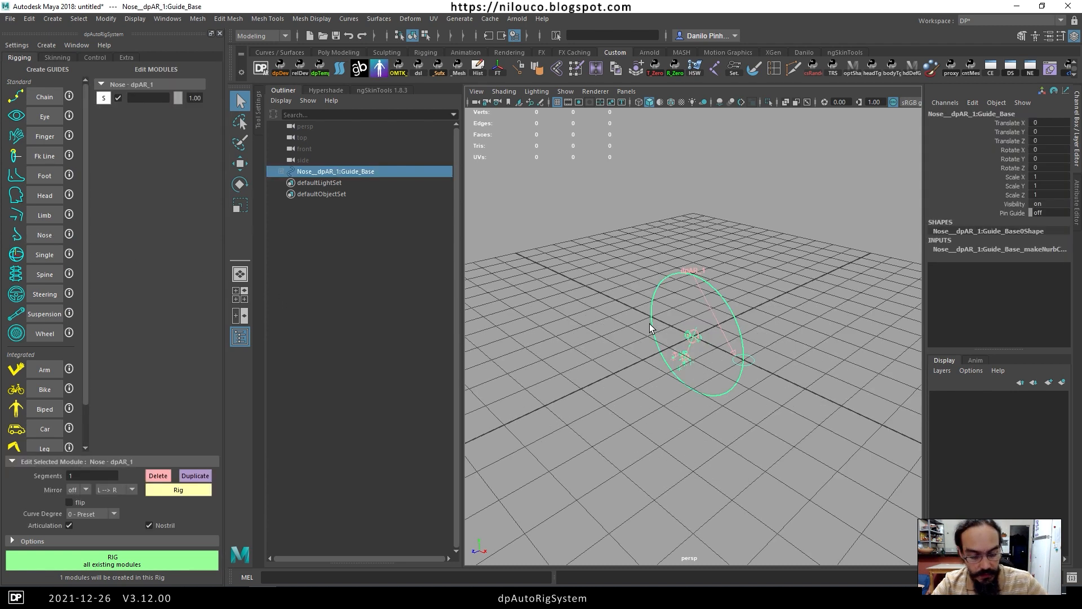
pyautogui.press('e')
pyautogui.scroll(-5, 667, 341)
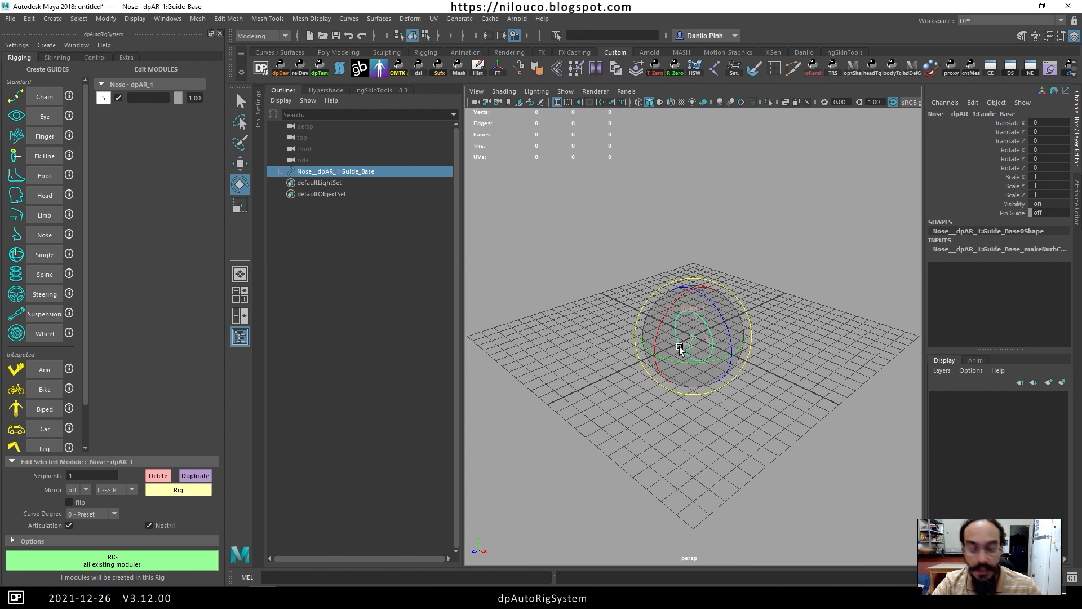
pyautogui.scroll(2, 679, 349)
pyautogui.press('w')
pyautogui.moveTo(692, 294); pyautogui.dragTo(693, 181)
pyautogui.keyDown('alt'); pyautogui.moveTo(702, 258); pyautogui.dragTo(680, 243); pyautogui.keyUp('alt')
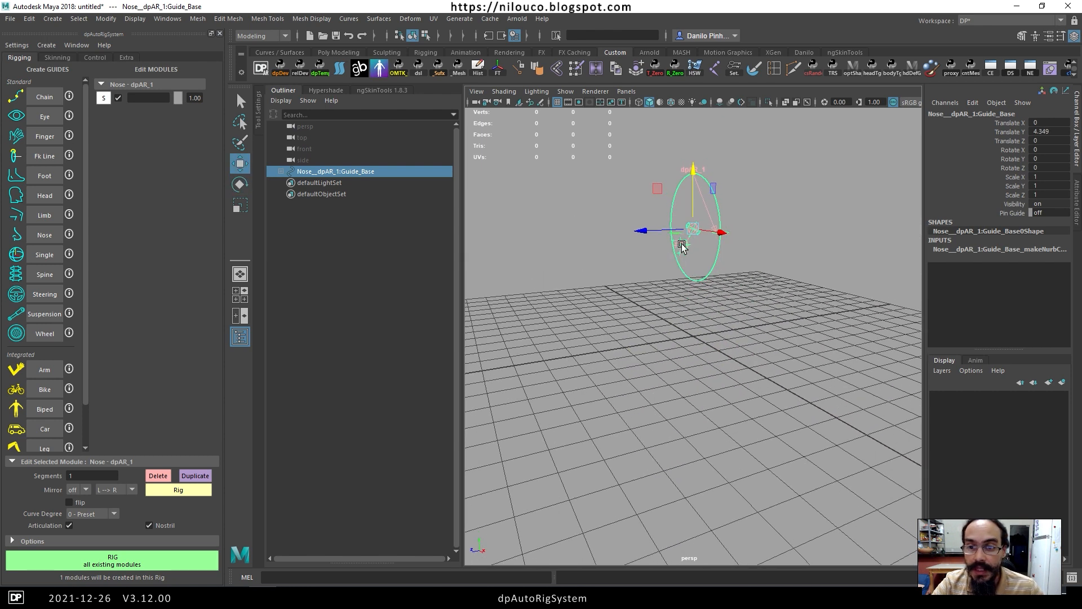
# Inspect the nose guide up close by selecting its top locator.
pyautogui.scroll(5, 682, 246)
pyautogui.keyDown('alt'); pyautogui.moveTo(684, 274); pyautogui.dragTo(668, 361, button='middle'); pyautogui.keyUp('alt')
pyautogui.keyDown('alt'); pyautogui.moveTo(668, 360); pyautogui.dragTo(677, 369); pyautogui.keyUp('alt')
pyautogui.click(672, 191)
pyautogui.click(675, 182)
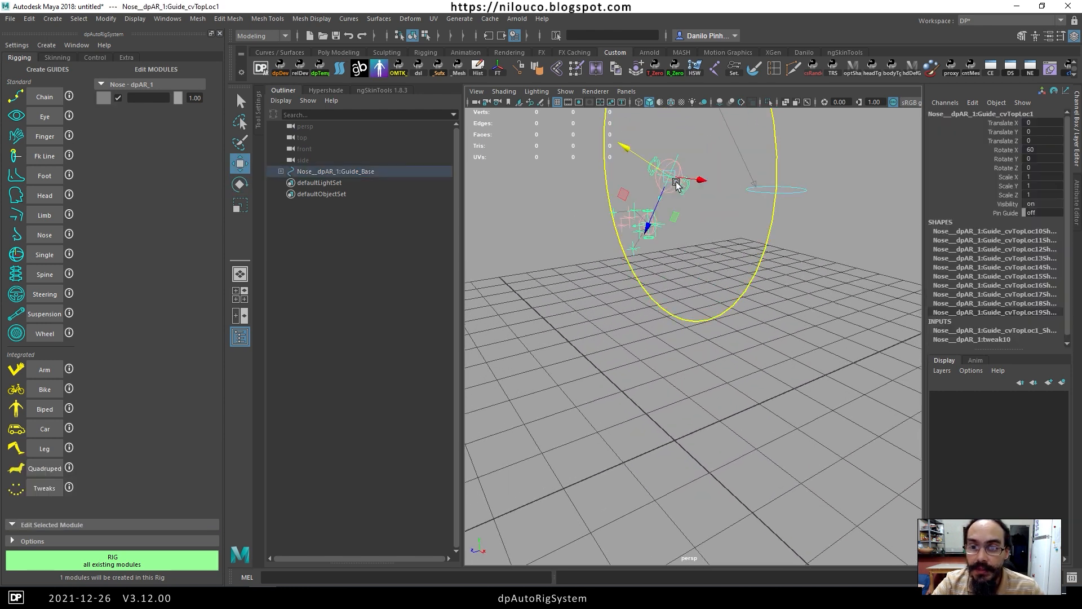
pyautogui.keyDown('alt'); pyautogui.moveTo(695, 223); pyautogui.dragTo(683, 214); pyautogui.keyUp('alt')
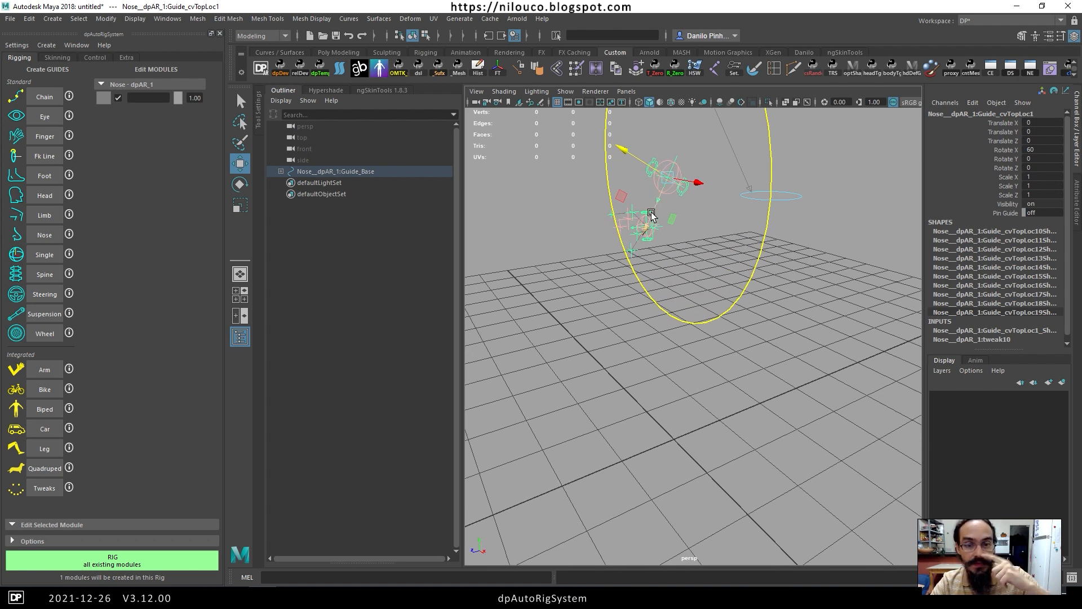
# Set the Nose module's number of segments to 2.
pyautogui.click(760, 282)
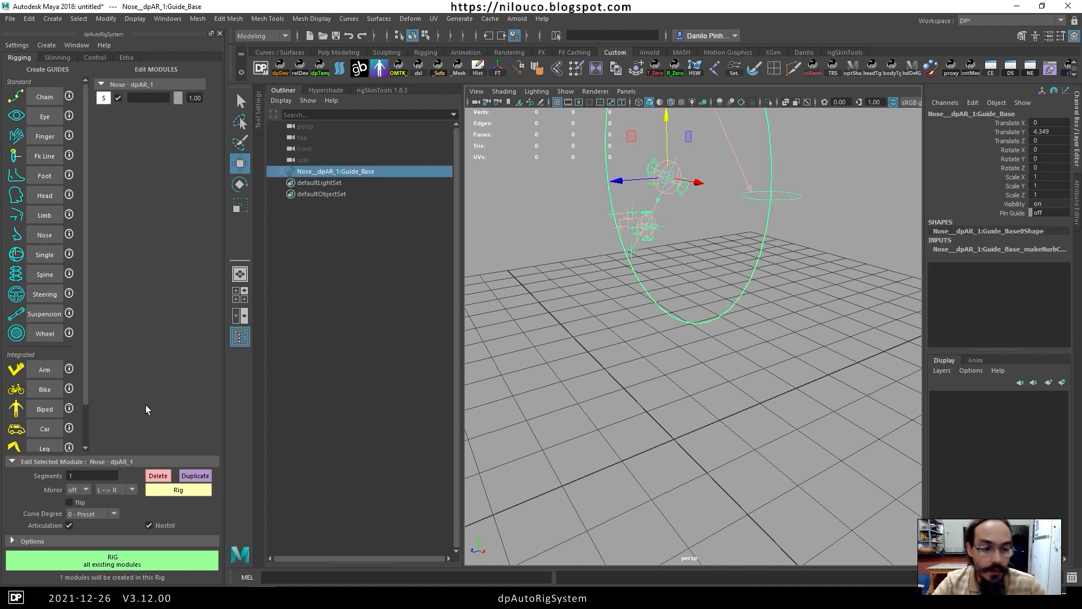
pyautogui.doubleClick(72, 476)
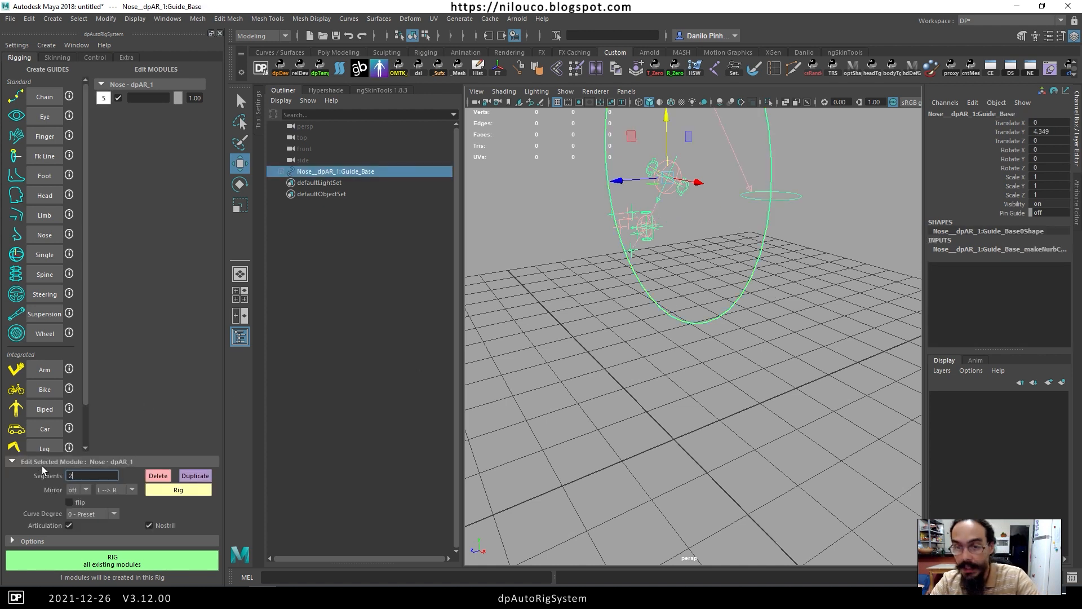
pyautogui.write('2')
pyautogui.press('Return')
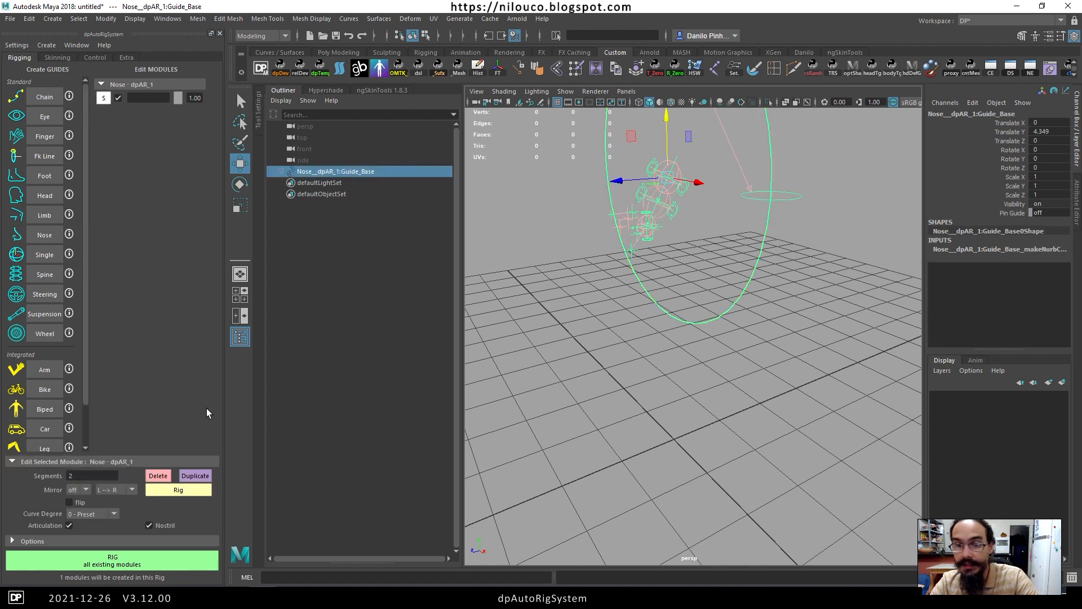
# Inspect the nose guide's middle locator and one of its nostril locators.
pyautogui.click(663, 242)
pyautogui.keyDown('alt'); pyautogui.moveTo(662, 241); pyautogui.dragTo(751, 323); pyautogui.keyUp('alt')
pyautogui.click(649, 293)
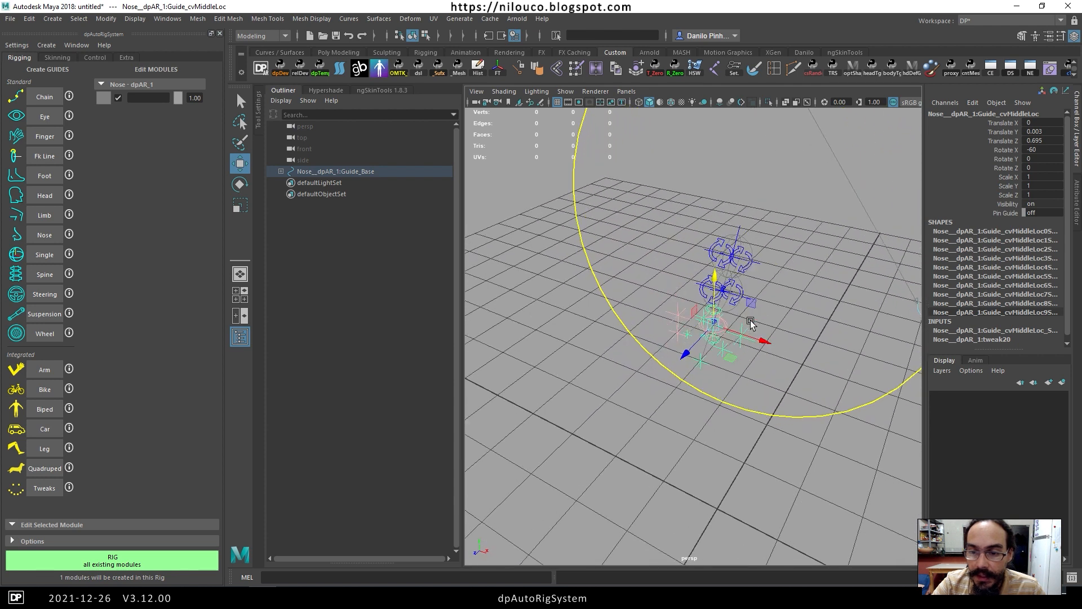
pyautogui.click(725, 353)
pyautogui.click(723, 361)
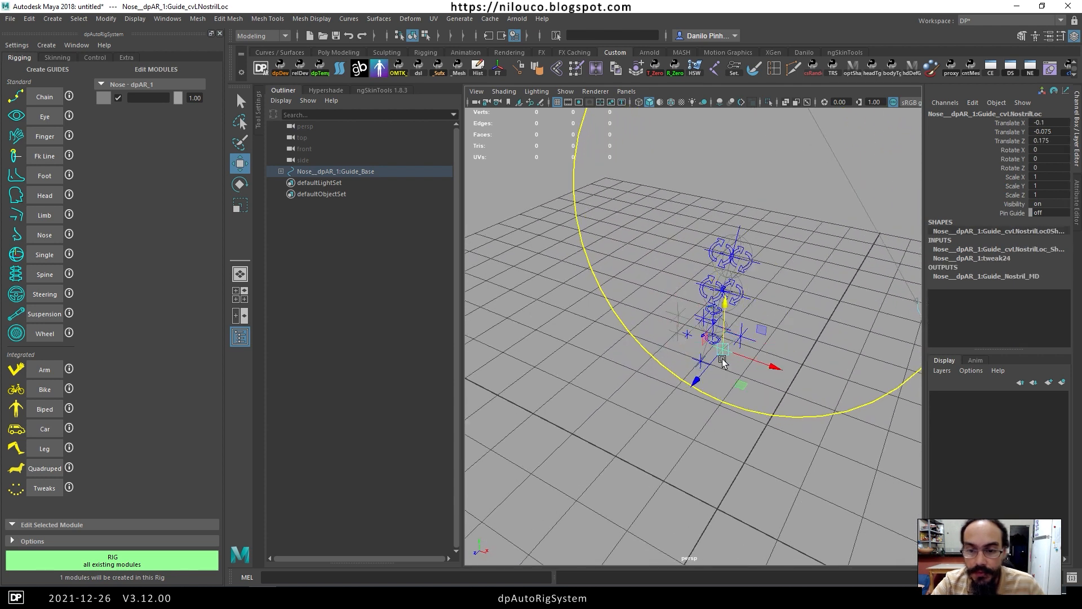
# Move the nose tip locator down and back toward the middle locator, and extend its end joint to about 0.432 in Translate Z.
pyautogui.keyDown('alt'); pyautogui.moveTo(744, 347); pyautogui.dragTo(695, 316); pyautogui.keyUp('alt')
pyautogui.scroll(6, 674, 307)
pyautogui.keyDown('alt'); pyautogui.moveTo(674, 307); pyautogui.dragTo(704, 335, button='middle'); pyautogui.keyUp('alt')
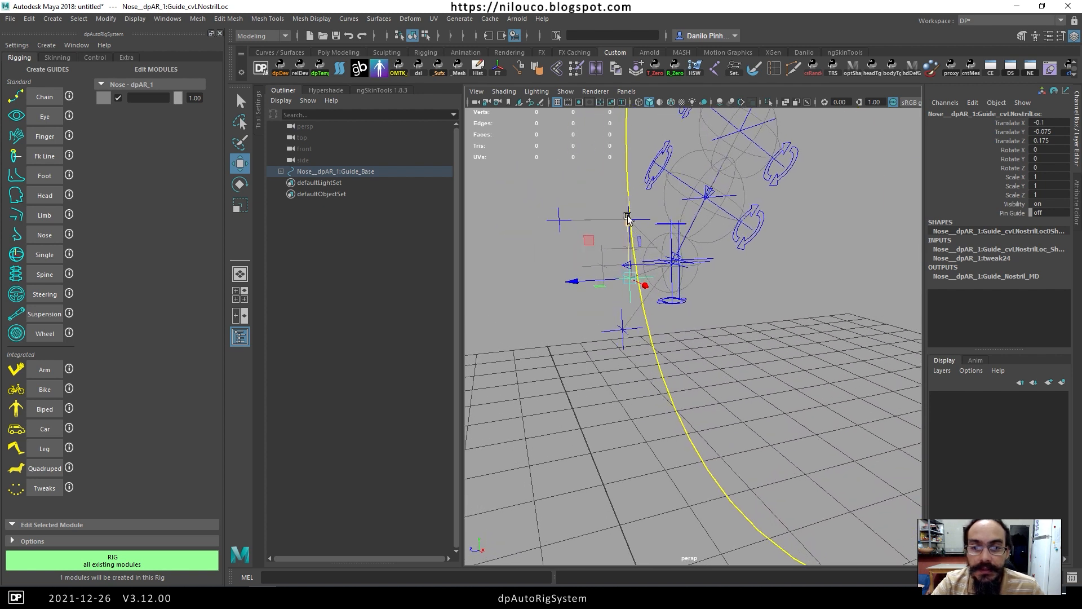
pyautogui.keyDown('alt'); pyautogui.moveTo(609, 185); pyautogui.dragTo(638, 197); pyautogui.keyUp('alt')
pyautogui.click(609, 200)
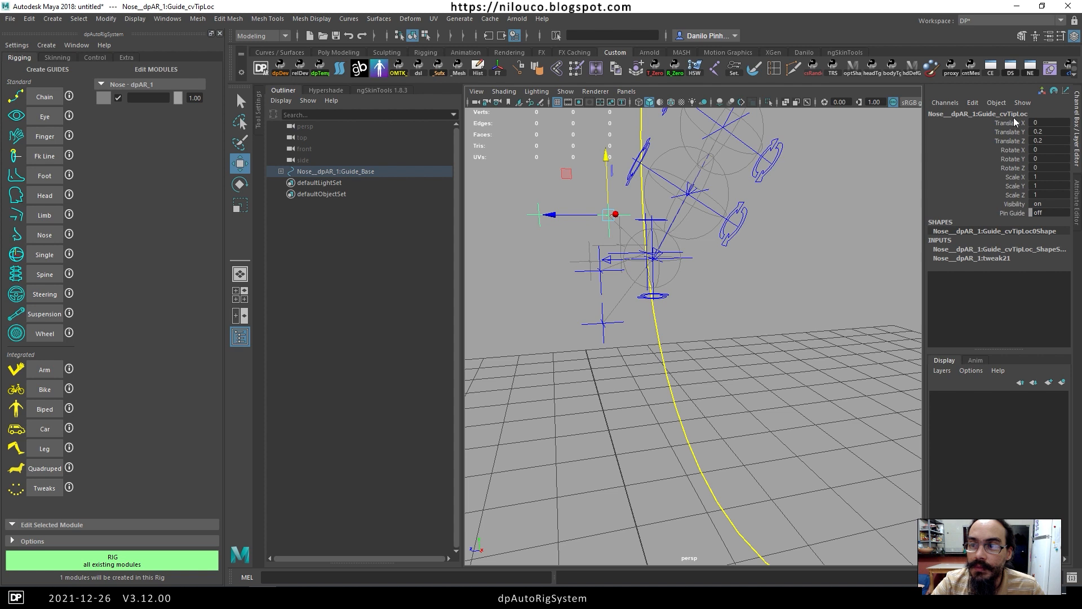
pyautogui.moveTo(574, 179); pyautogui.dragTo(589, 200, button='middle')
pyautogui.click(558, 243)
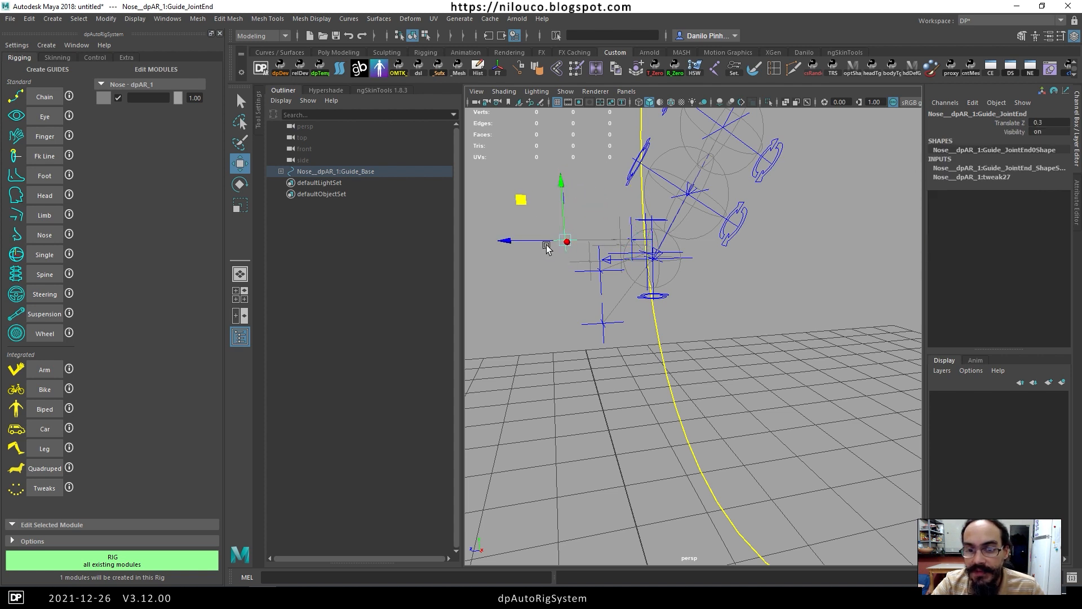
pyautogui.moveTo(553, 241); pyautogui.dragTo(519, 239, button='middle')
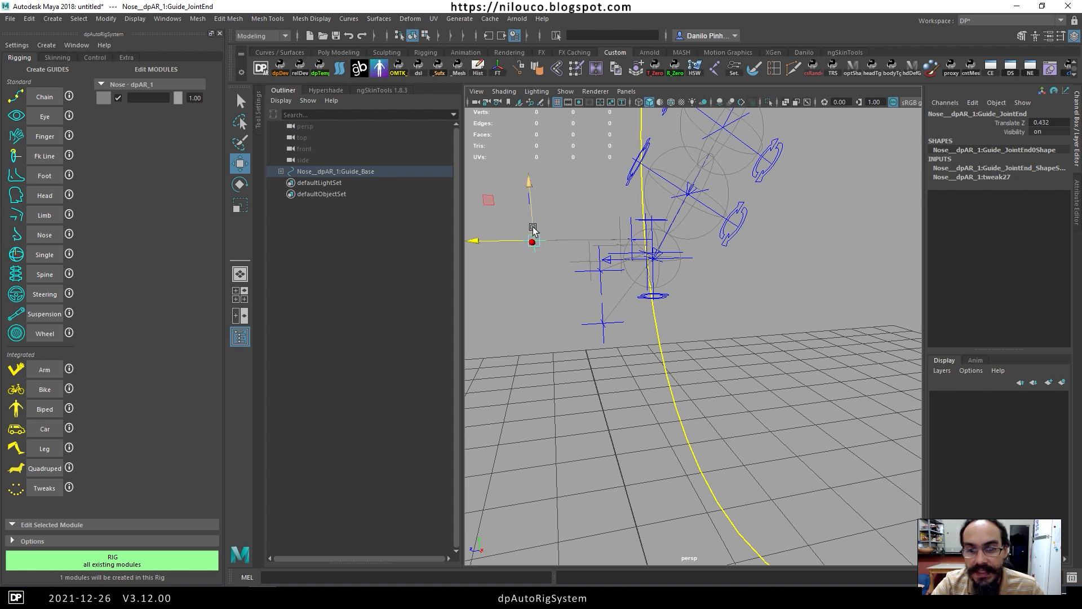
# Reposition the nose guide's bottom locator to about -0.185 in Translate Y and 0.169 in Translate Z.
pyautogui.keyDown('alt'); pyautogui.moveTo(630, 236); pyautogui.dragTo(693, 276); pyautogui.keyUp('alt')
pyautogui.click(659, 323)
pyautogui.keyDown('alt'); pyautogui.moveTo(689, 343); pyautogui.dragTo(665, 330); pyautogui.keyUp('alt')
pyautogui.moveTo(566, 264); pyautogui.dragTo(590, 280)
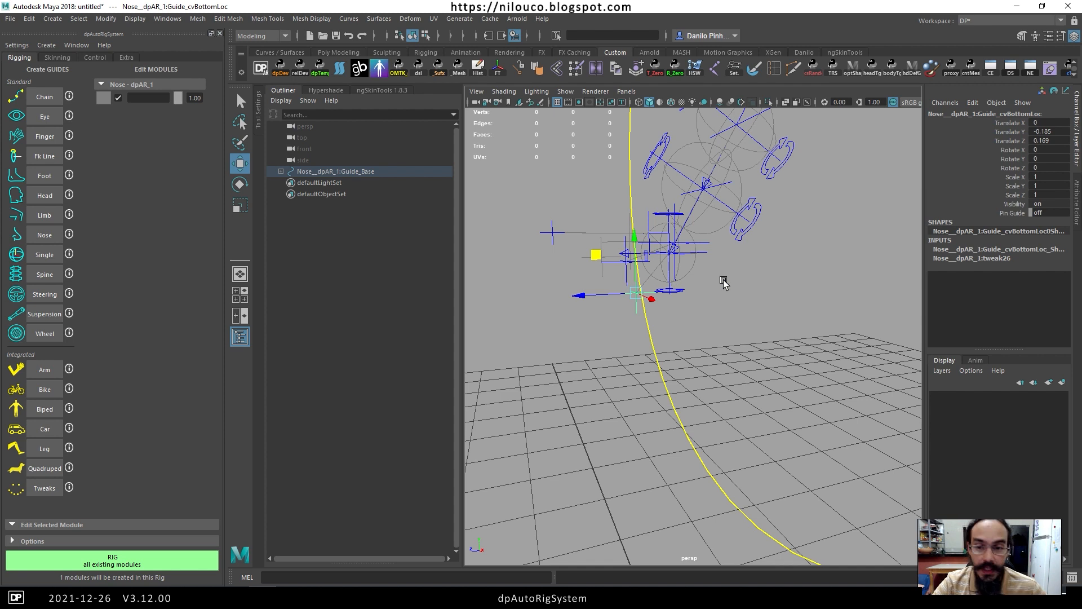
# Rig the Nose guide module and dismiss the dpAutoRig log.
pyautogui.moveTo(722, 283)
pyautogui.keyDown('alt'); pyautogui.mouseDown()
pyautogui.moveTo(702, 280)
pyautogui.moveTo(737, 289)
pyautogui.mouseUp(); pyautogui.keyUp('alt')
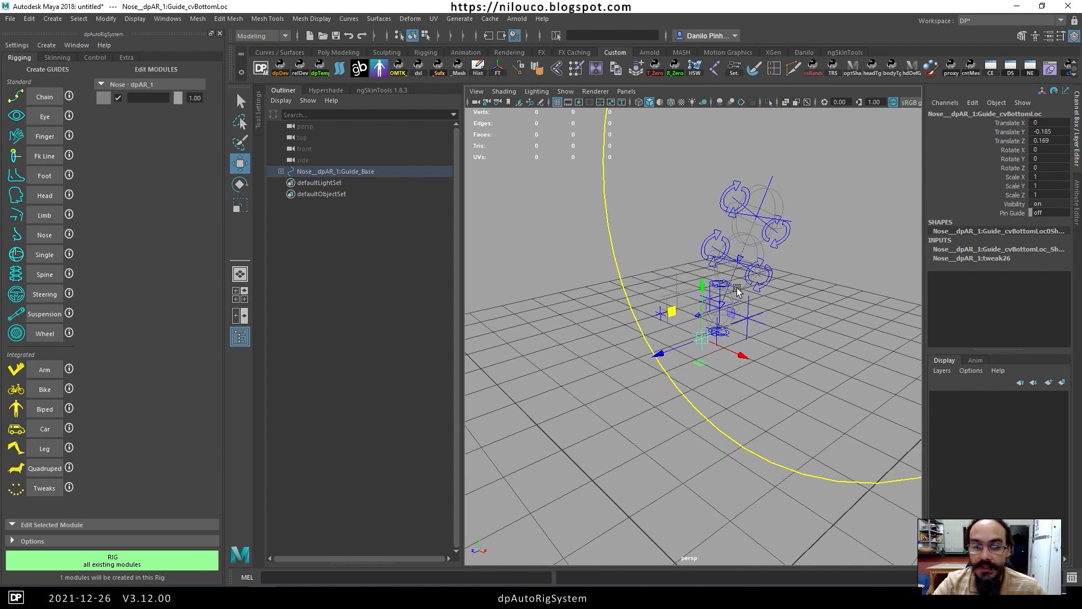
pyautogui.click(121, 561)
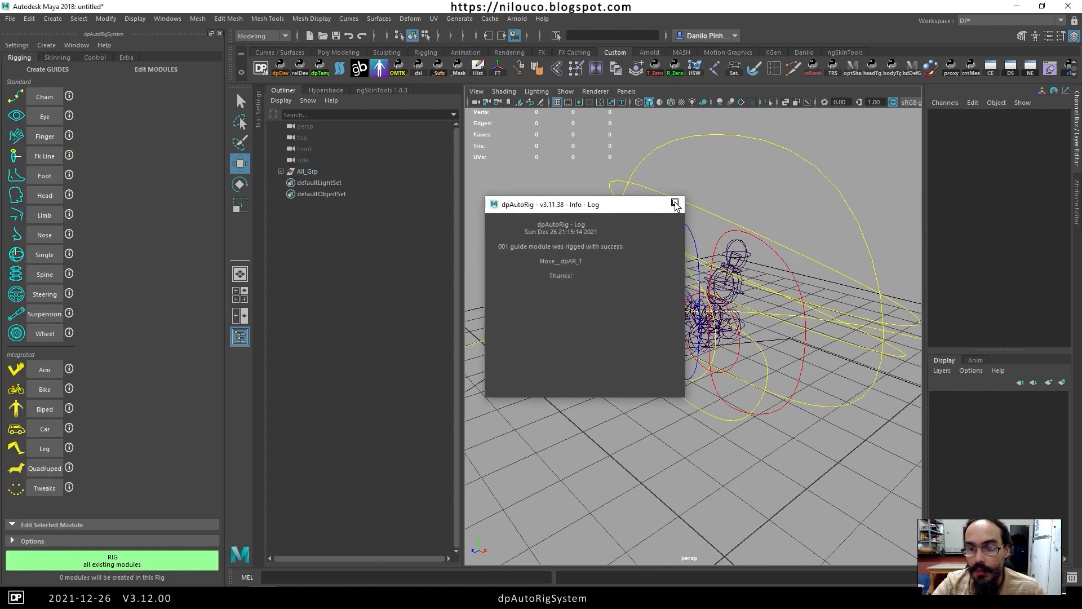
pyautogui.click(674, 204)
# Rotate the nose rig's dpAR_1_00_Ctrl to about -14.128 in X, -8.173 in Y and 2.875 in Z.
pyautogui.keyDown('alt'); pyautogui.moveTo(727, 237); pyautogui.dragTo(780, 205); pyautogui.keyUp('alt')
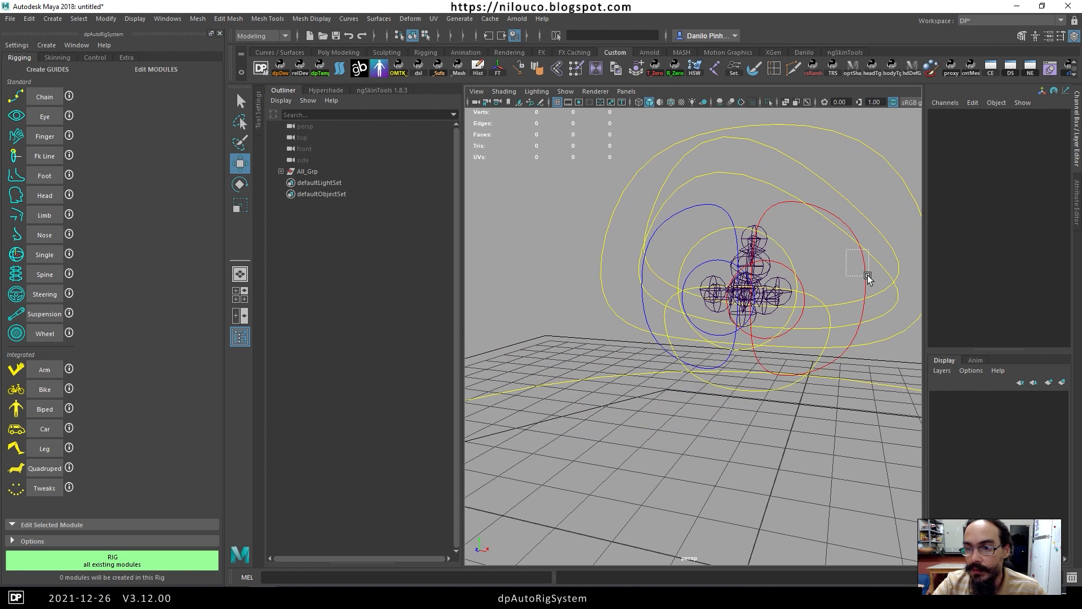
pyautogui.moveTo(860, 272); pyautogui.dragTo(789, 285)
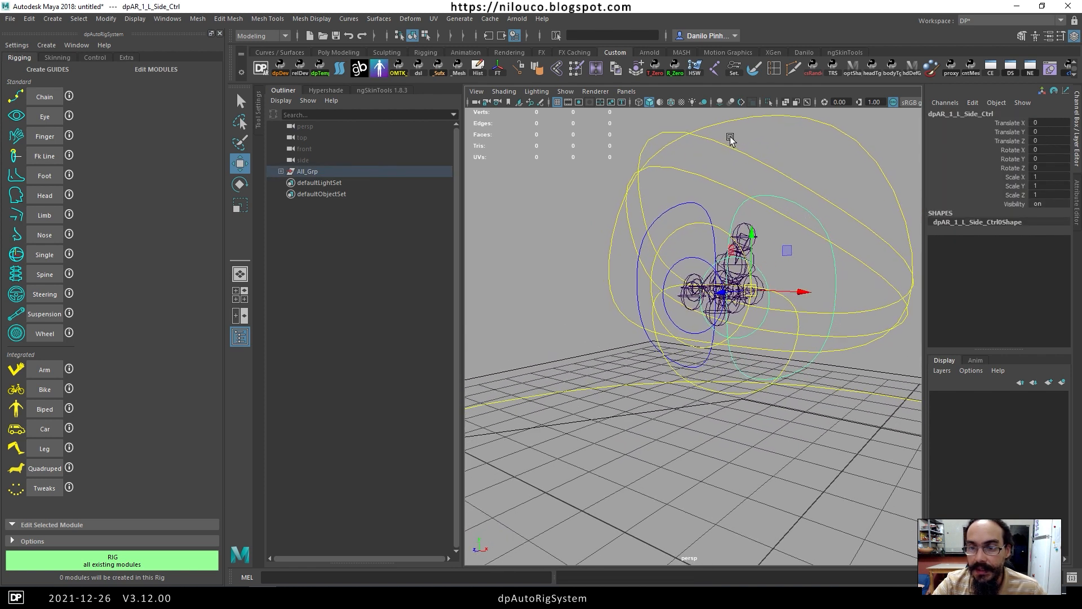
pyautogui.click(737, 153)
pyautogui.press('e')
pyautogui.moveTo(738, 225)
pyautogui.mouseDown()
pyautogui.moveTo(785, 259)
pyautogui.moveTo(736, 223)
pyautogui.mouseUp()
pyautogui.scroll(-5, 747, 203)
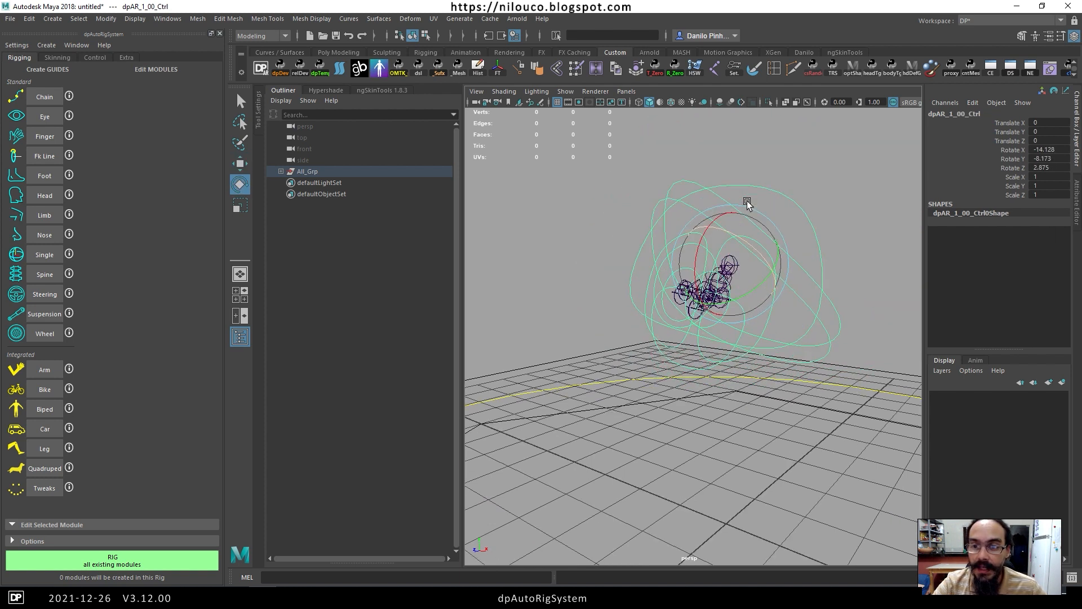
# Inspect the nose rig's middle control and try moving its tip control along the Z axis.
pyautogui.click(769, 211)
pyautogui.click(765, 242)
pyautogui.keyDown('alt'); pyautogui.moveTo(796, 242); pyautogui.dragTo(759, 235); pyautogui.keyUp('alt')
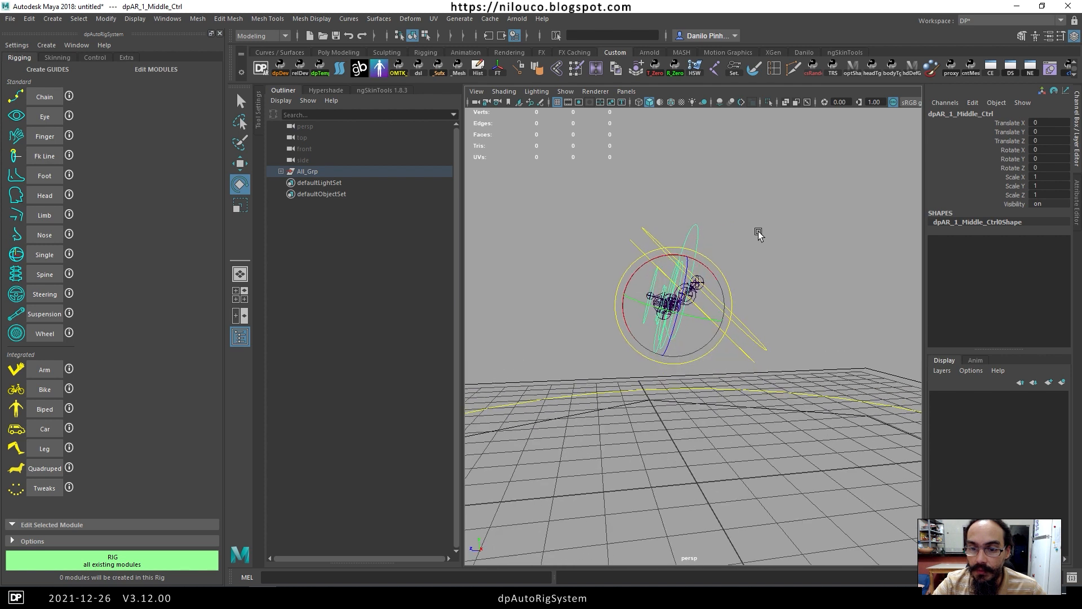
pyautogui.click(758, 235)
pyautogui.click(661, 269)
pyautogui.press('w')
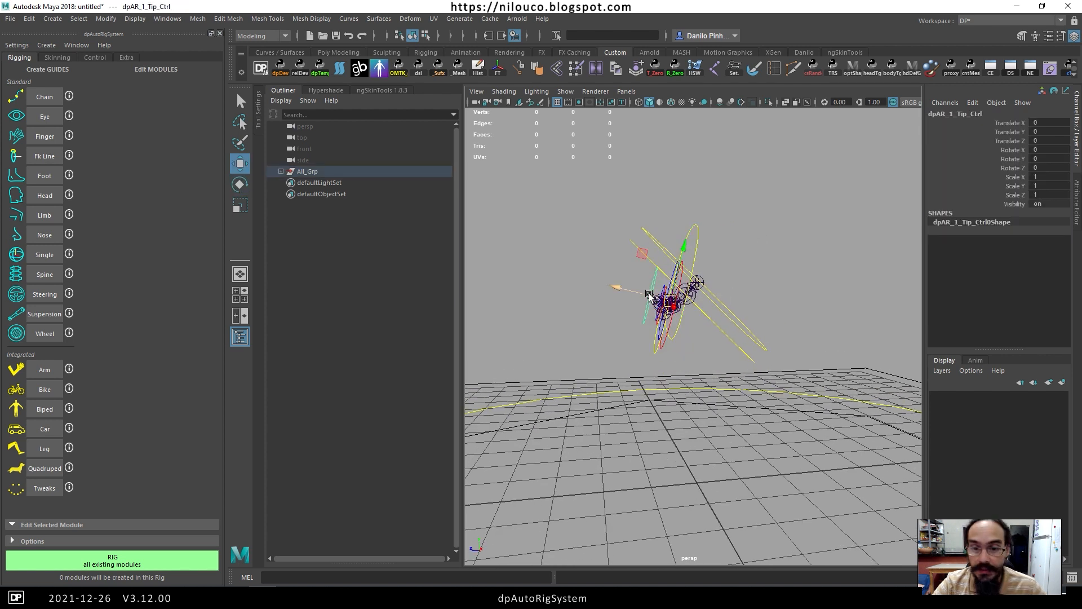
pyautogui.hotkey('ctrl', 'z')
pyautogui.moveTo(628, 292); pyautogui.dragTo(724, 298)
pyautogui.click(791, 240)
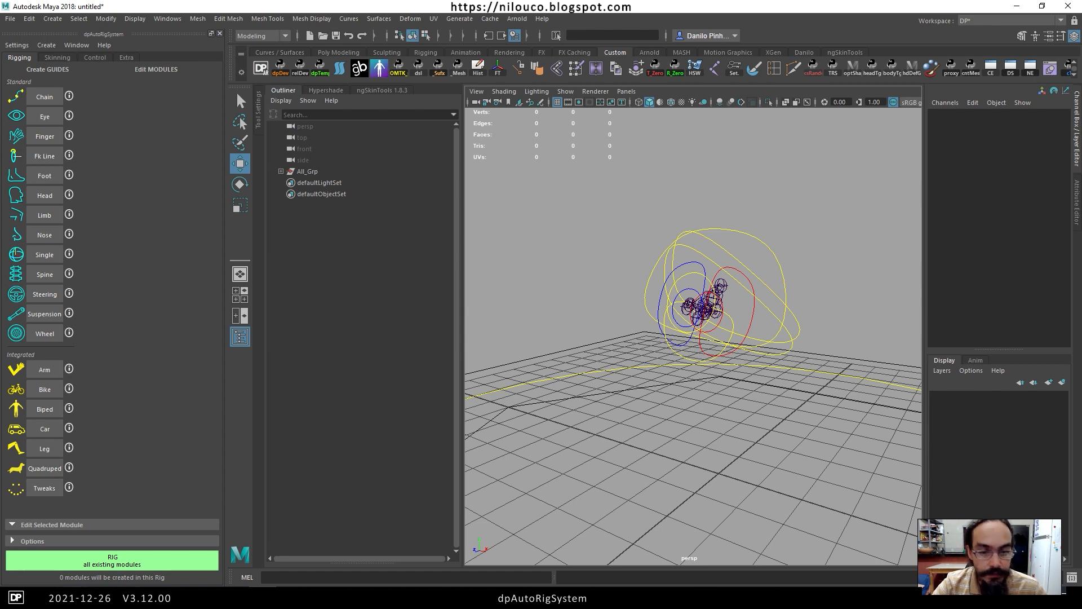
# Switch to the Dev_dpAutoRigSystem spreadsheet in Chrome and review the "Dimond curve shape review" entry in the Log2021 sheet.
pyautogui.click(125, 597)
pyautogui.click(179, 550)
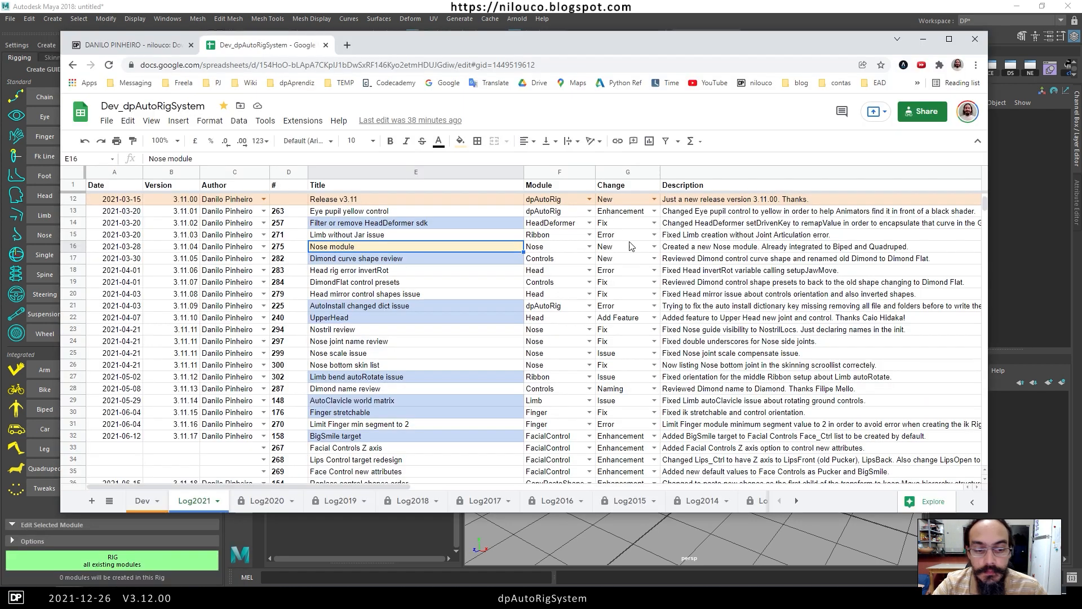
pyautogui.click(347, 259)
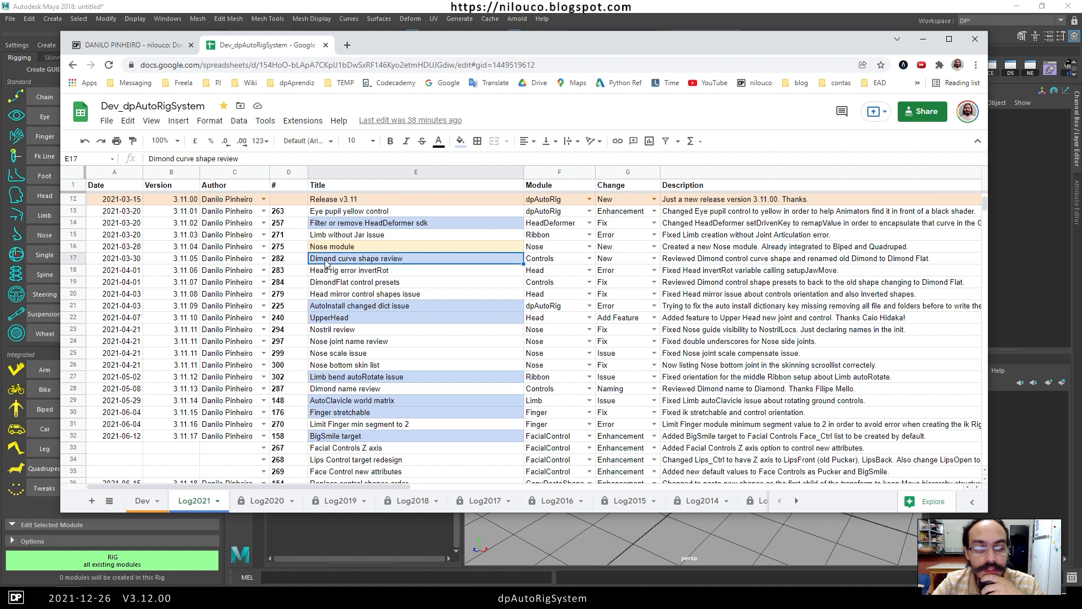
# Switch to File Explorer, view Dimond.png from the 3-11-05 folder, and close the picture.
pyautogui.click(192, 597)
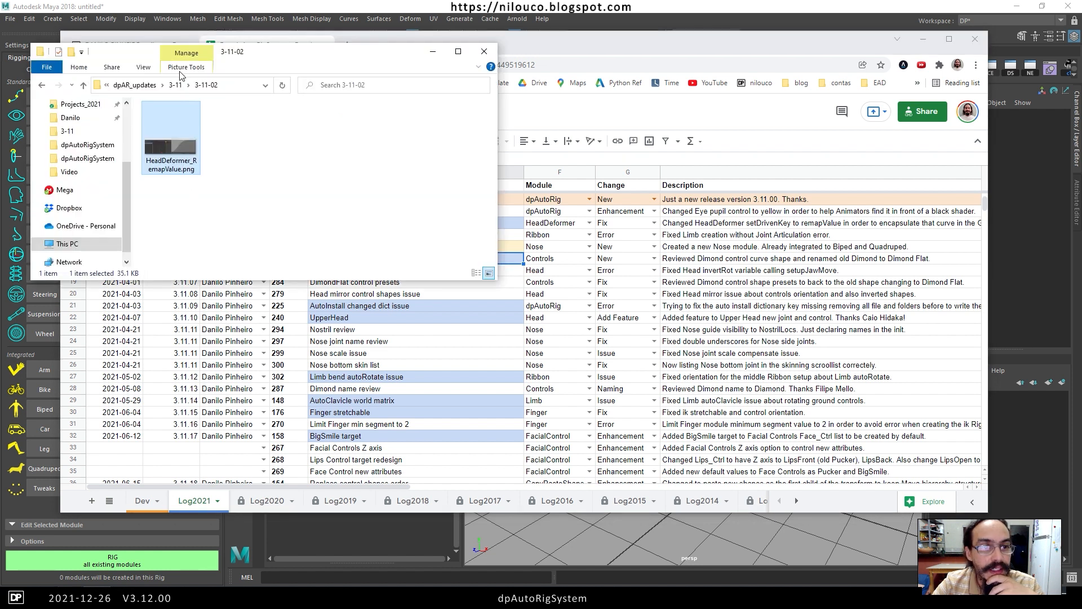
pyautogui.click(179, 85)
pyautogui.doubleClick(176, 133)
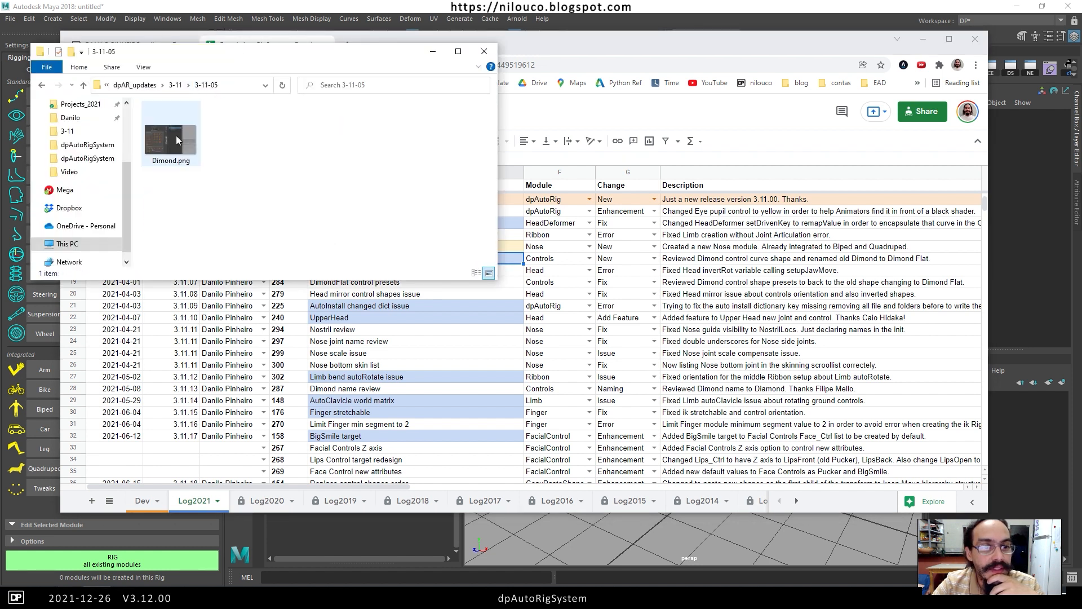
pyautogui.doubleClick(177, 137)
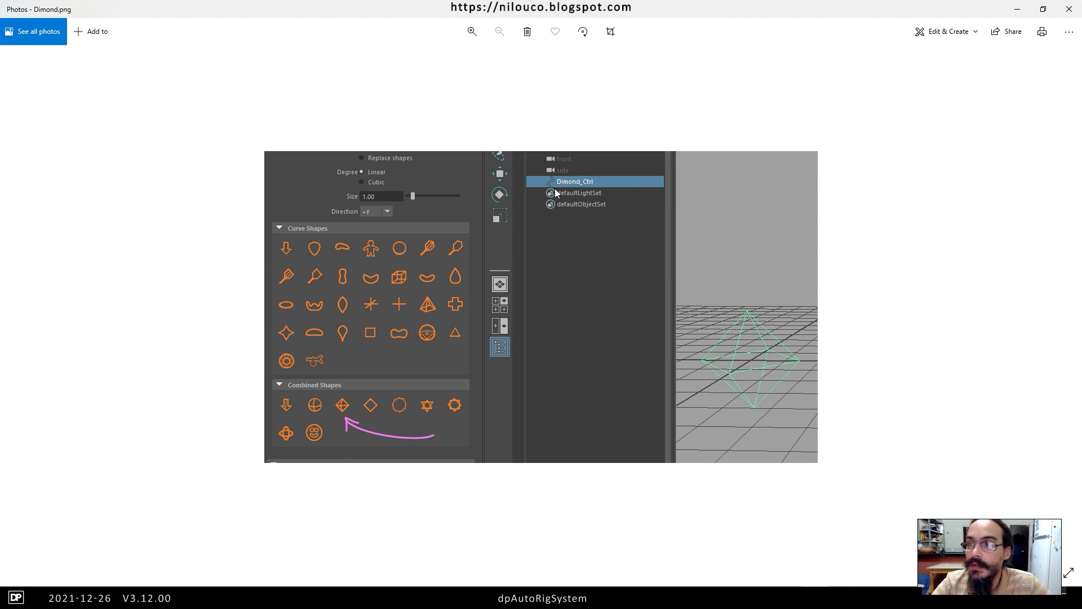
pyautogui.click(1070, 9)
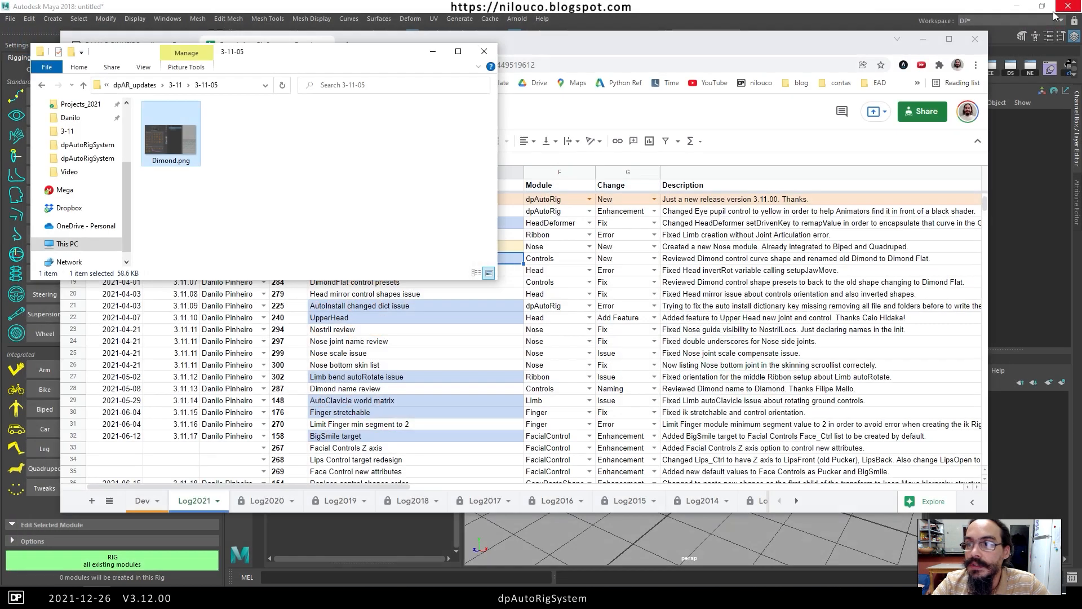
# Review the log's "AutoInstall changed dict issue" entry and check for a dpAutoRigSystem update in Maya.
pyautogui.click(609, 51)
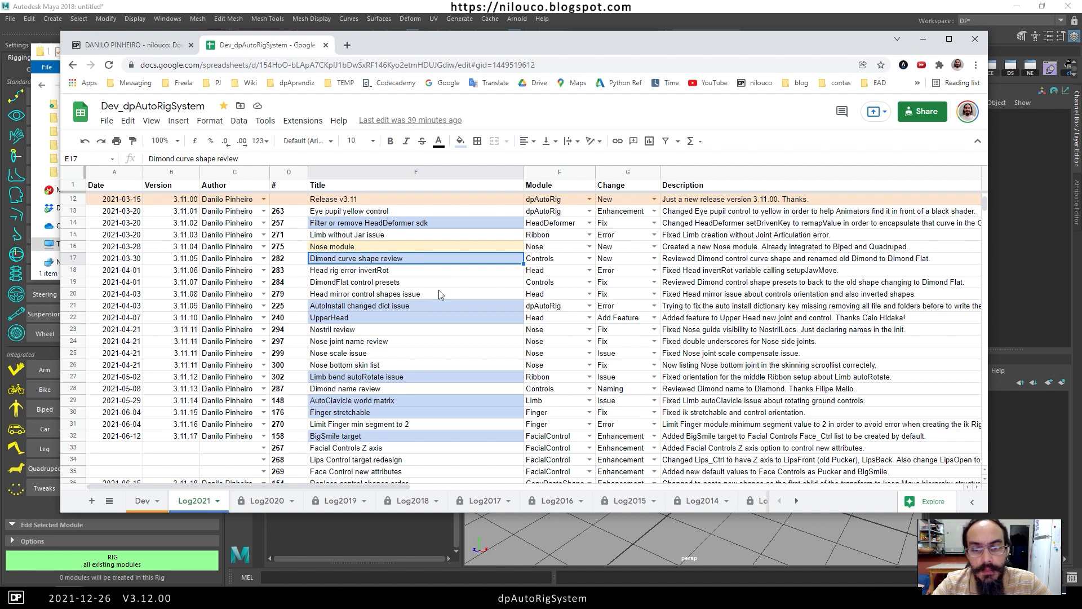
pyautogui.click(431, 307)
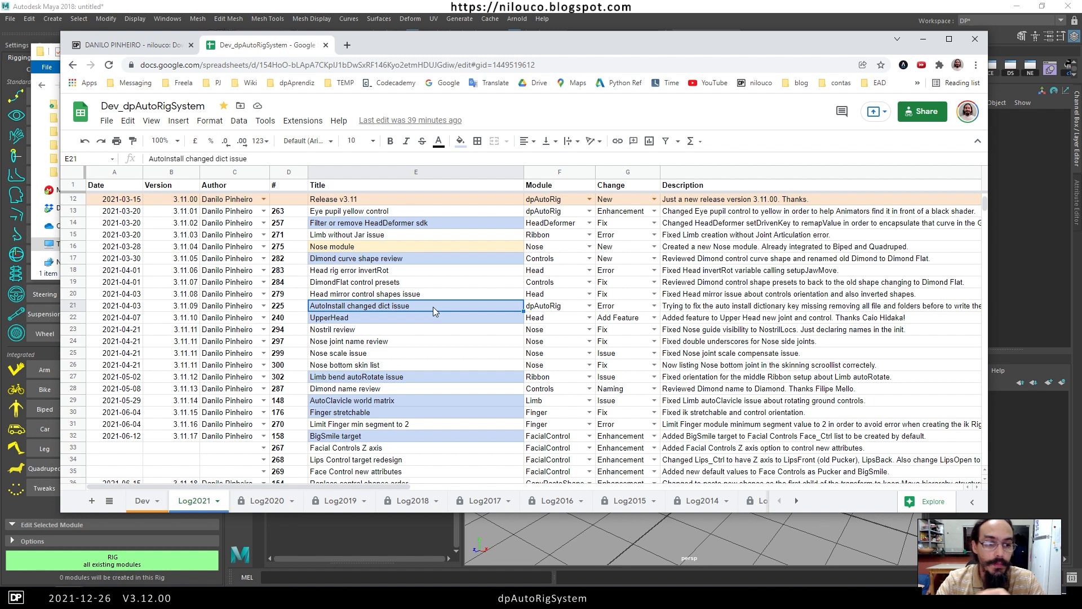
pyautogui.click(160, 7)
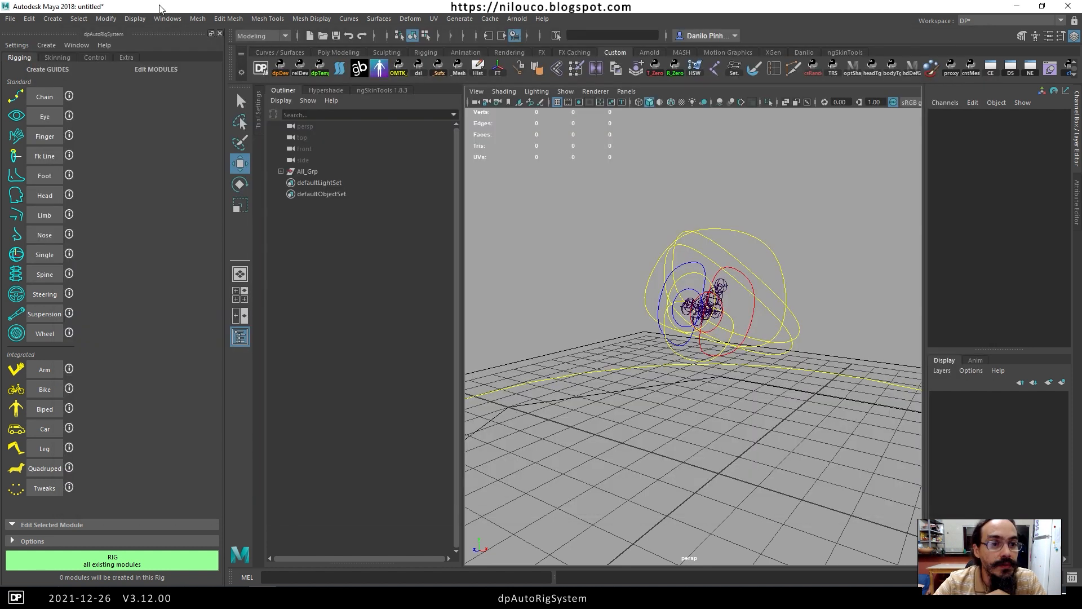
pyautogui.click(104, 45)
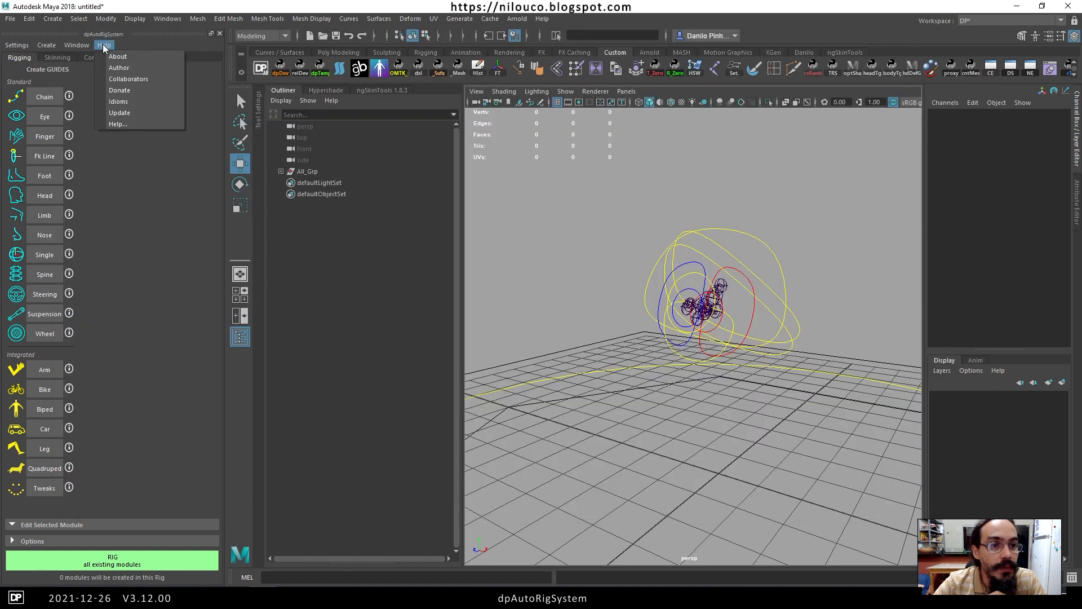
pyautogui.click(134, 113)
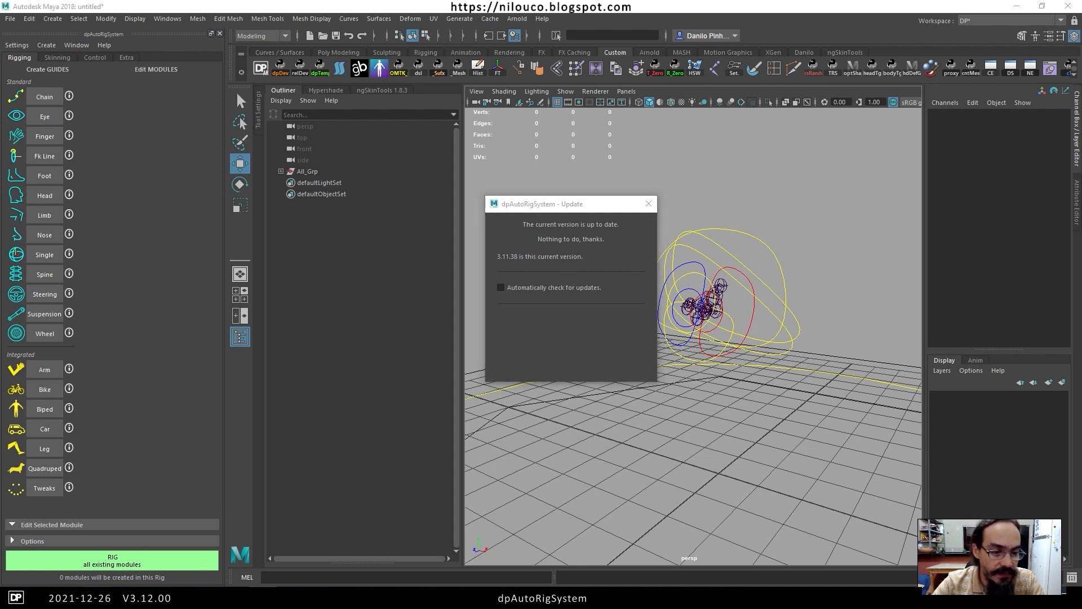
# Switch to File Explorer, view dpUpdate_AutoInstall.png from the 3-11-09 folder, and close the picture.
pyautogui.hotkey('alt', 'Tab')
pyautogui.click(175, 85)
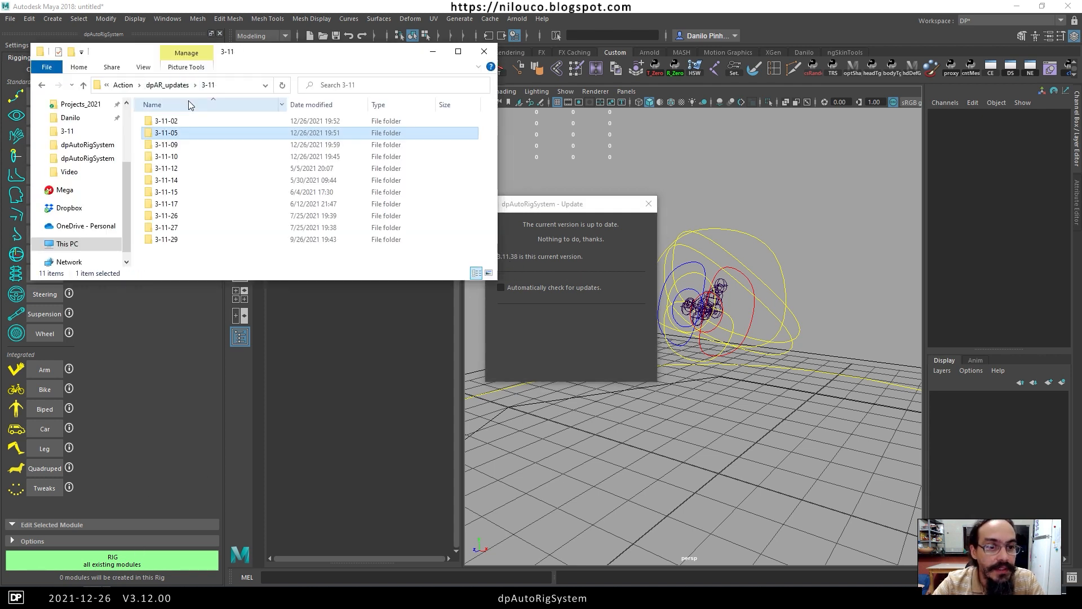
pyautogui.doubleClick(169, 146)
pyautogui.doubleClick(169, 134)
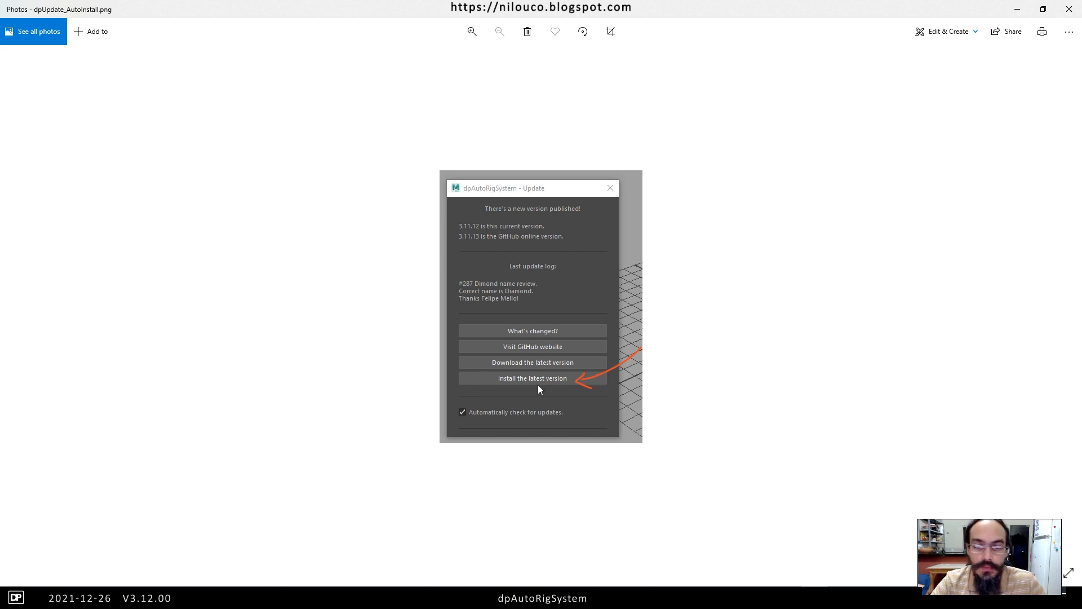
pyautogui.click(1069, 9)
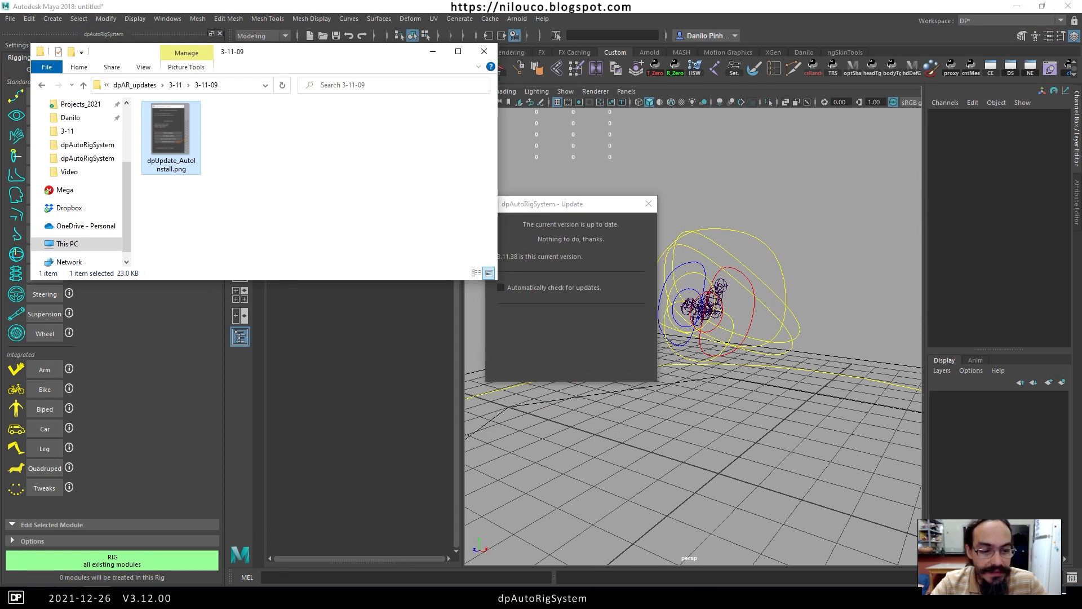
# Return to the Chrome development log and review the "Dimond name review" and "UpperHead" entries.
pyautogui.click(112, 598)
pyautogui.click(62, 550)
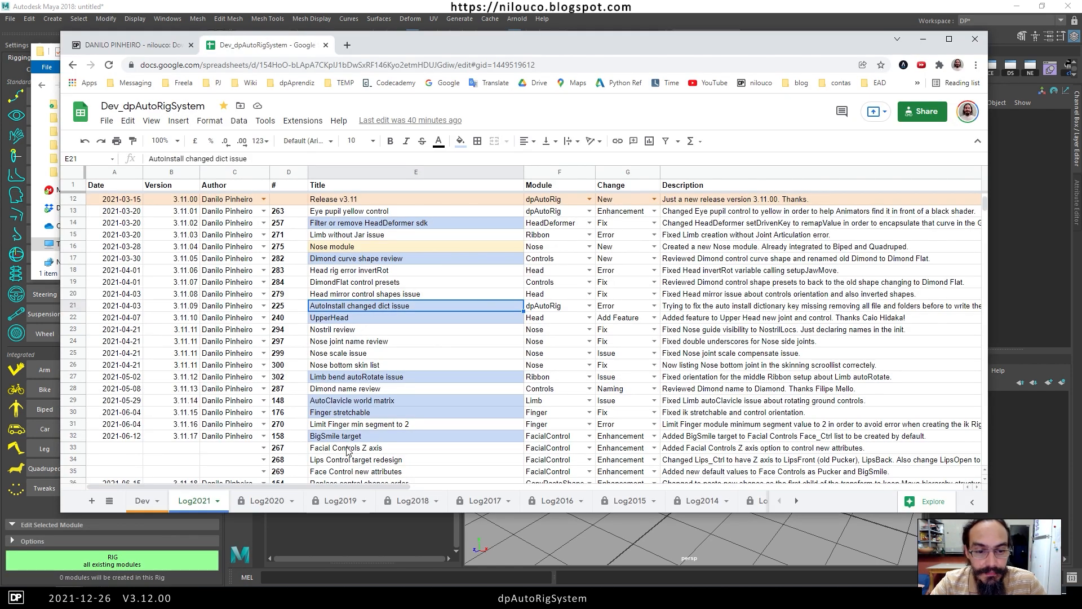
pyautogui.scroll(-2, 359, 426)
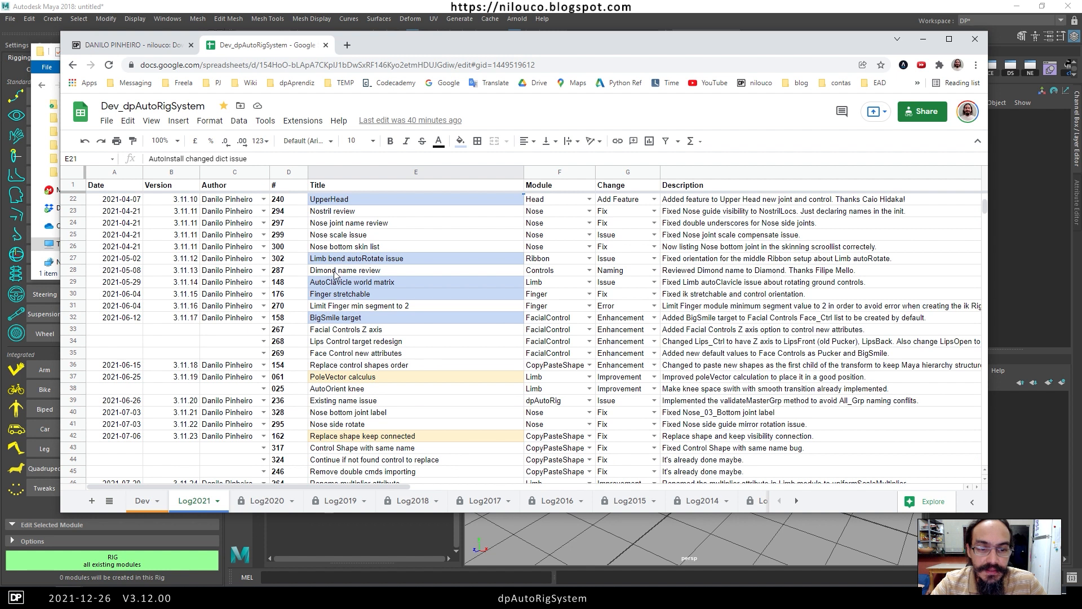
pyautogui.scroll(2, 354, 393)
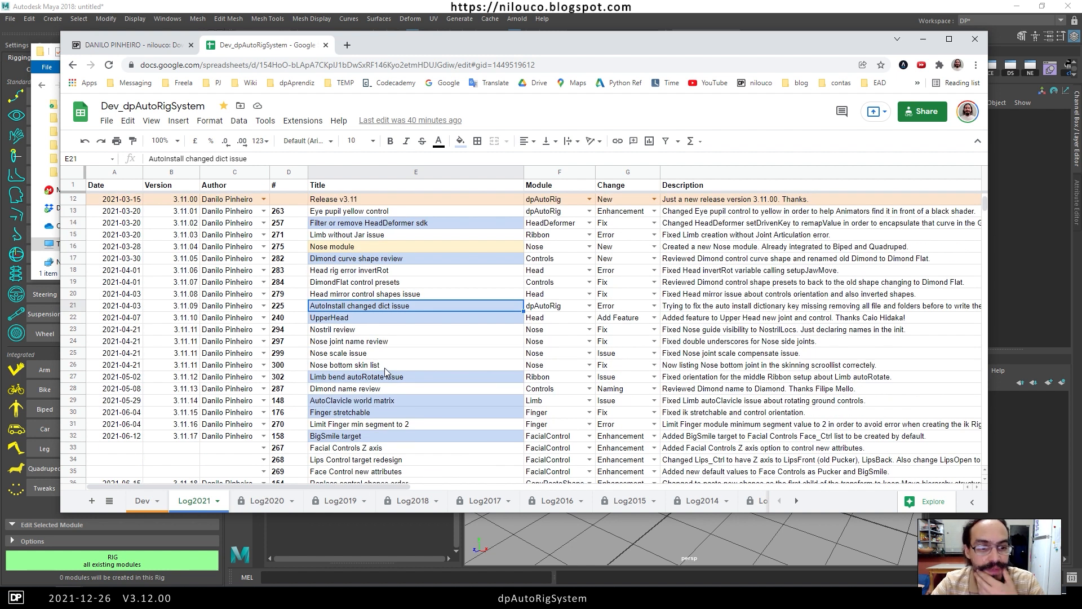
pyautogui.click(332, 390)
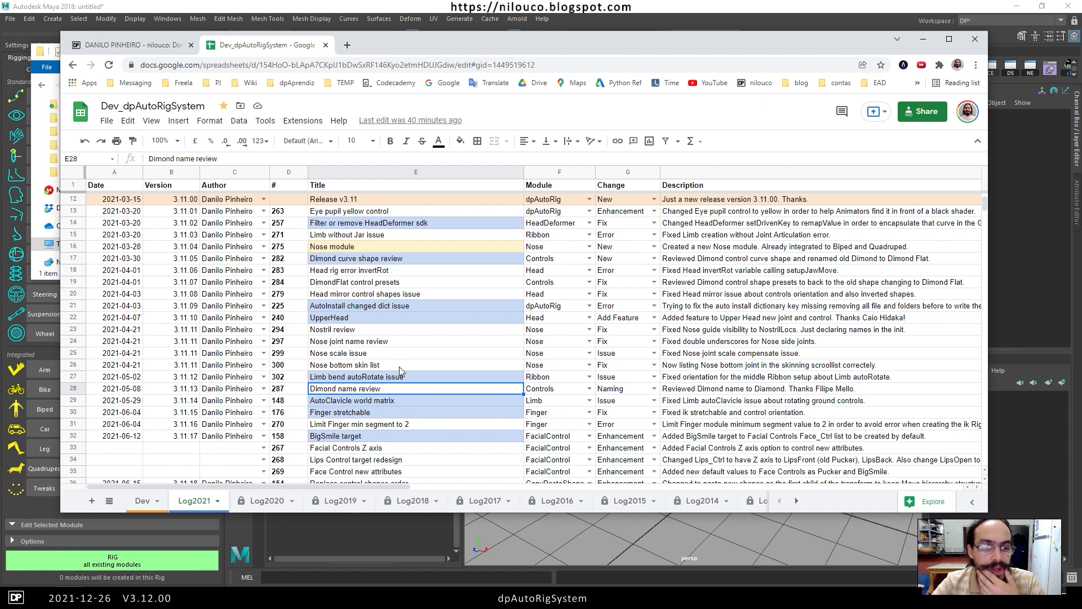
pyautogui.click(371, 321)
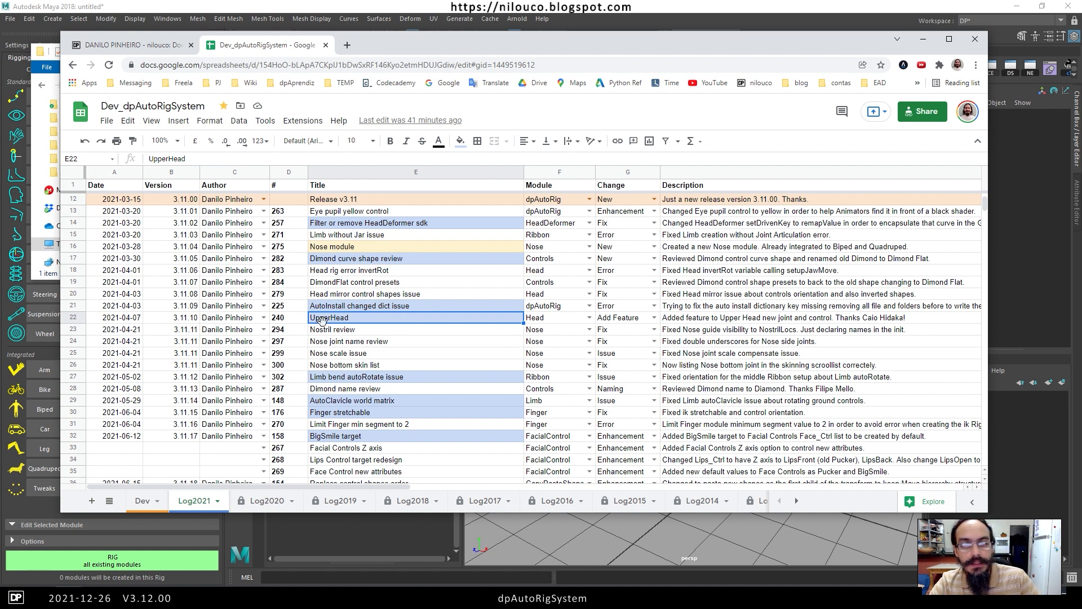
# Switch to File Explorer, view _3-11-10_UpperHead_Test.gif from the 3-11-10 folder, and close the animation.
pyautogui.click(50, 43)
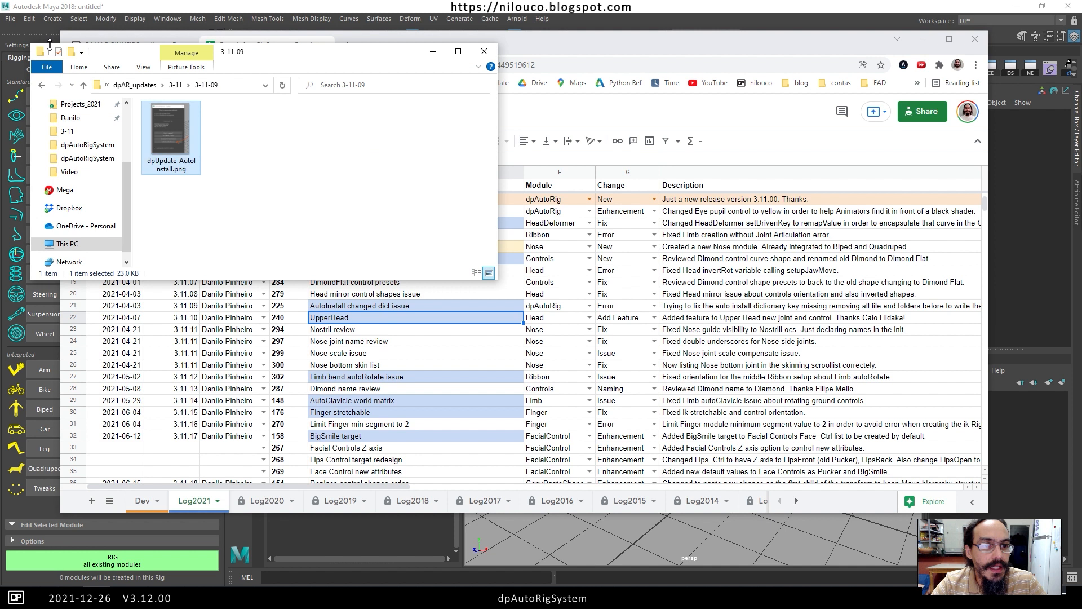
pyautogui.click(175, 85)
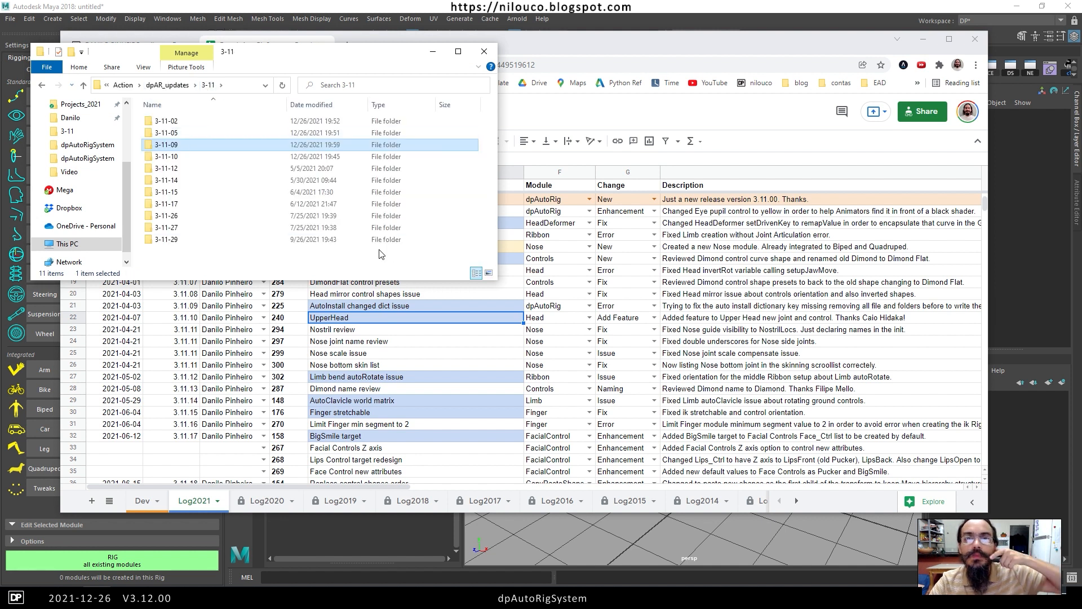
pyautogui.doubleClick(178, 153)
pyautogui.doubleClick(177, 140)
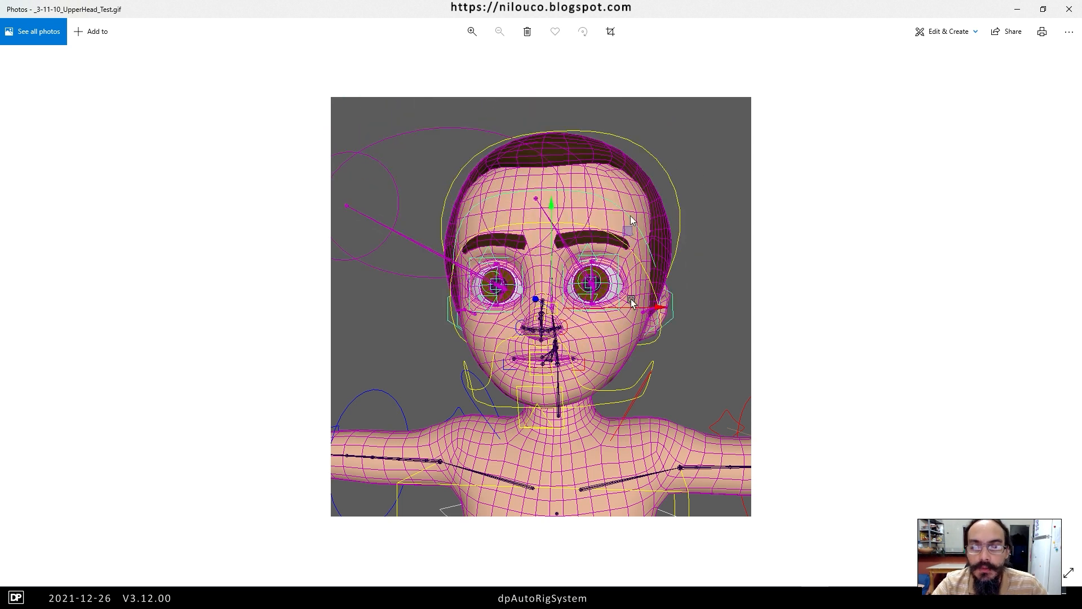
pyautogui.click(1070, 8)
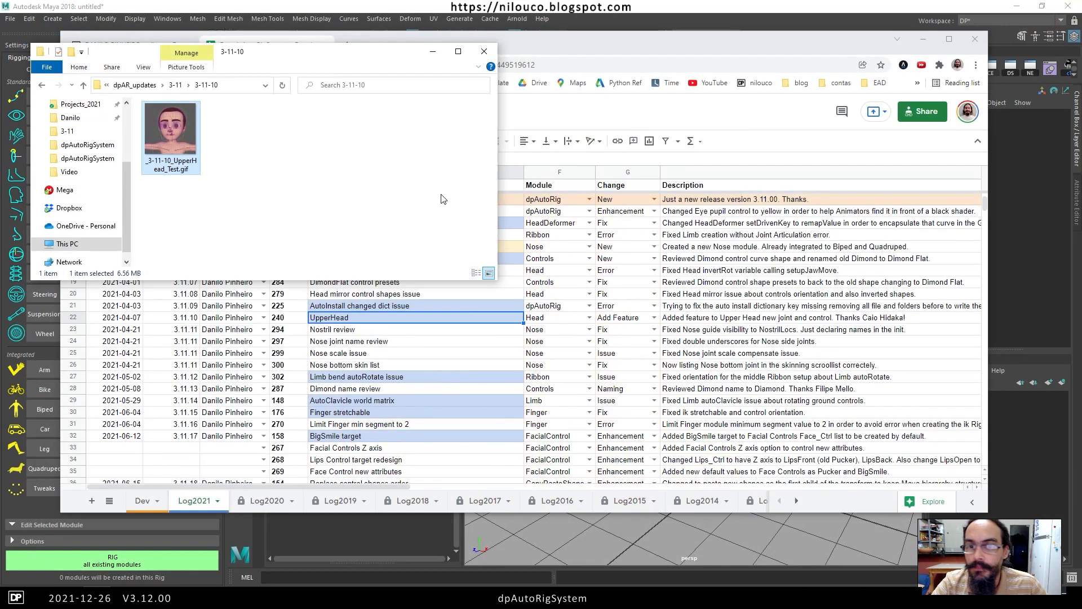
# Return to the Chrome development log and review the "Nostril review" and "Limb bend autoRotate issue" entries.
pyautogui.click(647, 47)
pyautogui.click(377, 330)
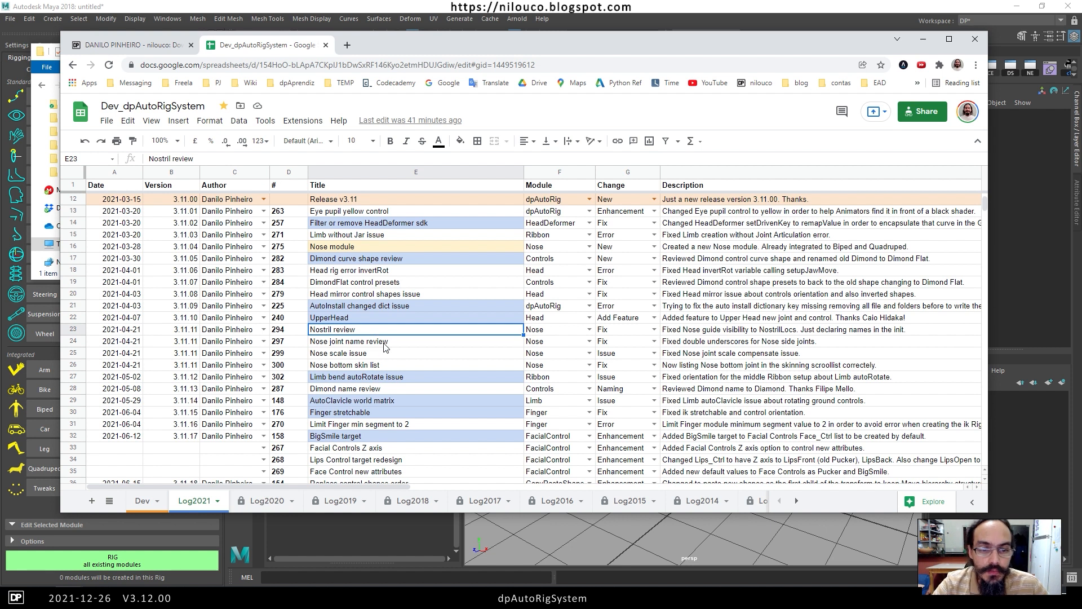
pyautogui.scroll(-2, 382, 341)
pyautogui.scroll(-1, 381, 335)
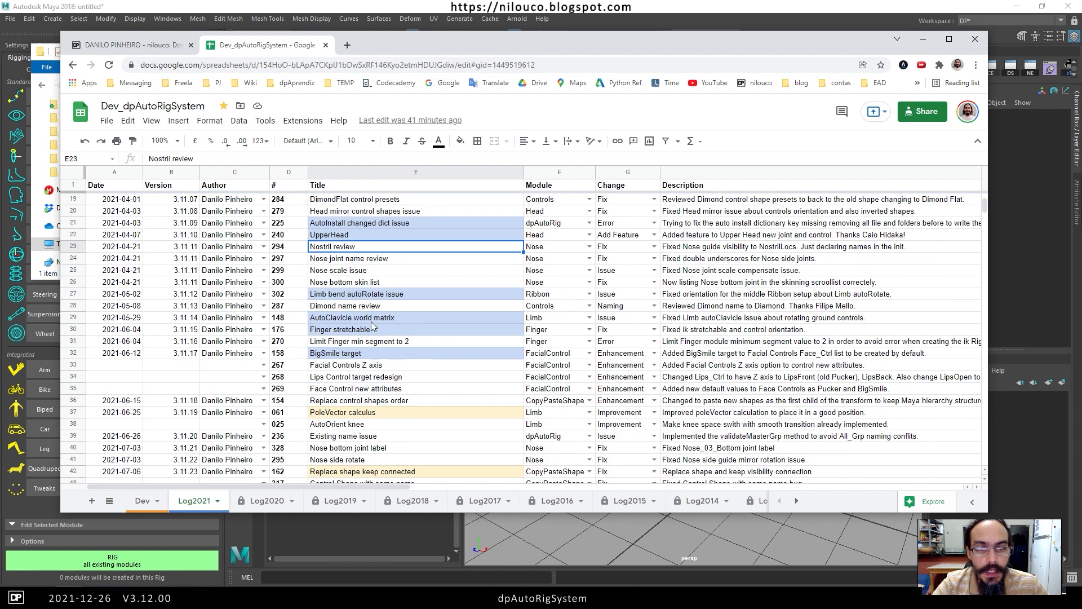
pyautogui.click(354, 296)
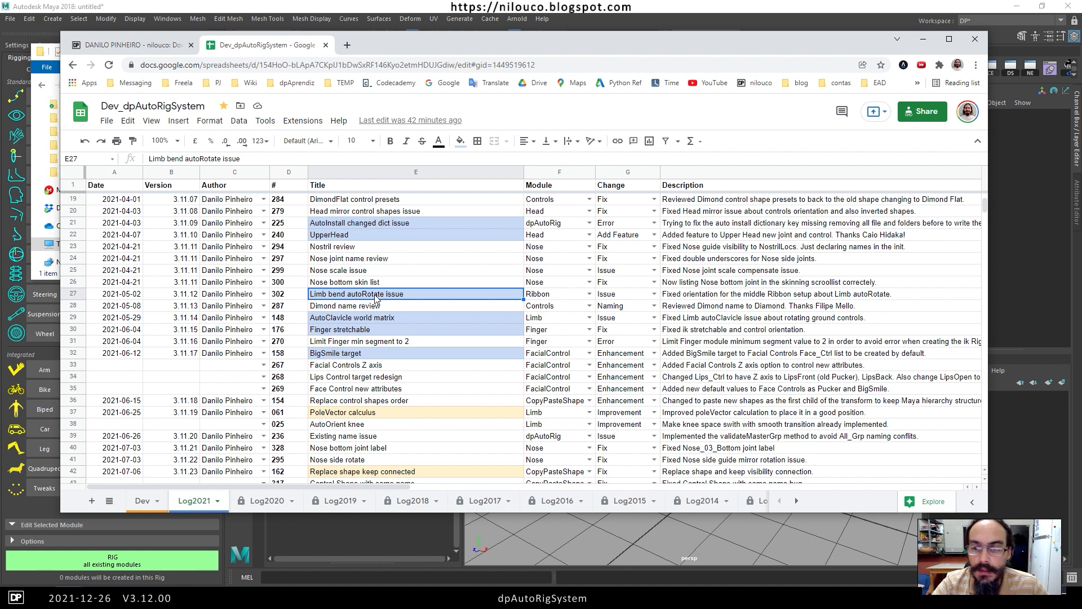
# Switch to File Explorer, open dpLimbAutoRotateFix.py from the 3-11-12 folder in Notepad++, and widen its window to show the full code lines.
pyautogui.click(52, 47)
pyautogui.click(176, 85)
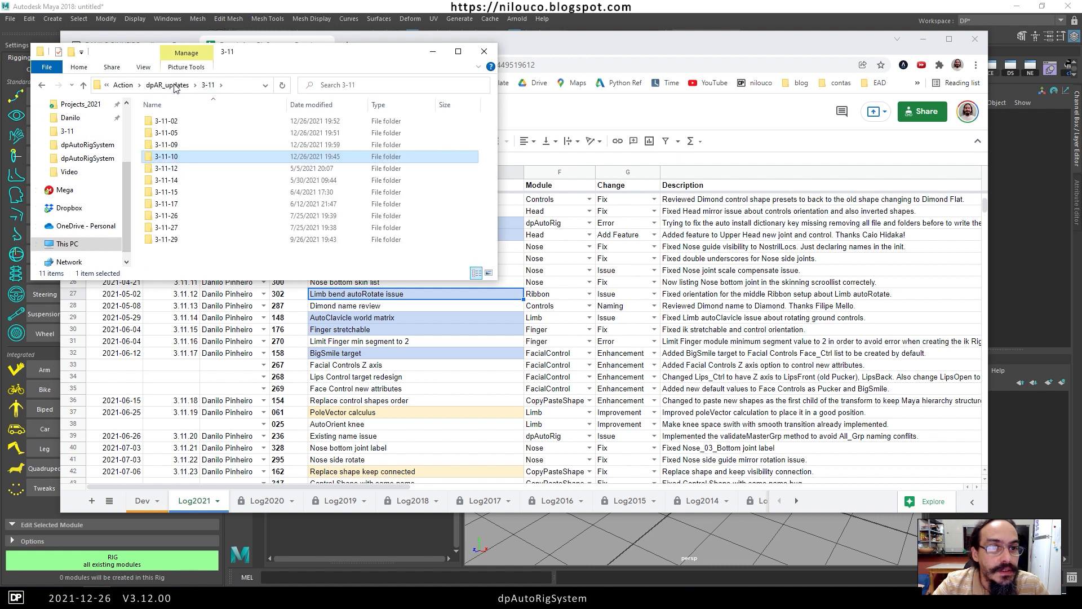
pyautogui.doubleClick(178, 168)
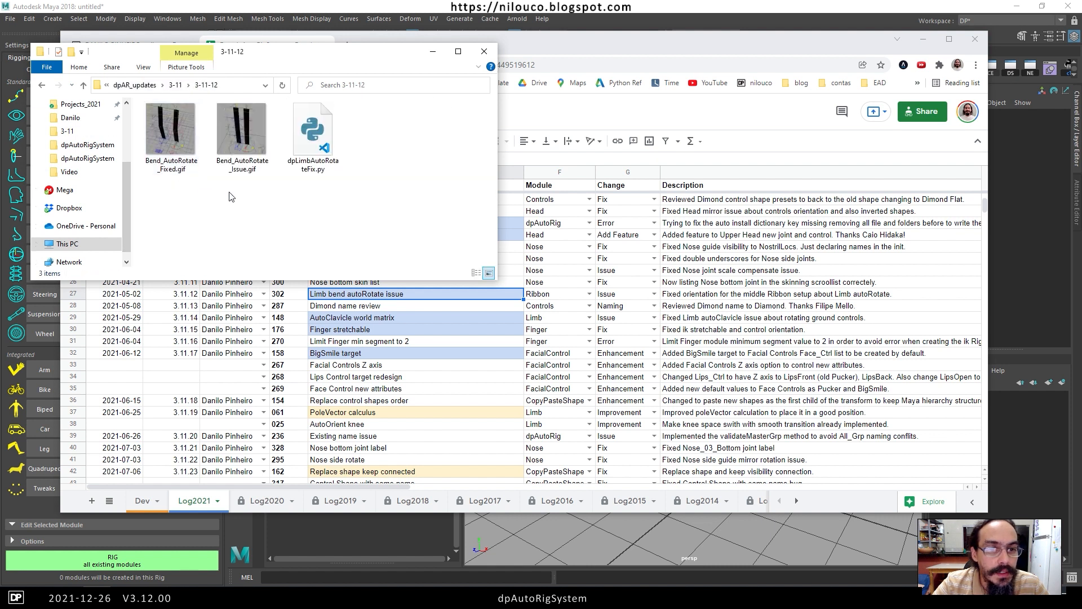
pyautogui.click(319, 133)
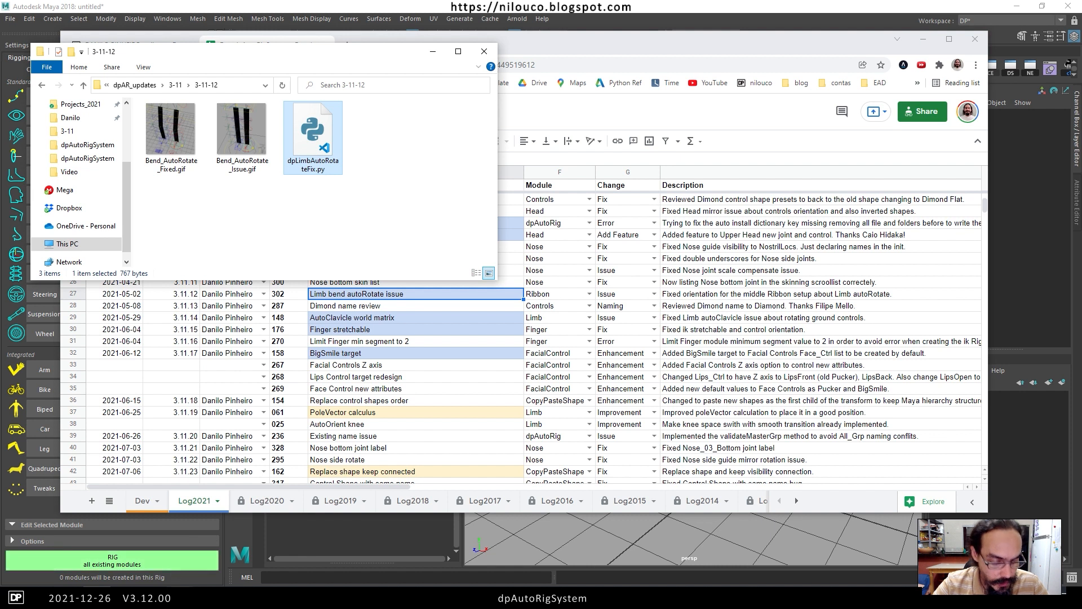
pyautogui.click(96, 597)
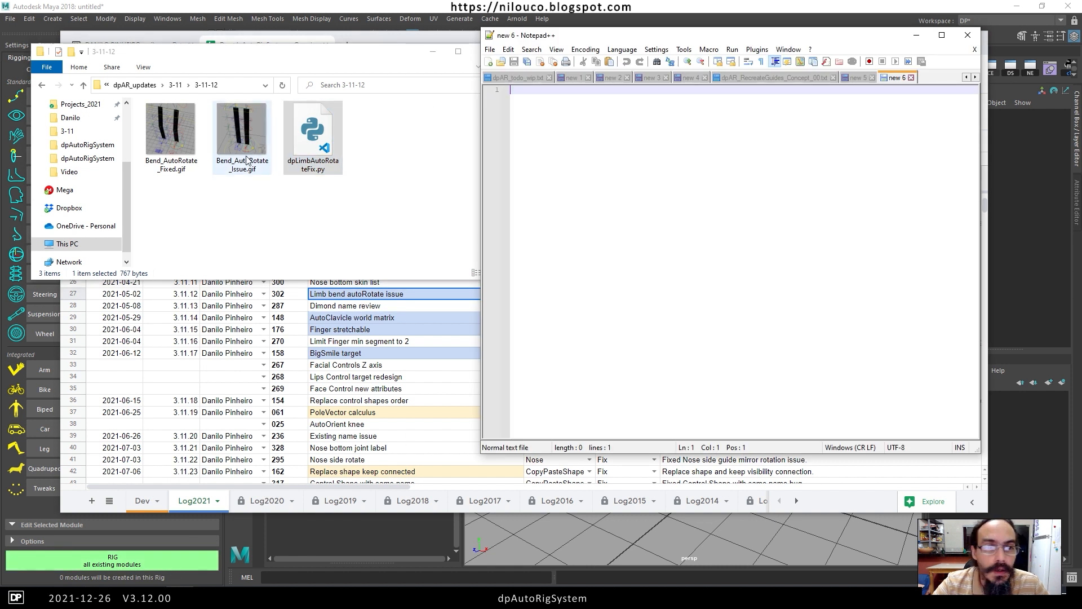
pyautogui.moveTo(312, 138); pyautogui.dragTo(699, 167)
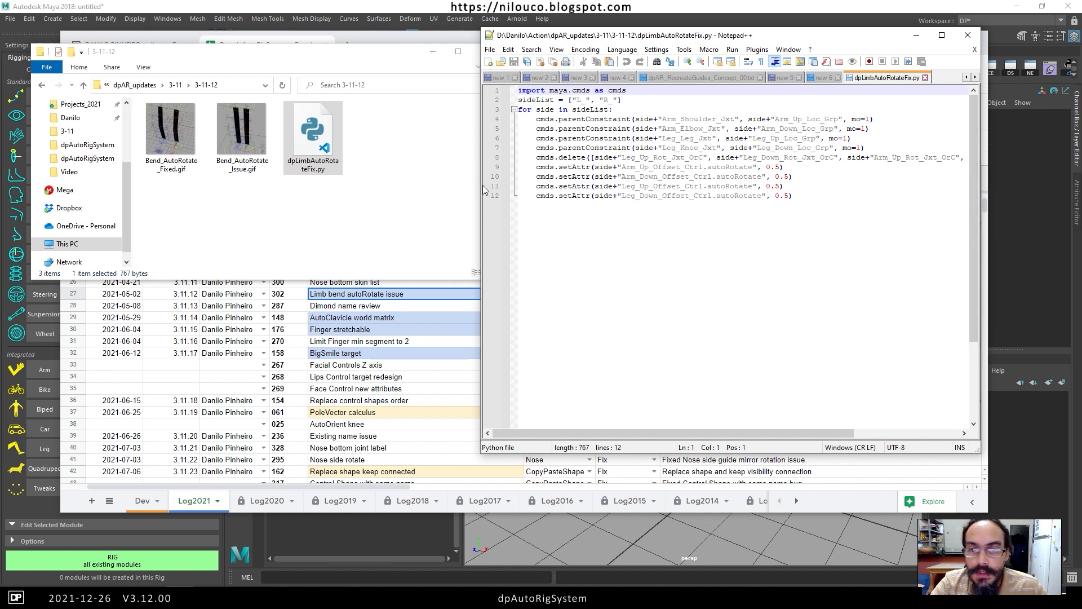
pyautogui.moveTo(480, 185); pyautogui.dragTo(286, 184)
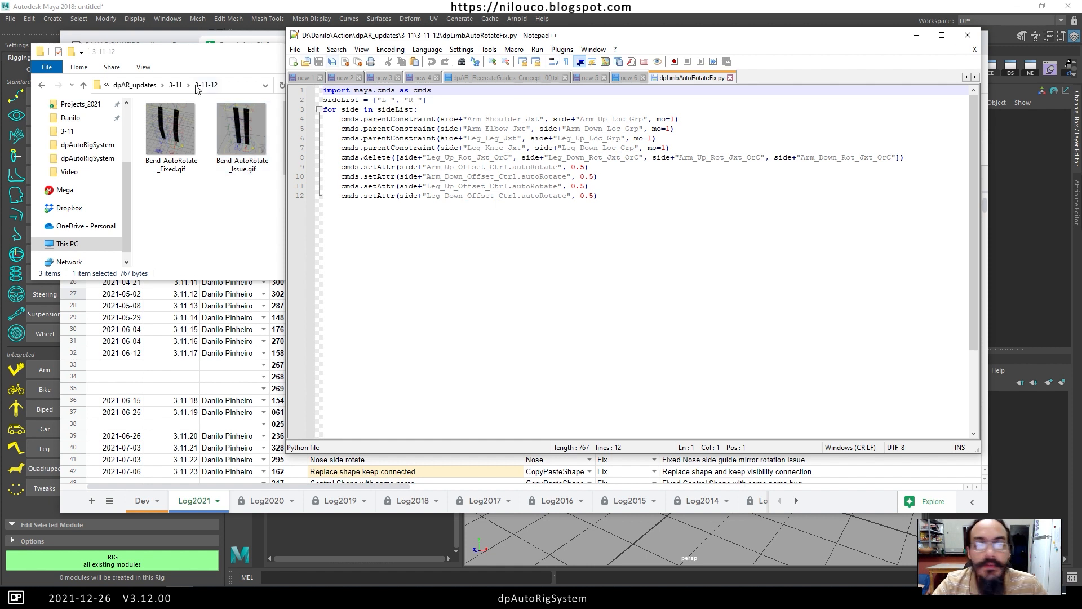
# View Bend_AutoRotate_Issue.gif and Bend_AutoRotate_Fixed.gif from the 3-11-12 folder side by side, and close both animations.
pyautogui.click(230, 135)
pyautogui.doubleClick(230, 134)
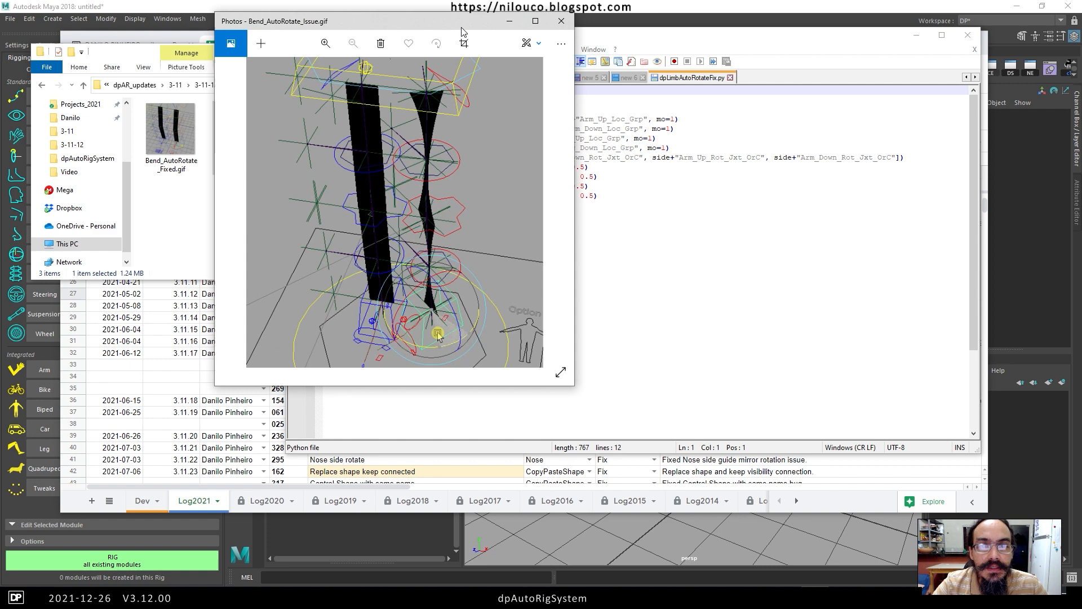
pyautogui.moveTo(459, 22); pyautogui.dragTo(292, 95)
pyautogui.click(275, 56)
pyautogui.doubleClick(173, 120)
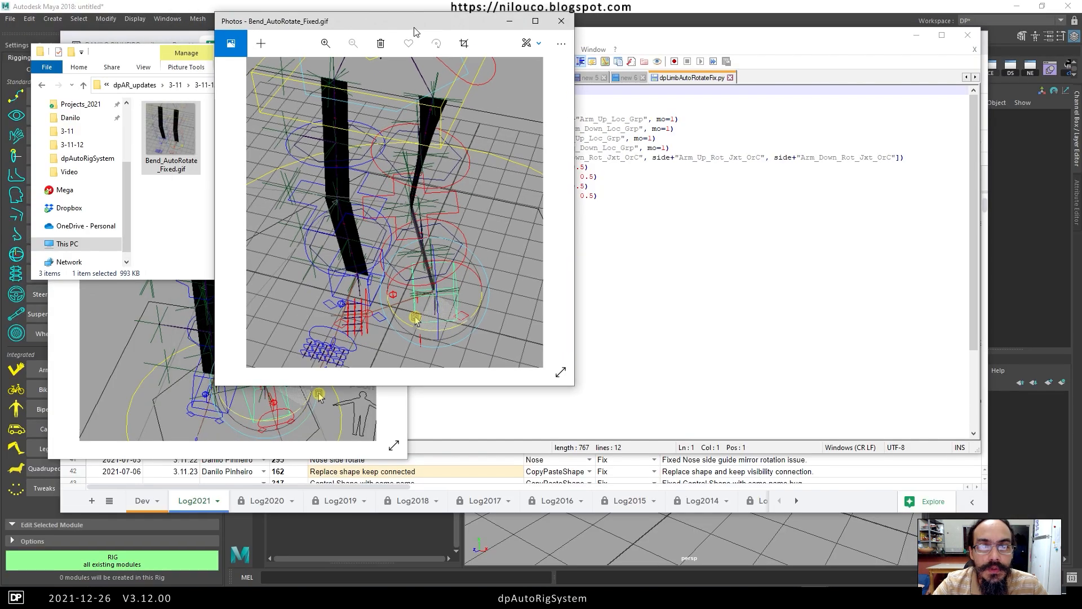
pyautogui.moveTo(415, 31); pyautogui.dragTo(611, 107)
pyautogui.click(438, 51)
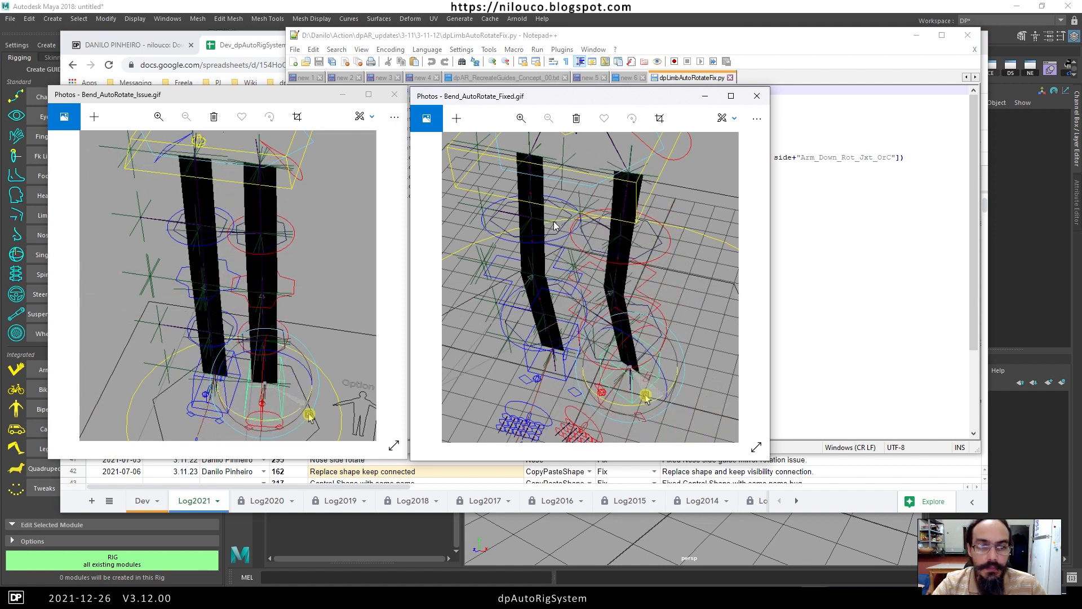
pyautogui.click(757, 96)
pyautogui.click(394, 95)
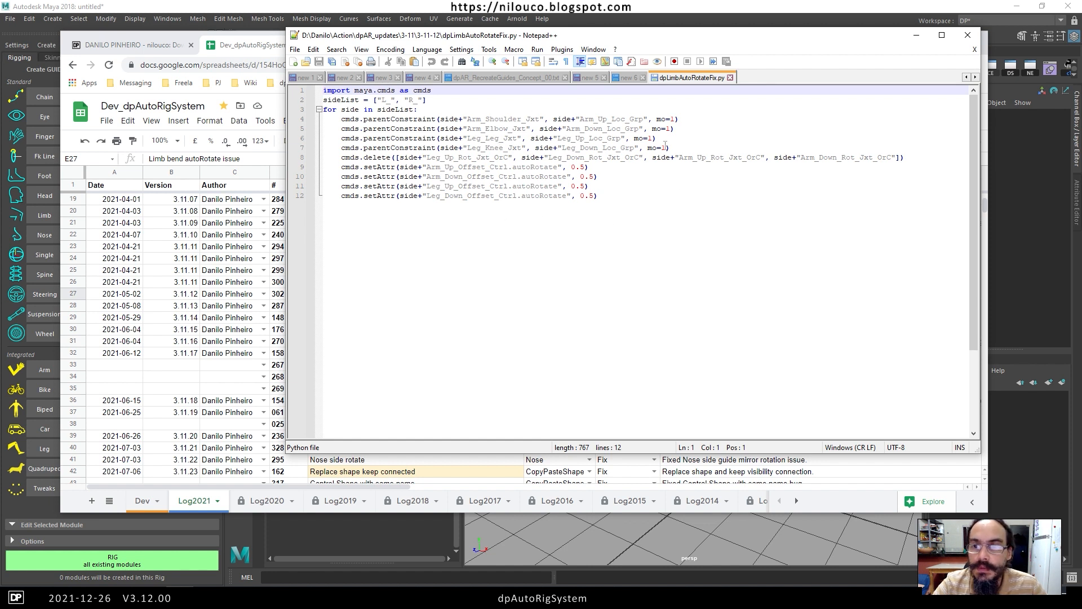
# Close Notepad++, return to the Chrome development log, and review version 3.11.12 and the "AutoClavicle world matrix" entry.
pyautogui.click(968, 36)
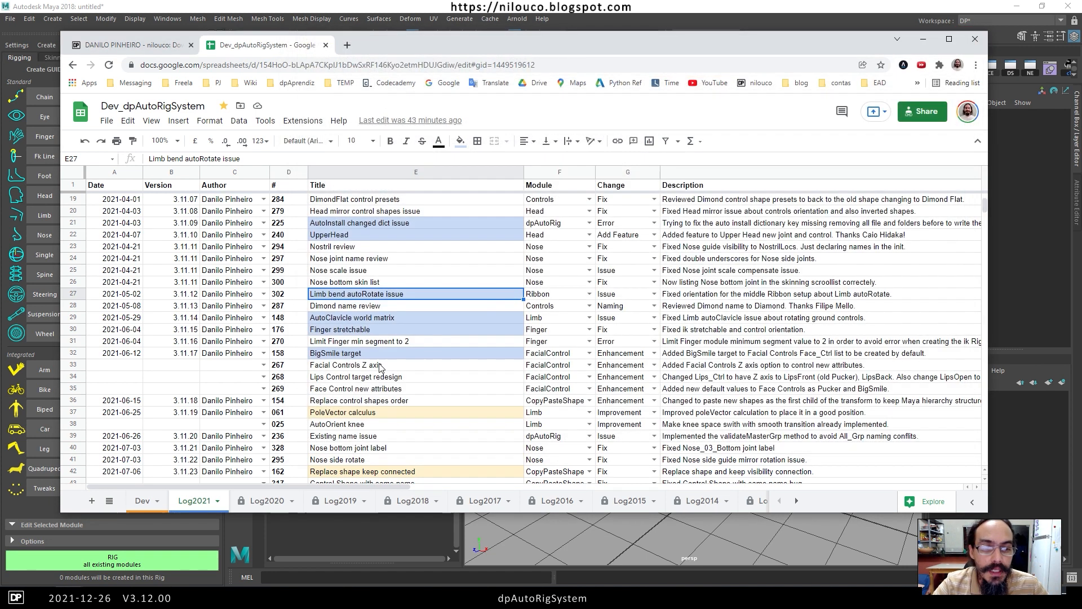
pyautogui.click(168, 295)
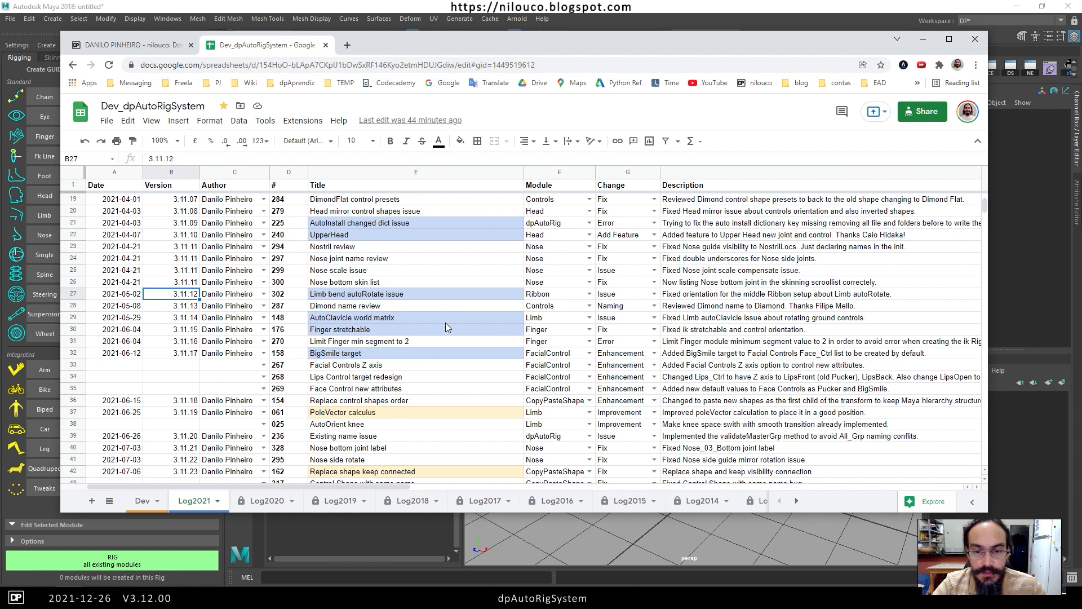
pyautogui.click(393, 317)
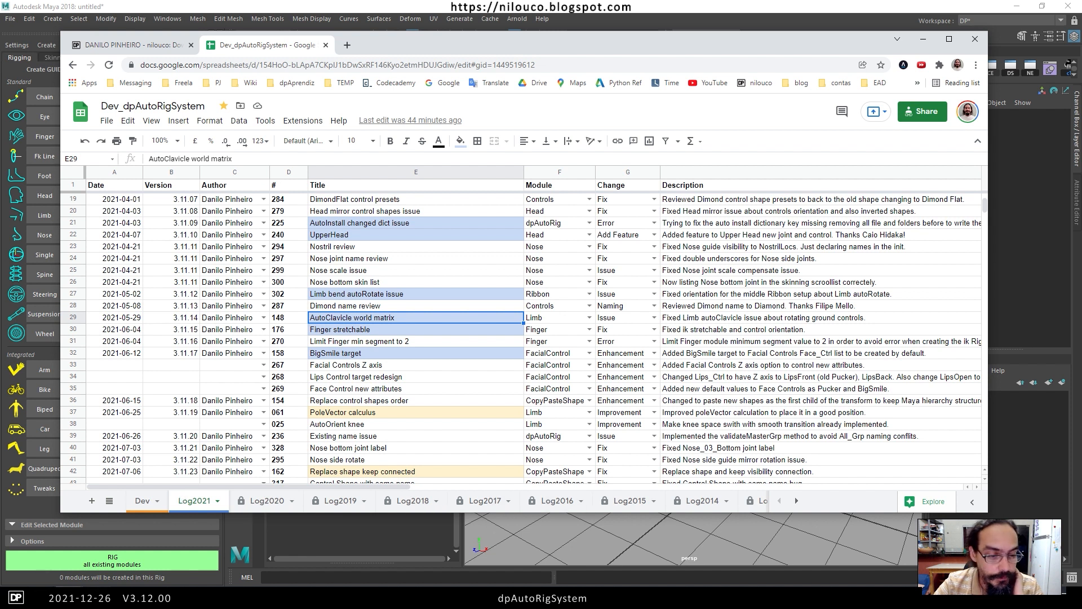
# Switch to File Explorer and view dpAR_autoClavicleIssue.gif from the 3-11-14 folder maximized, restoring its window size when finished.
pyautogui.hotkey('alt', 'Tab')
pyautogui.click(181, 85)
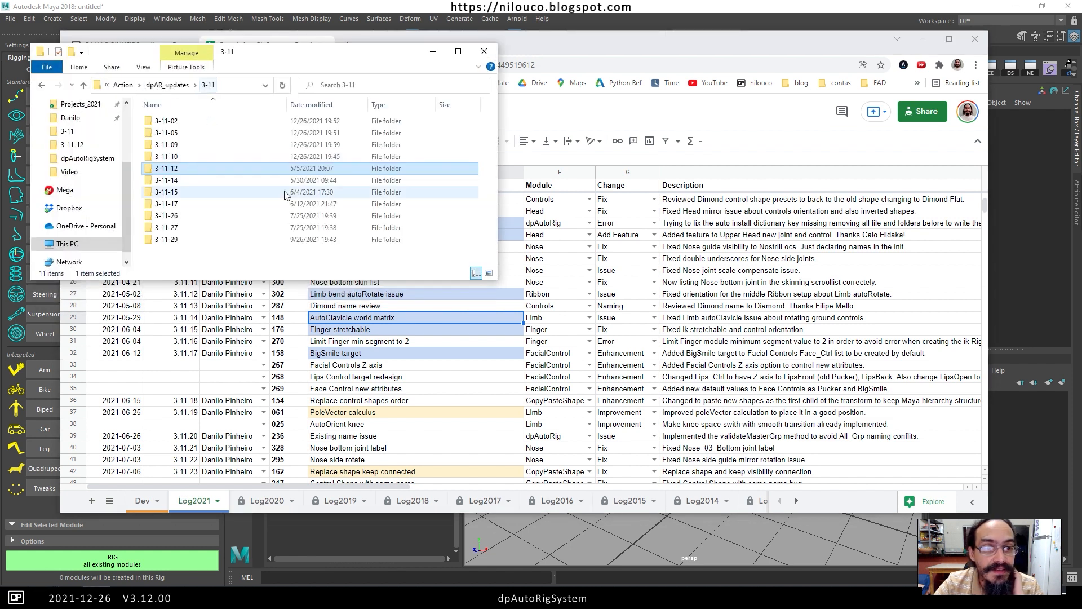
pyautogui.doubleClick(194, 181)
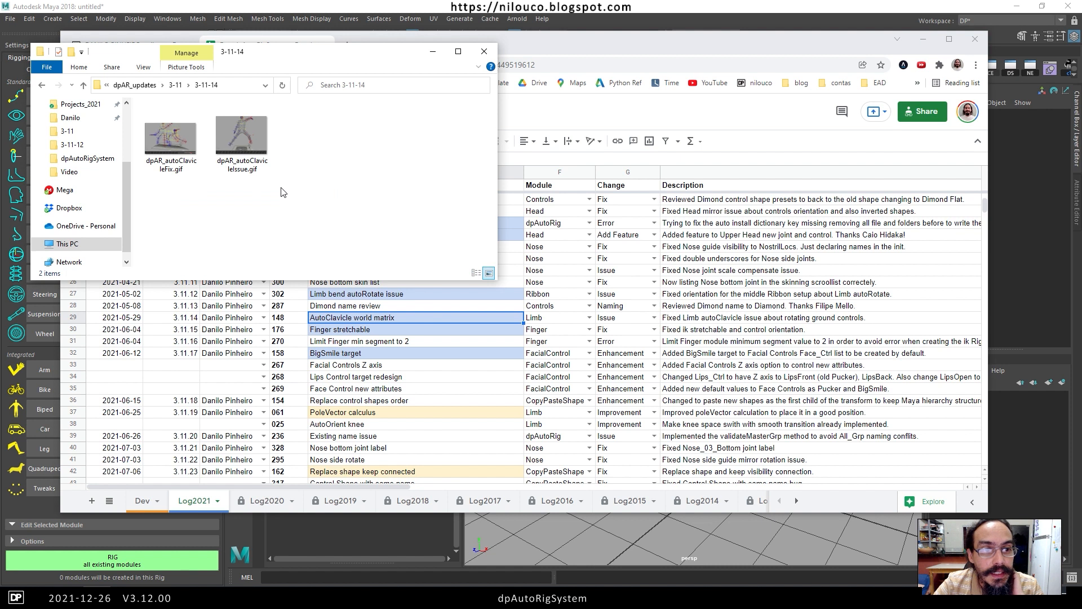
pyautogui.doubleClick(251, 127)
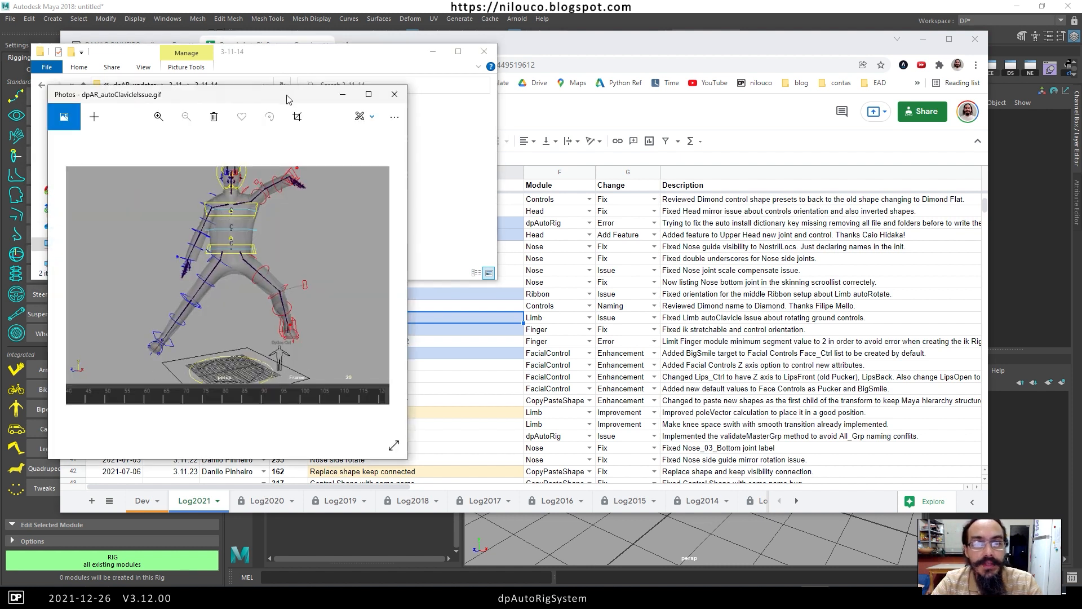
pyautogui.doubleClick(287, 99)
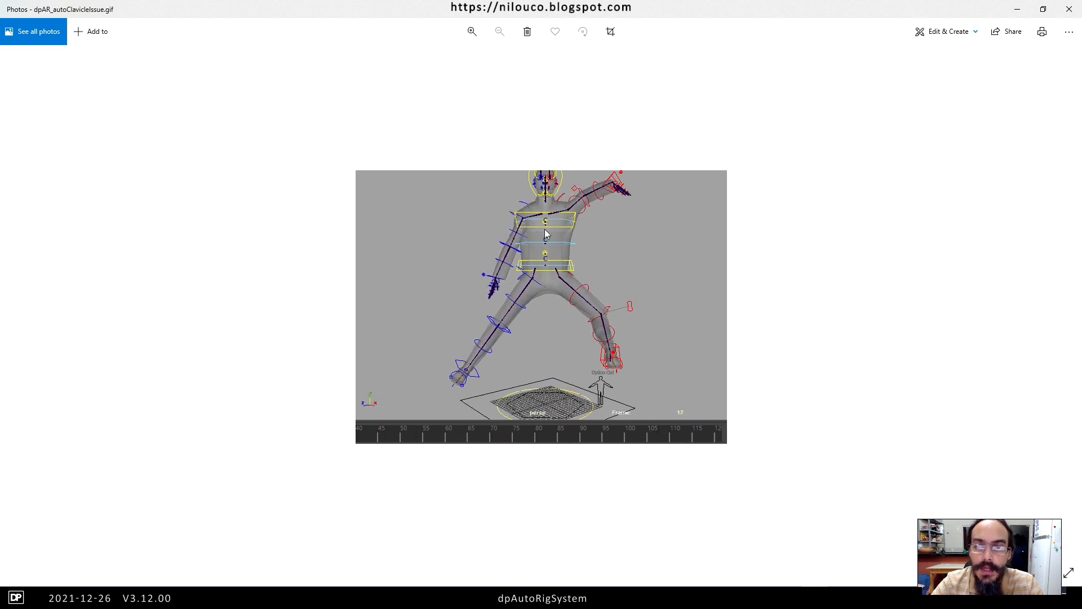
pyautogui.doubleClick(639, 13)
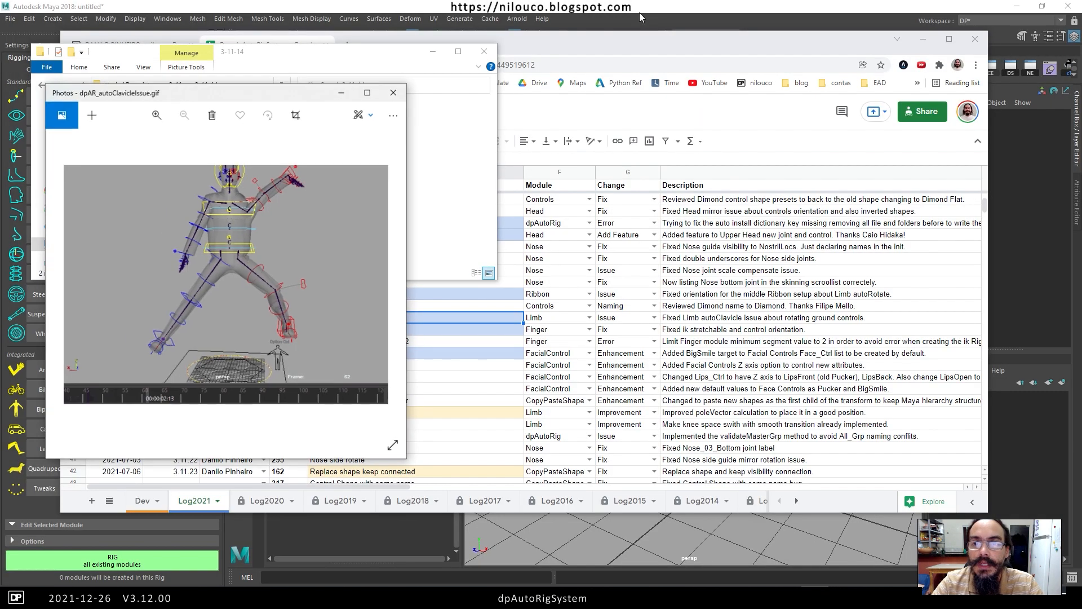
# Compare dpAR_autoClavicleFix.gif side by side with dpAR_autoClavicleIssue.gif, and close both animations.
pyautogui.click(240, 52)
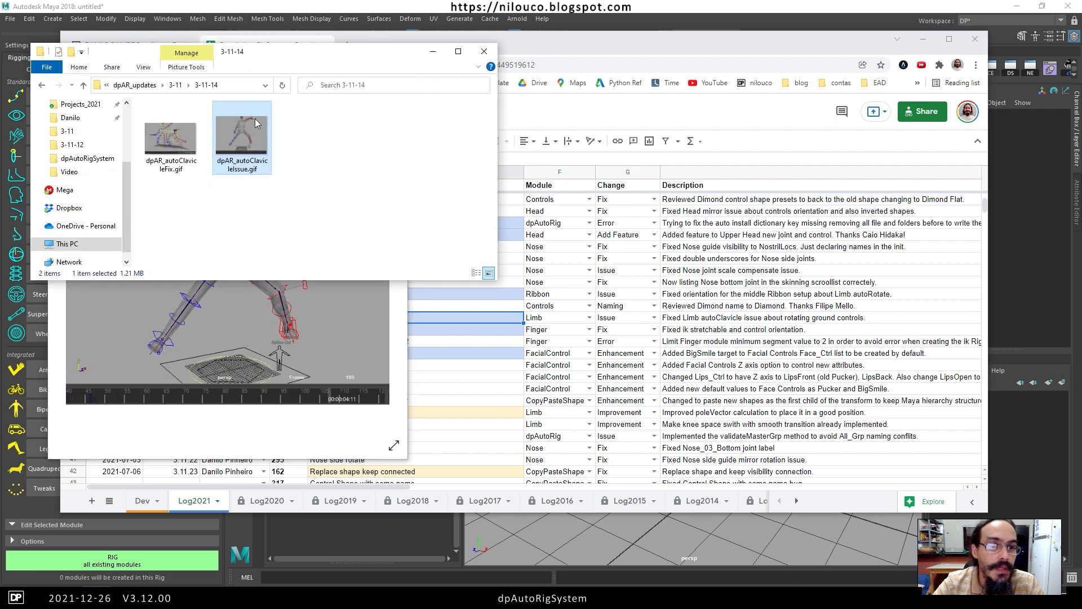
pyautogui.doubleClick(162, 138)
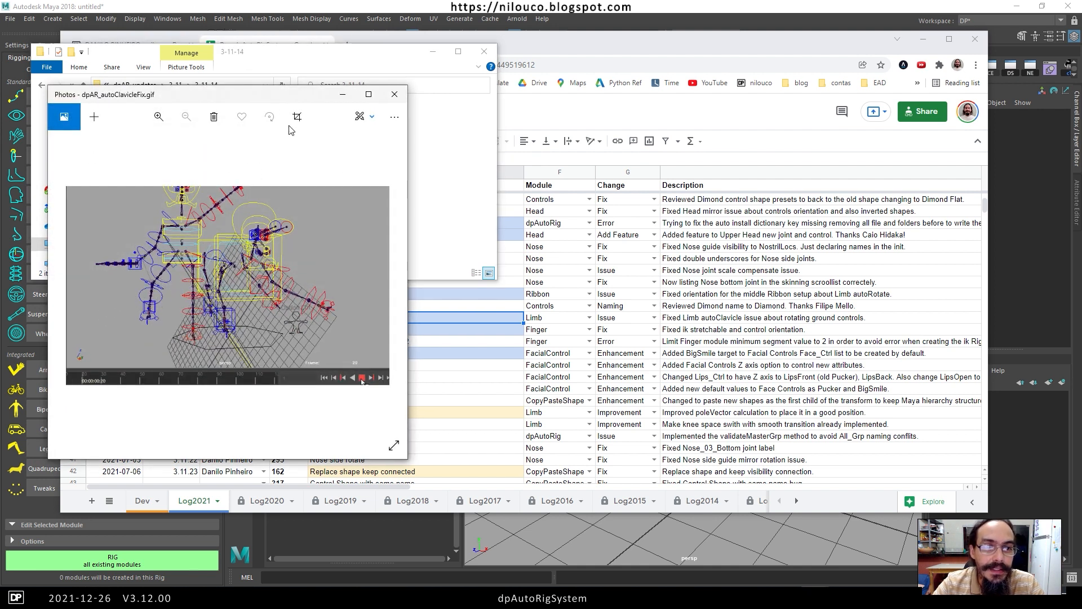
pyautogui.moveTo(254, 94); pyautogui.dragTo(643, 97)
pyautogui.doubleClick(237, 137)
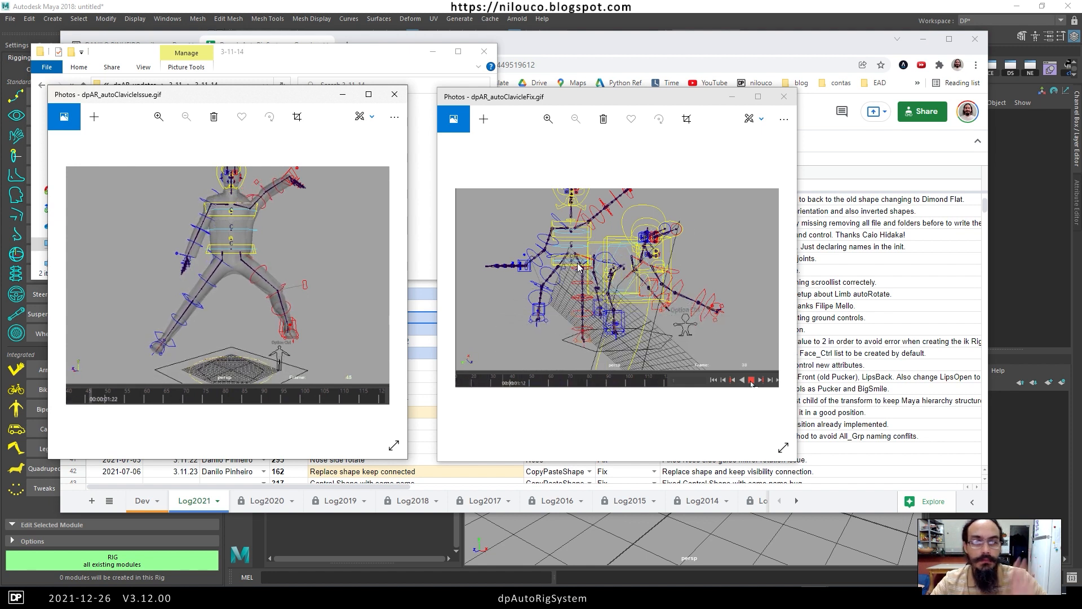
pyautogui.click(784, 96)
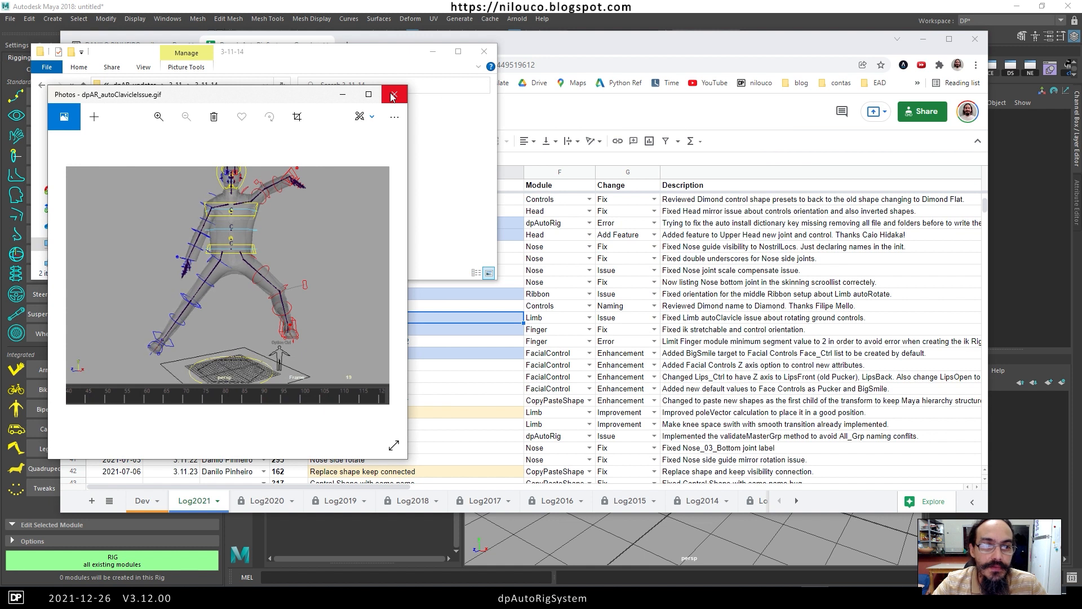
pyautogui.click(392, 95)
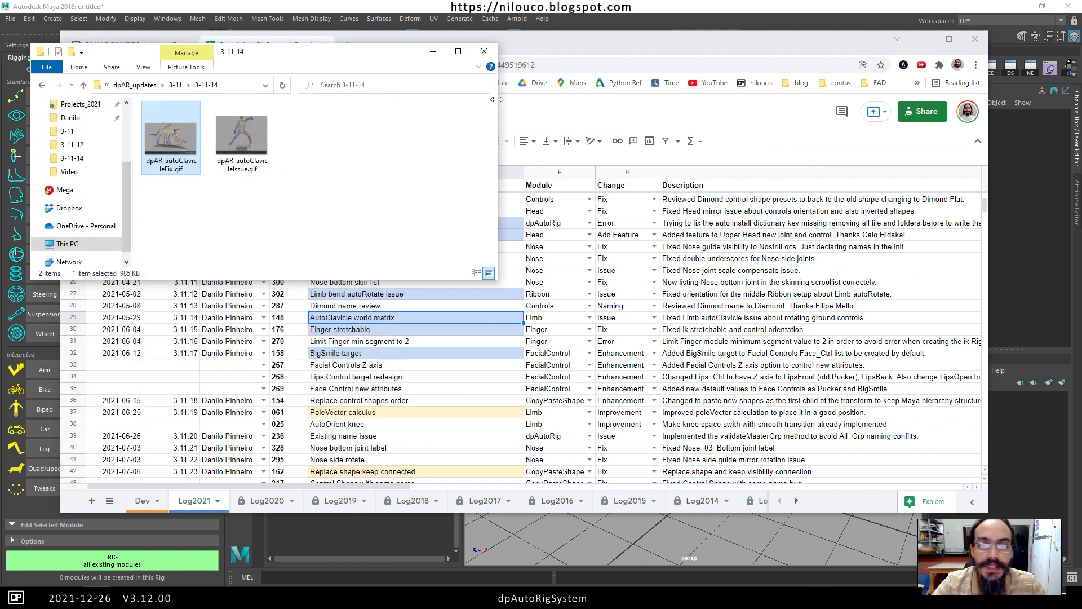
# Return to the Chrome development log and review the "Back autoClavicle to 0.3" and "Finger stretchable" entries.
pyautogui.click(582, 41)
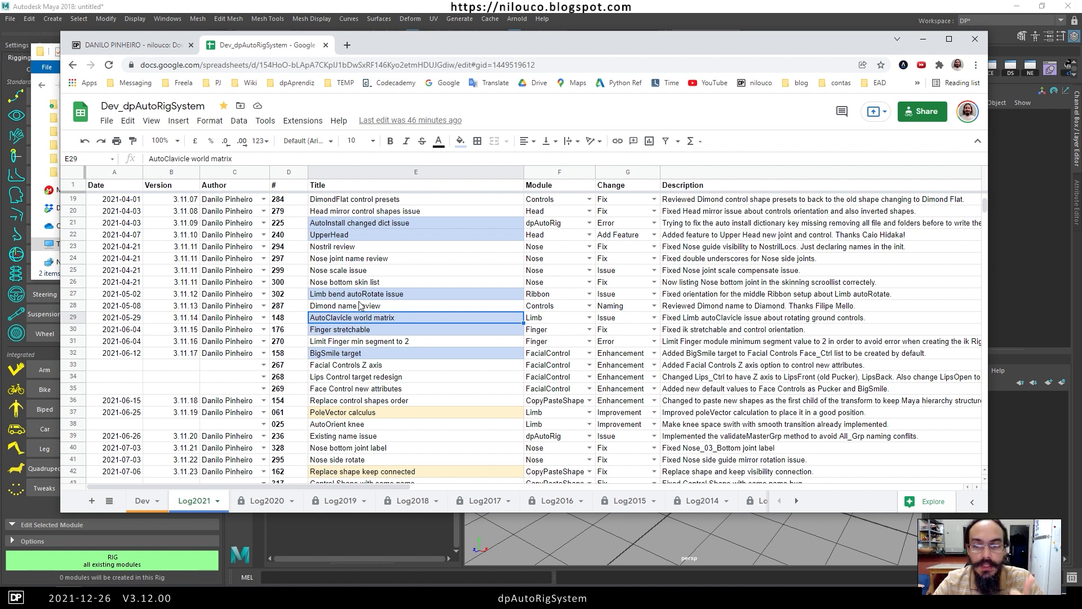
pyautogui.scroll(-8, 359, 304)
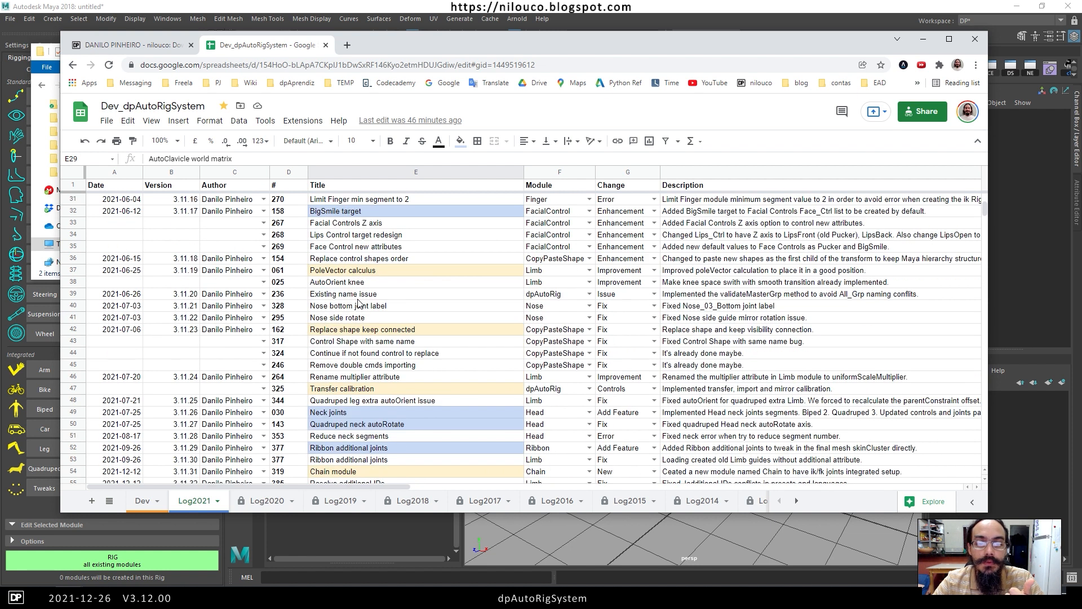
pyautogui.click(325, 402)
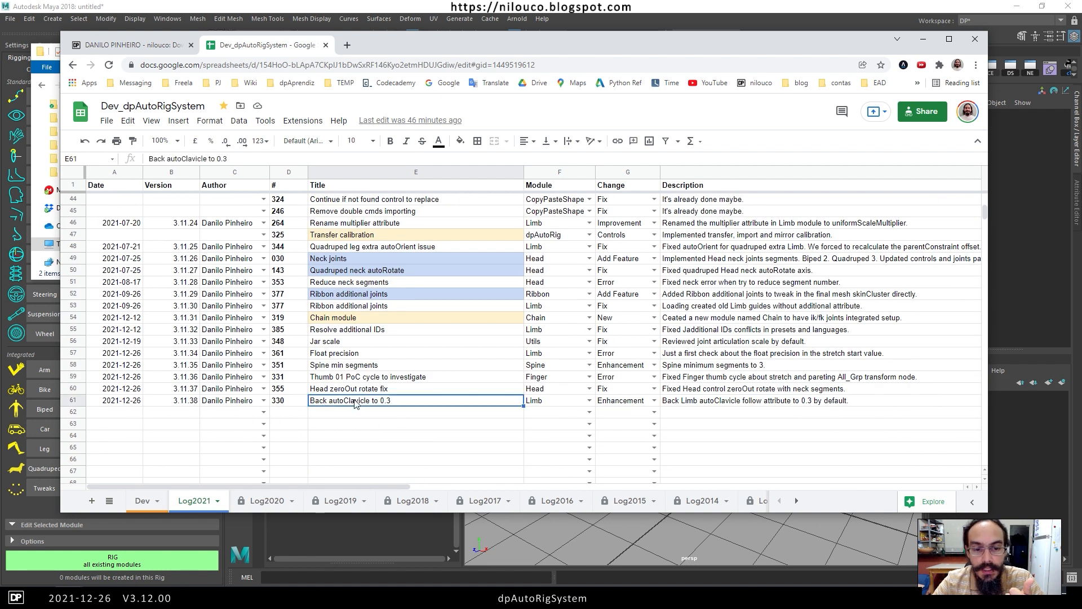
pyautogui.scroll(7, 413, 387)
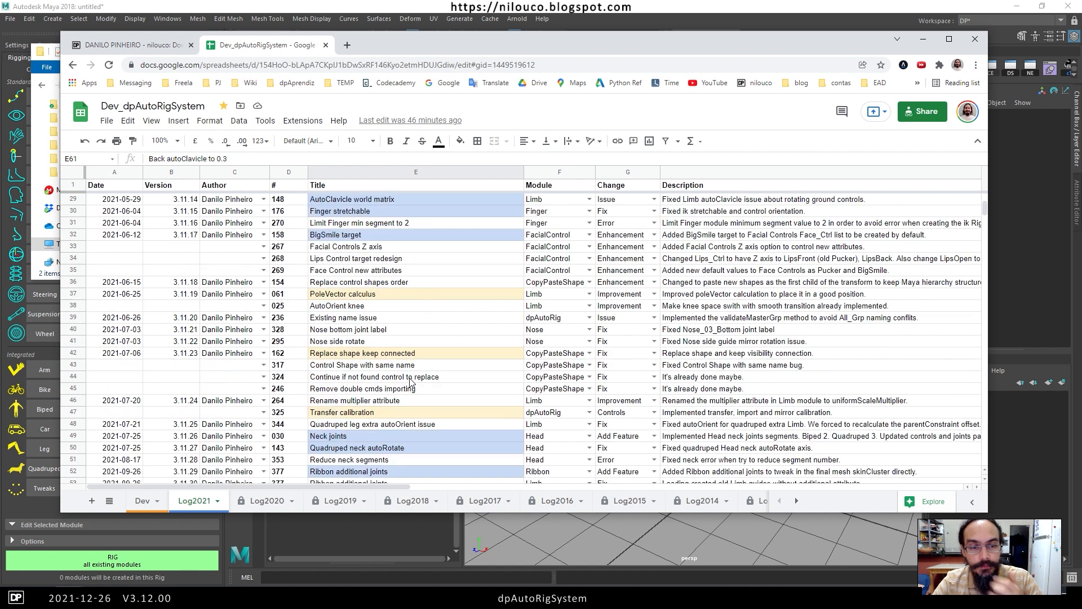
pyautogui.click(343, 294)
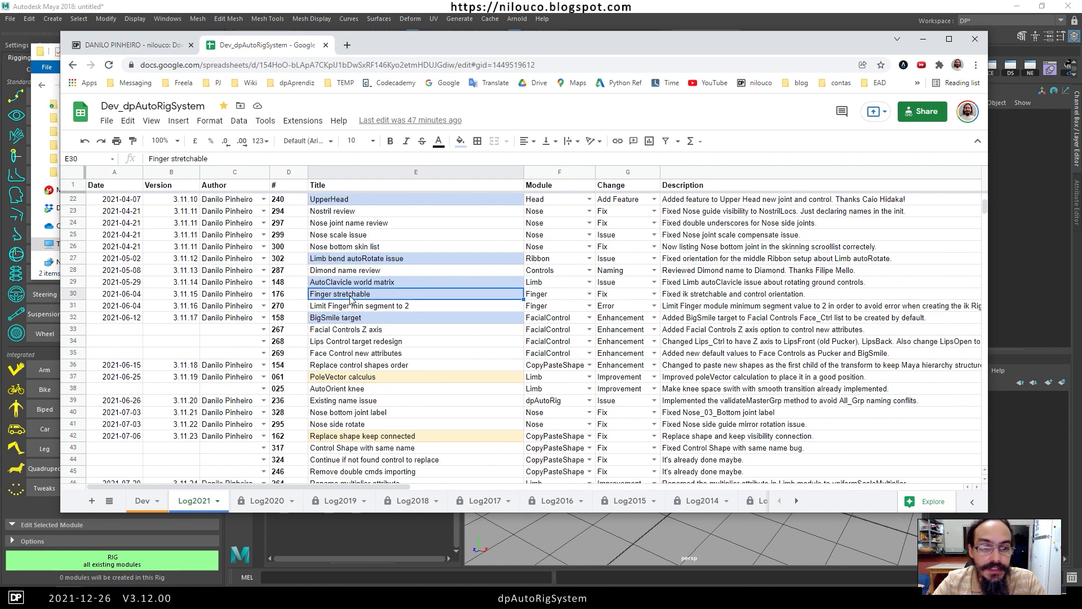
# Switch to File Explorer, view 176_FingerStretchable.gif from the 3-11-15 folder, and close the animation.
pyautogui.click(48, 51)
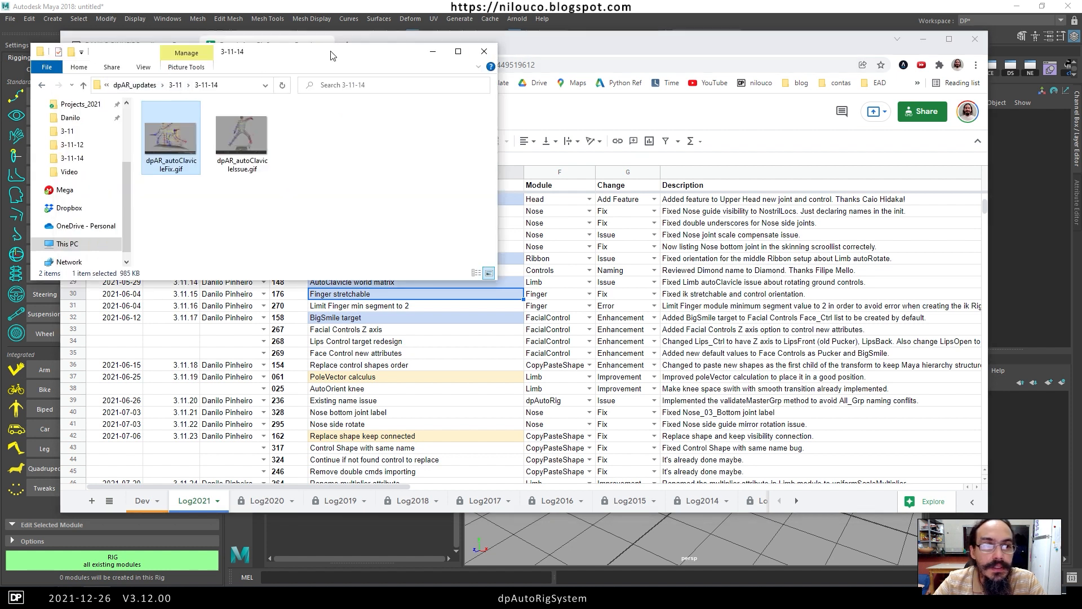
pyautogui.moveTo(328, 57); pyautogui.dragTo(304, 59)
pyautogui.click(151, 86)
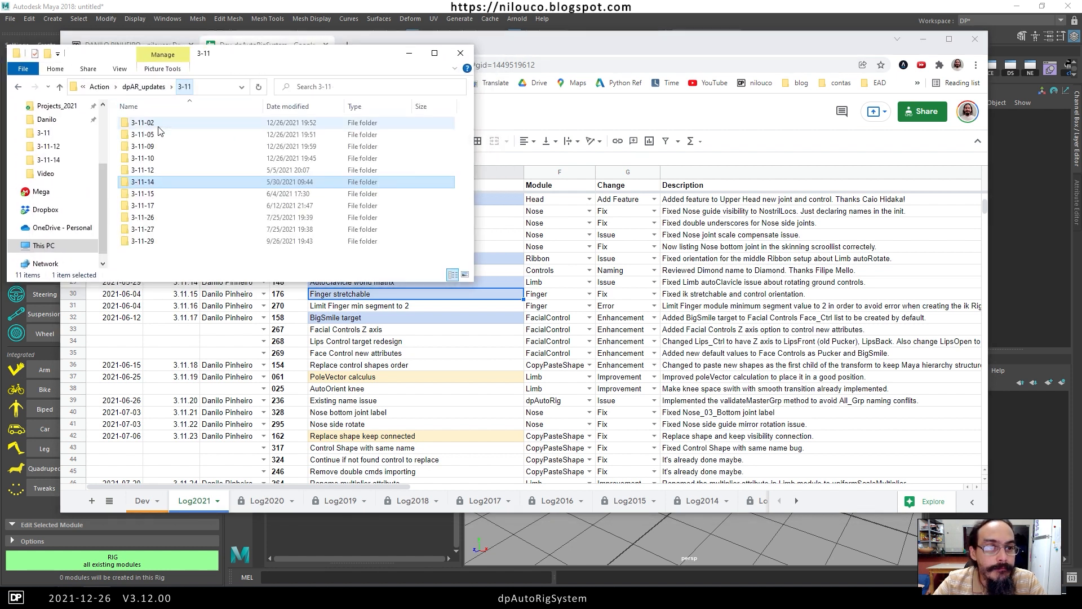
pyautogui.doubleClick(125, 194)
pyautogui.doubleClick(165, 130)
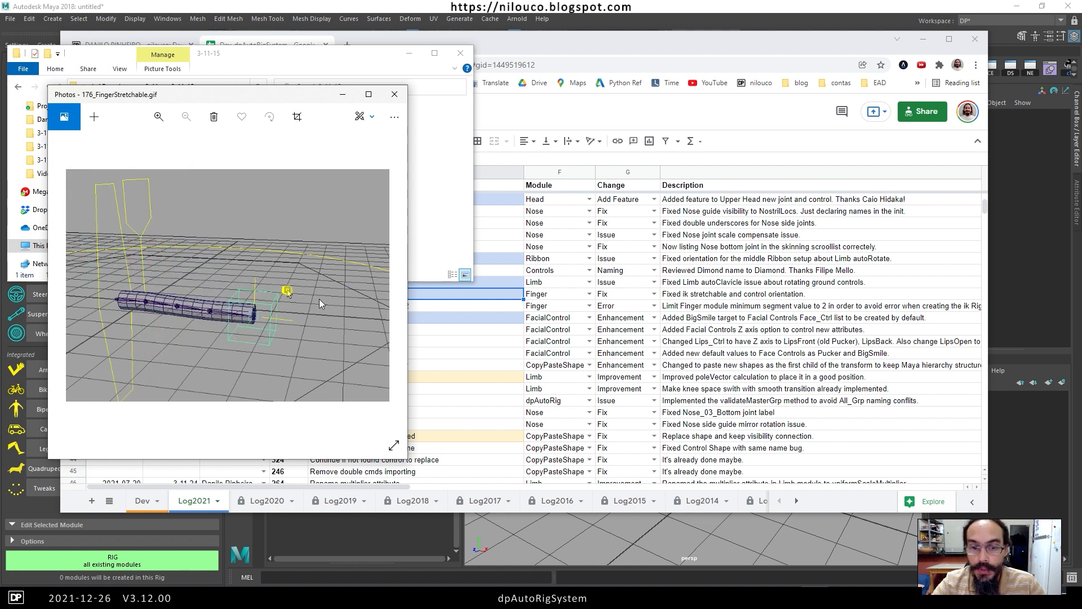
pyautogui.click(394, 94)
# Return to the Chrome development log and review the "BigSmile target" entry.
pyautogui.click(607, 53)
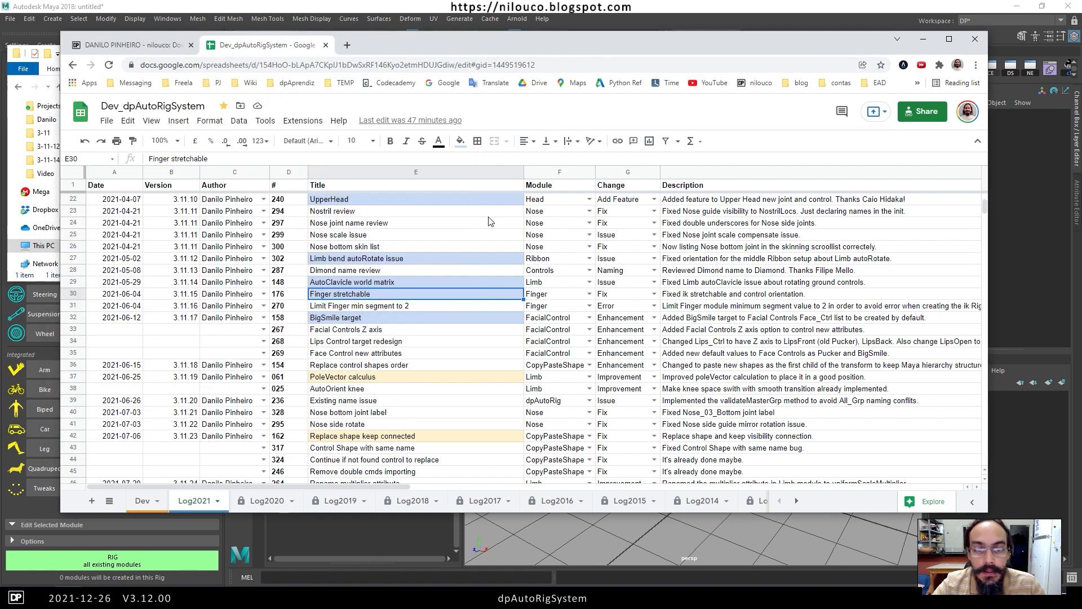
pyautogui.click(365, 318)
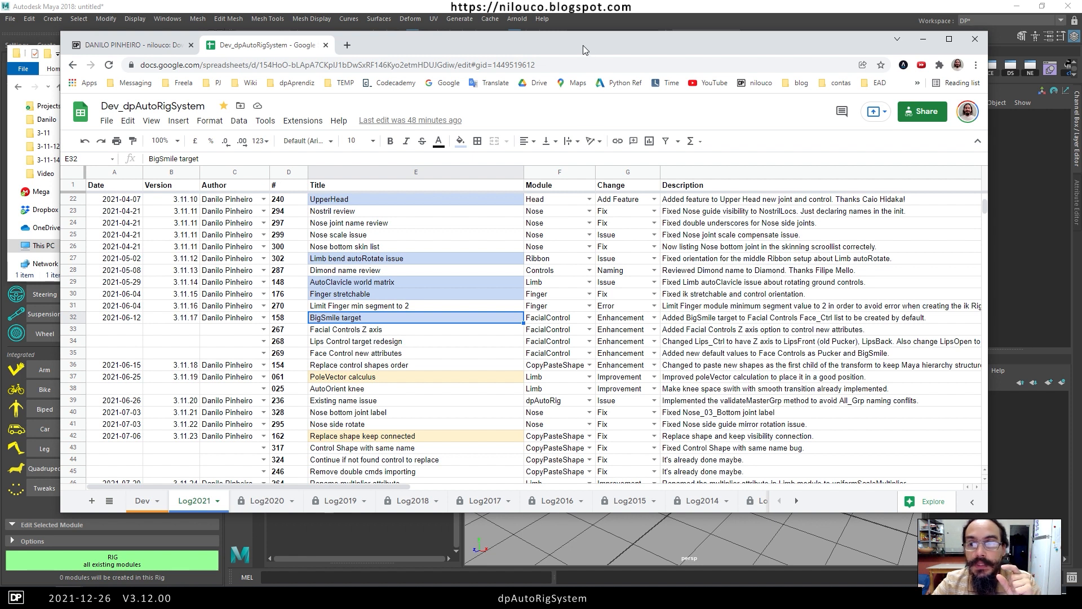
# Switch to File Explorer, view Lips_Ctrl_Z_New_Tgts.gif from the 3-11-17 folder at full-screen size, and close the animation.
pyautogui.click(26, 48)
pyautogui.click(150, 88)
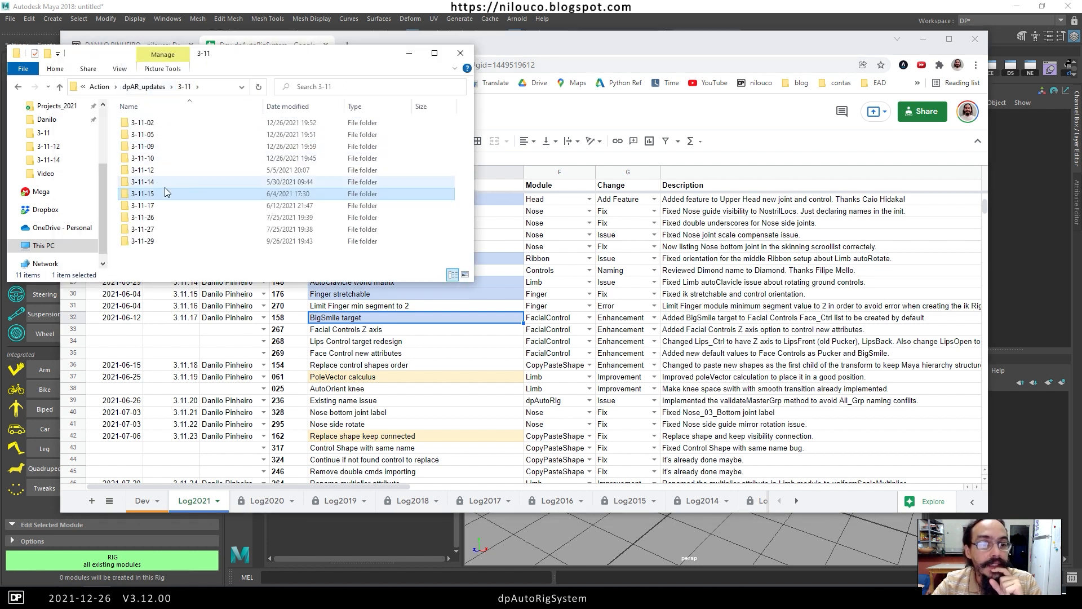
pyautogui.doubleClick(153, 210)
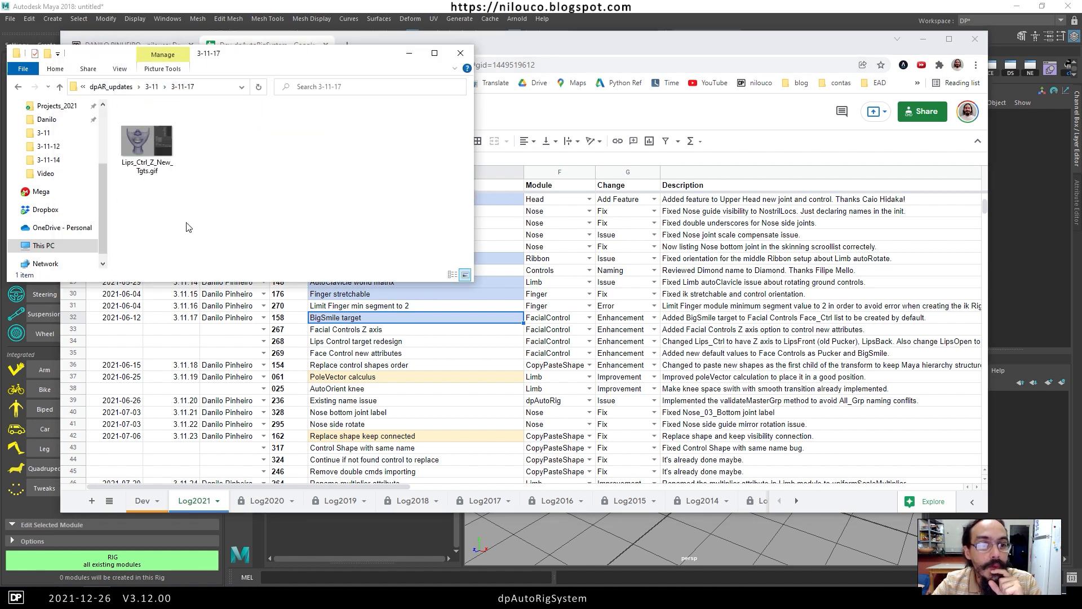
pyautogui.doubleClick(142, 141)
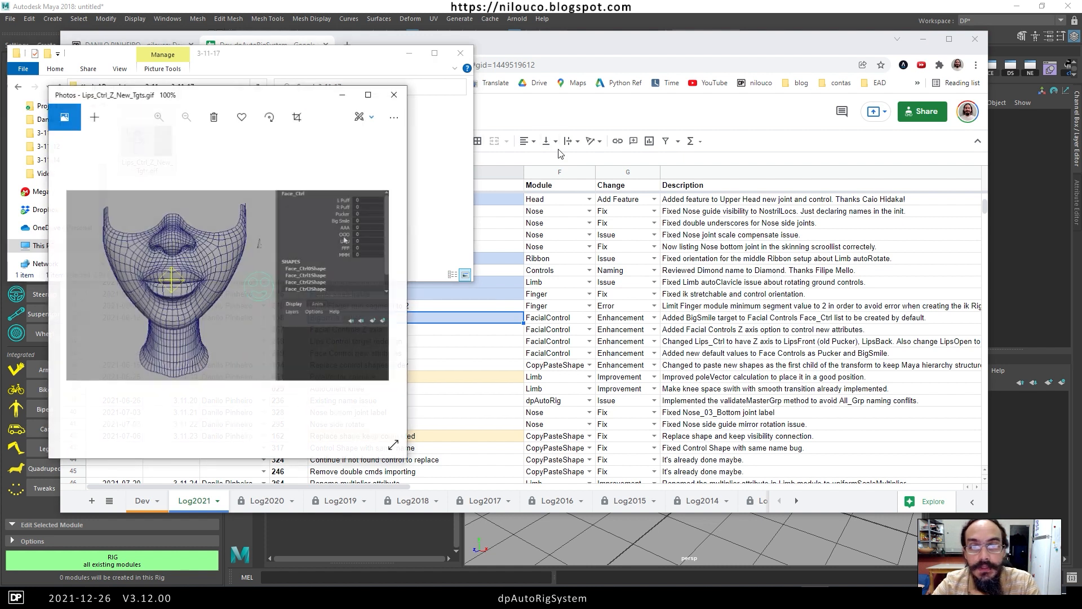
pyautogui.doubleClick(291, 94)
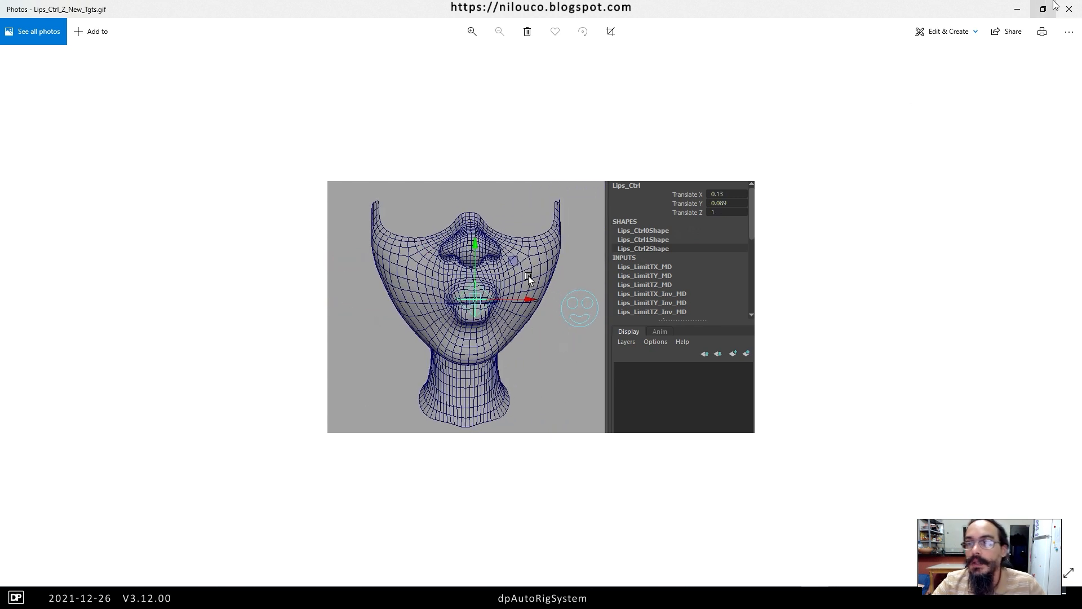
pyautogui.click(1069, 9)
# Return to the Chrome development log and review the "PoleVector calculus" entry and the ones below it.
pyautogui.click(562, 60)
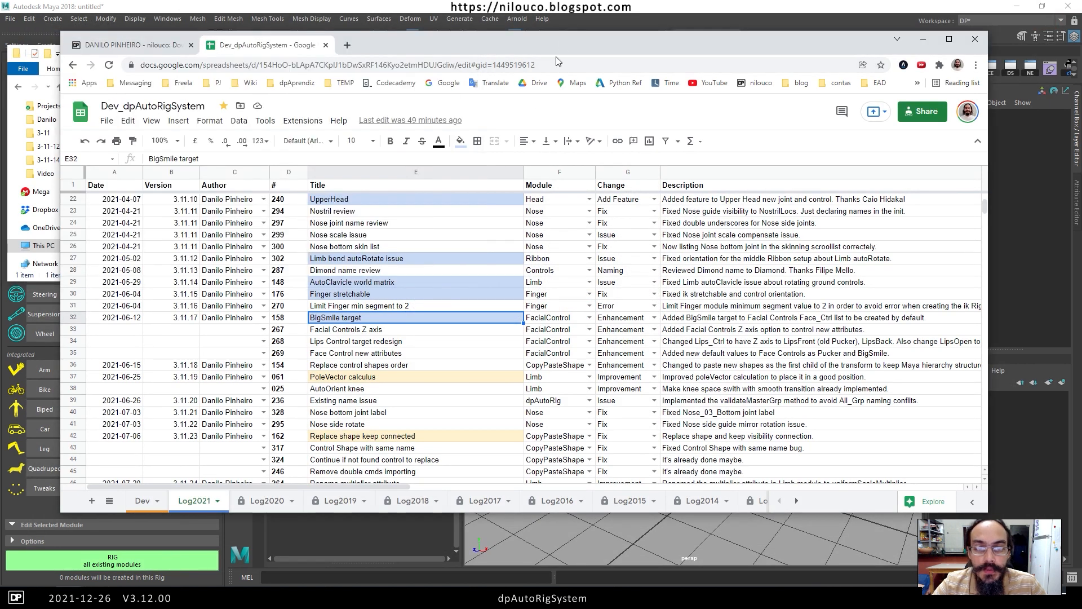
pyautogui.click(368, 379)
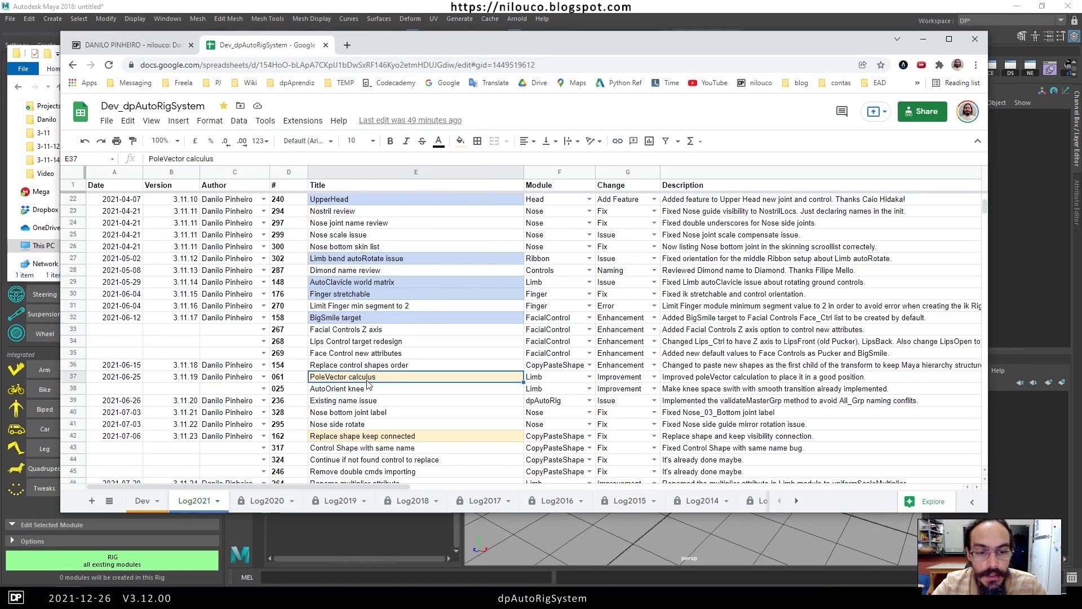
pyautogui.scroll(-3, 367, 384)
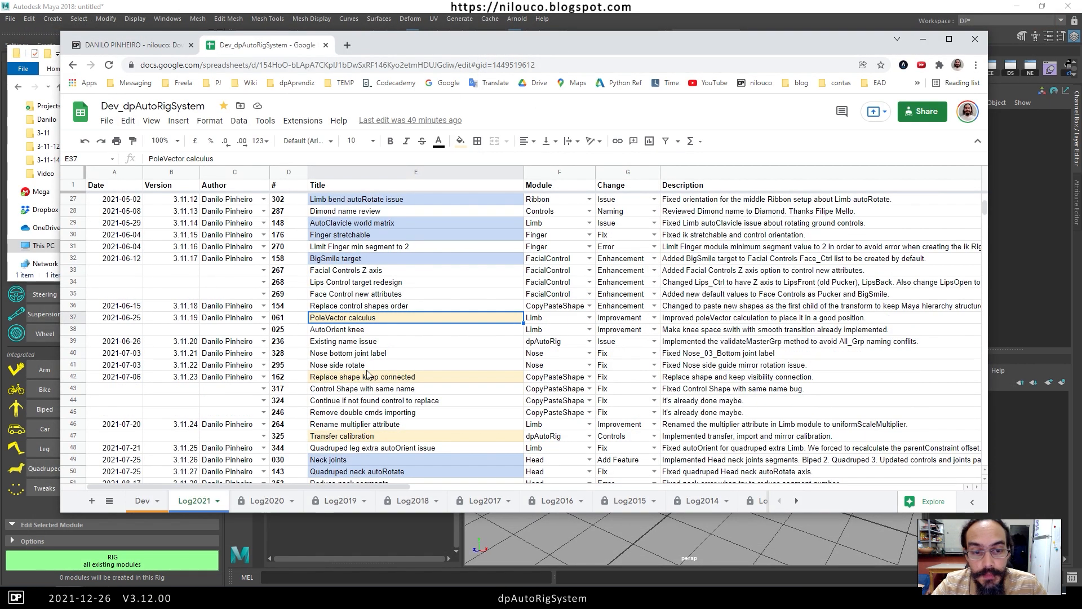
pyautogui.scroll(-2, 362, 321)
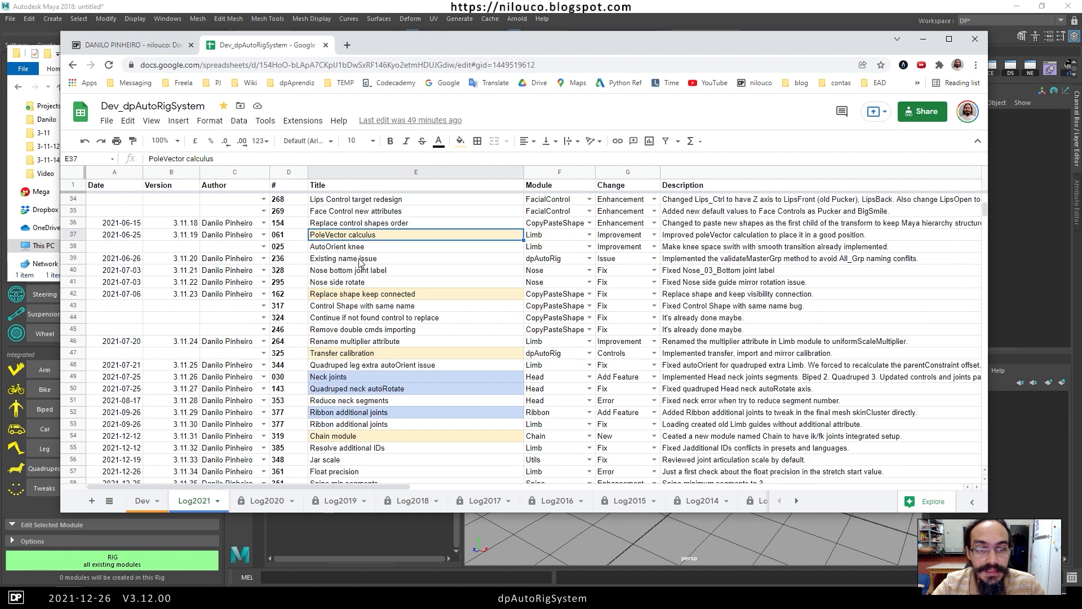
pyautogui.scroll(-1, 361, 258)
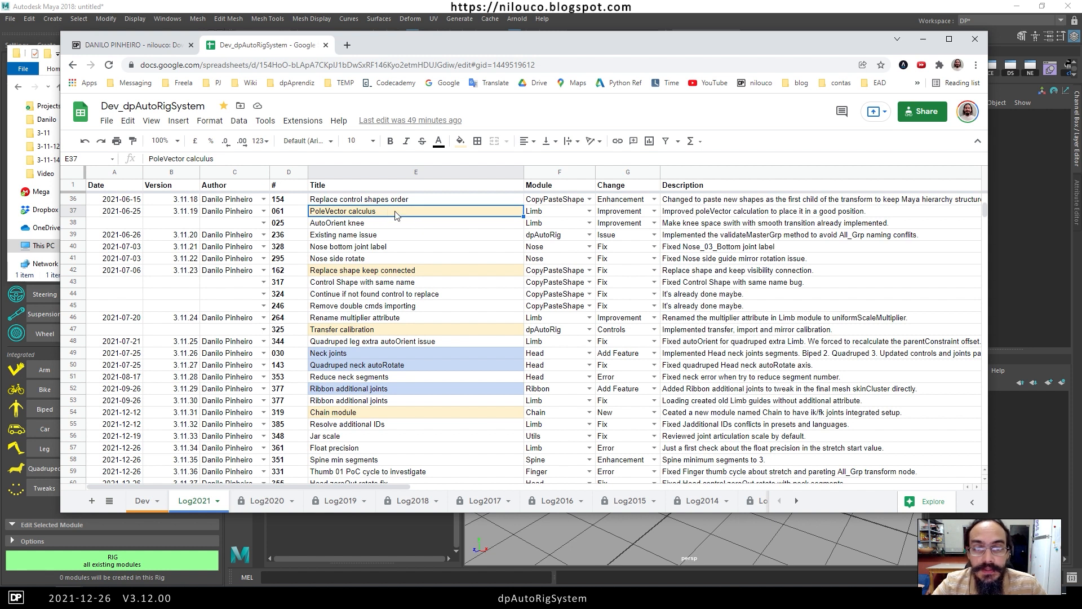
# Switch to Maya and start a new empty scene in place of the current rig.
pyautogui.click(578, 15)
pyautogui.click(651, 198)
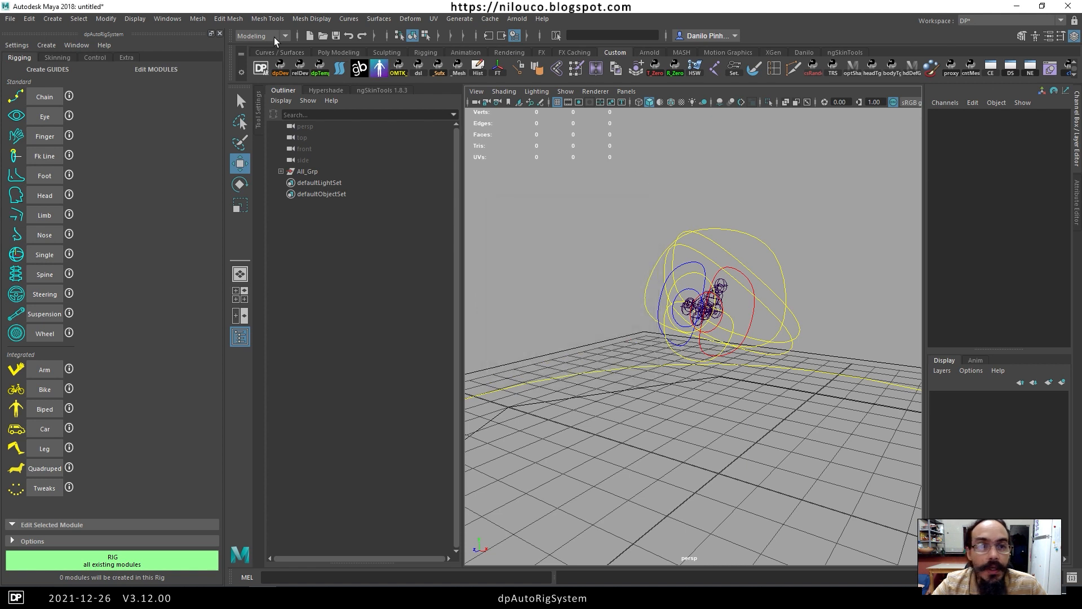
pyautogui.click(309, 36)
pyautogui.click(538, 301)
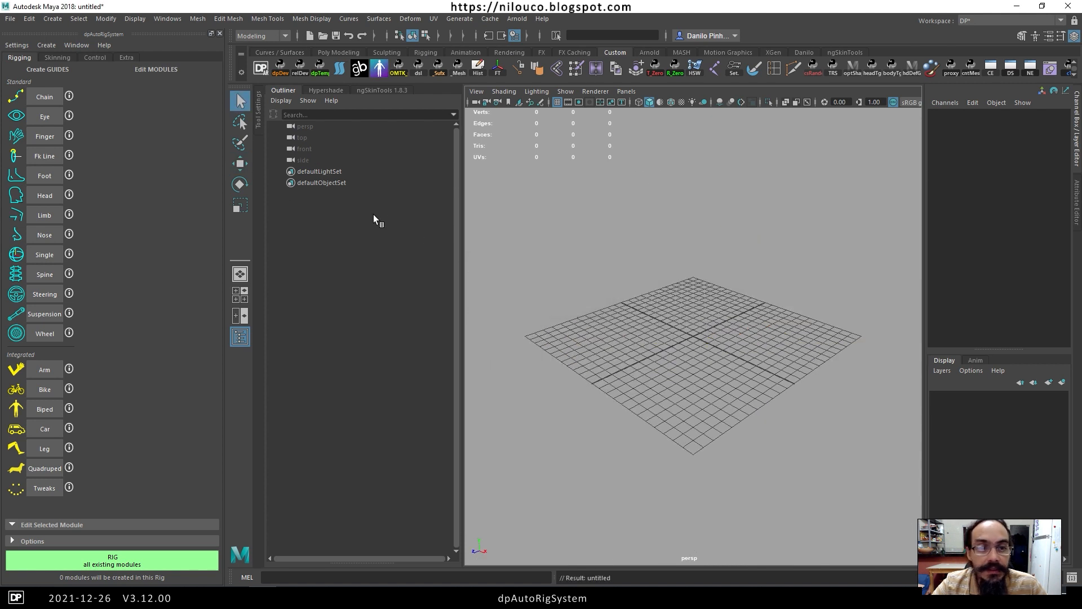
# Create the integrated Biped guides and inspect the arm and leg guides from the front and side.
pyautogui.click(44, 409)
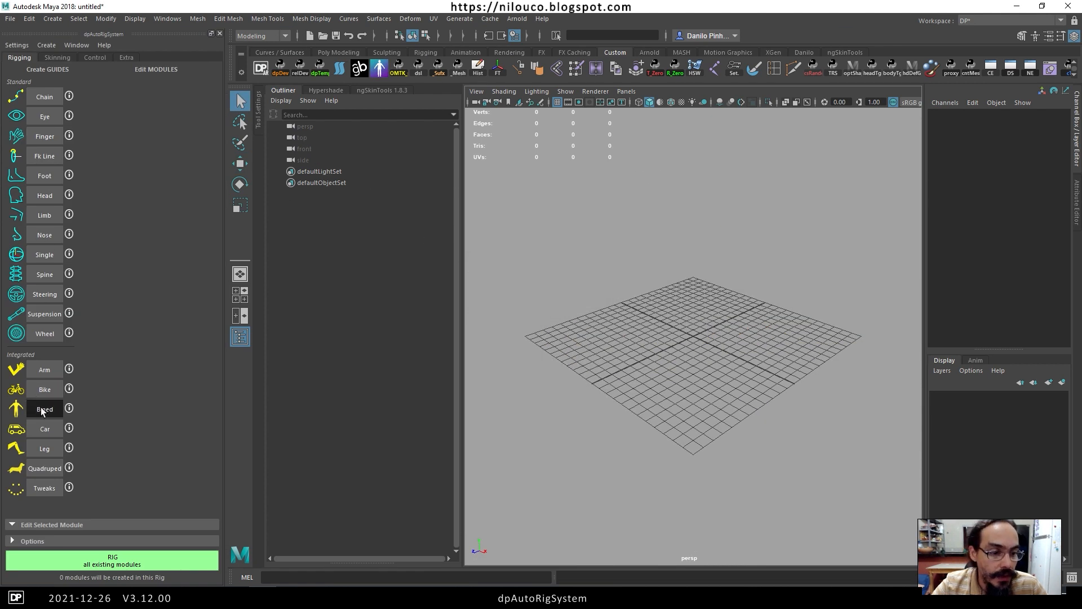
pyautogui.click(493, 302)
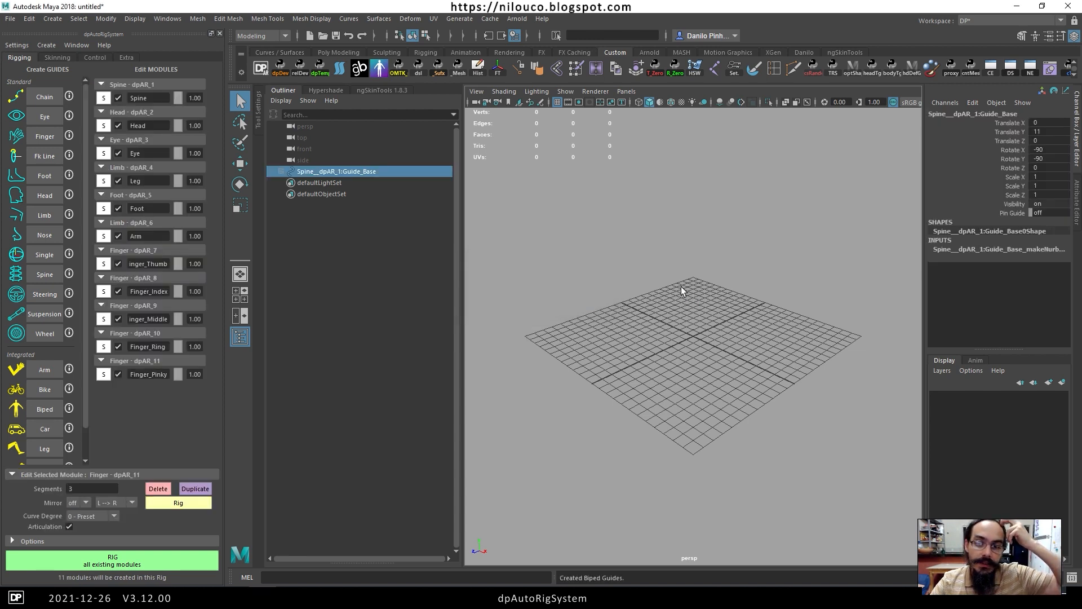
pyautogui.keyDown('alt'); pyautogui.moveTo(723, 326); pyautogui.dragTo(776, 195); pyautogui.keyUp('alt')
pyautogui.keyDown('alt'); pyautogui.moveTo(783, 261); pyautogui.dragTo(728, 179); pyautogui.keyUp('alt')
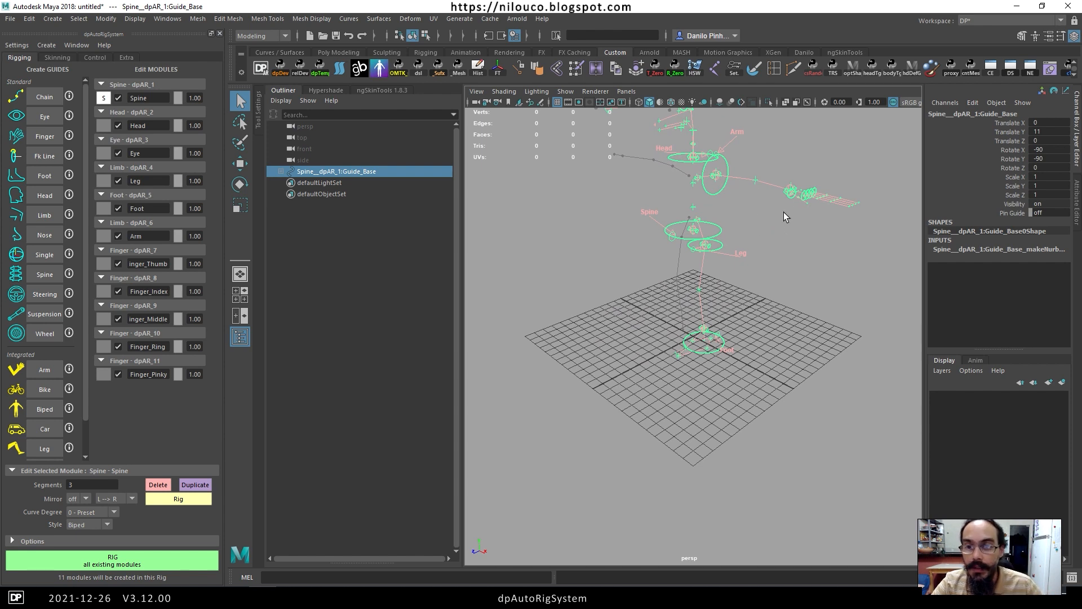
pyautogui.keyDown('alt'); pyautogui.moveTo(784, 212); pyautogui.dragTo(728, 233); pyautogui.keyUp('alt')
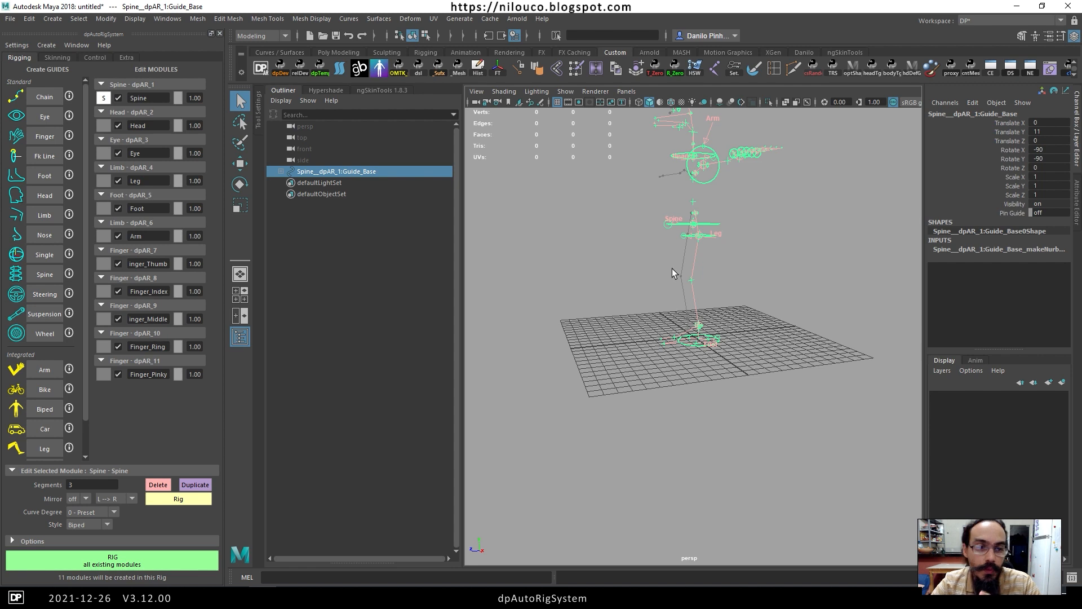
pyautogui.keyDown('alt'); pyautogui.moveTo(713, 291); pyautogui.dragTo(748, 287); pyautogui.keyUp('alt')
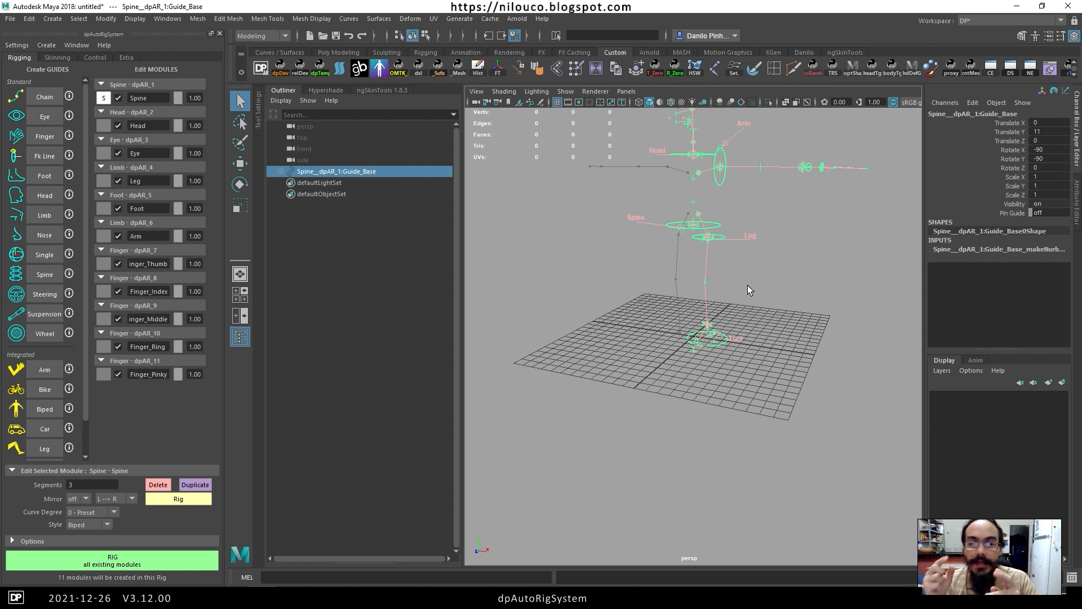
pyautogui.keyDown('alt'); pyautogui.moveTo(752, 285); pyautogui.dragTo(714, 235); pyautogui.keyUp('alt')
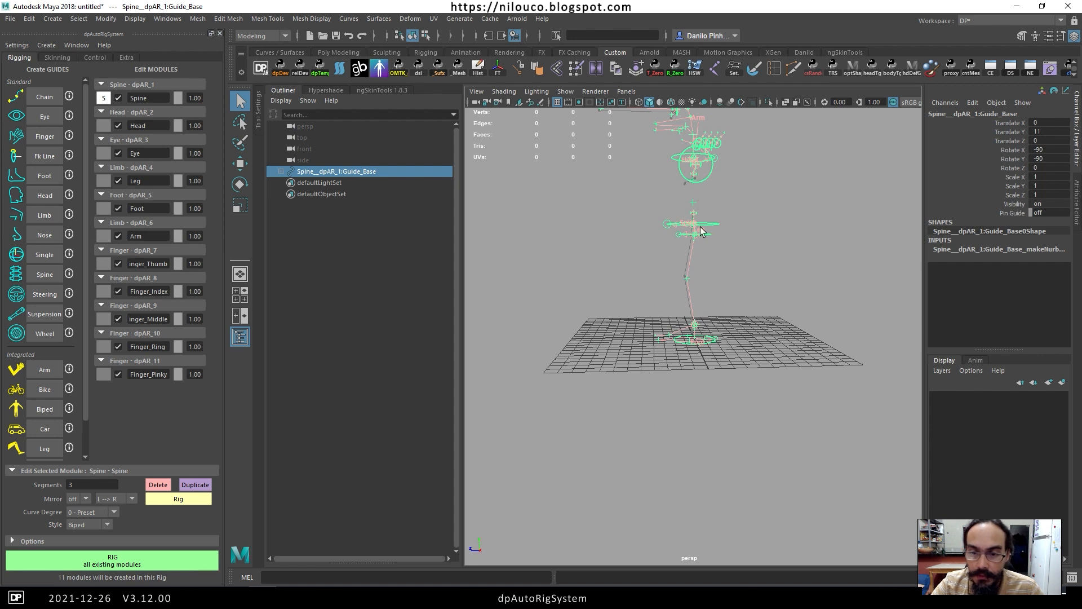
pyautogui.keyDown('alt'); pyautogui.moveTo(696, 282); pyautogui.dragTo(546, 354); pyautogui.keyUp('alt')
# Rig all existing Biped guide modules and close the dpAutoRig log.
pyautogui.click(125, 560)
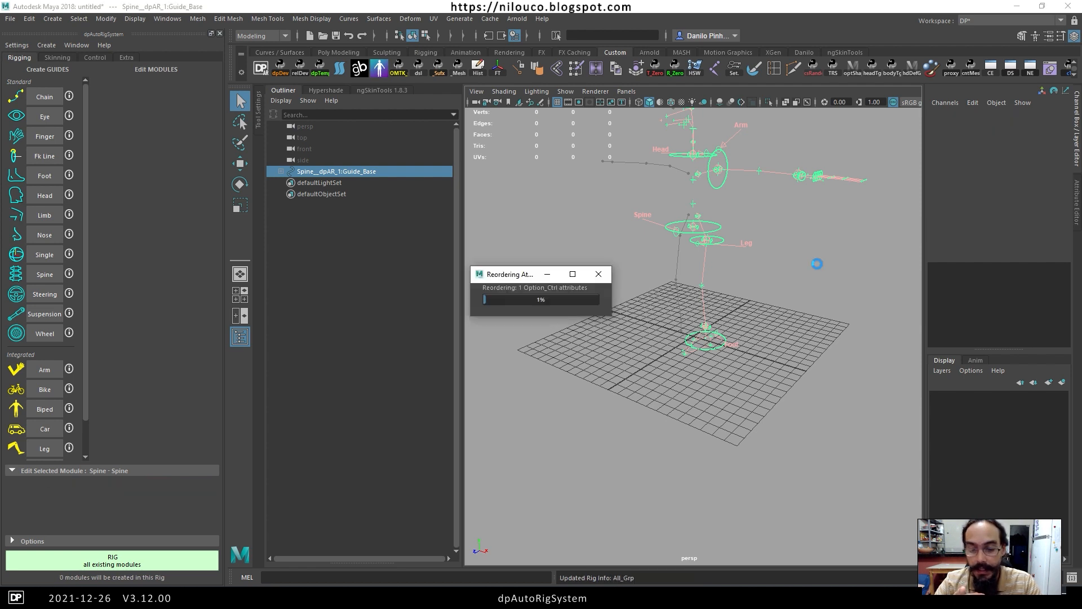
pyautogui.click(819, 268)
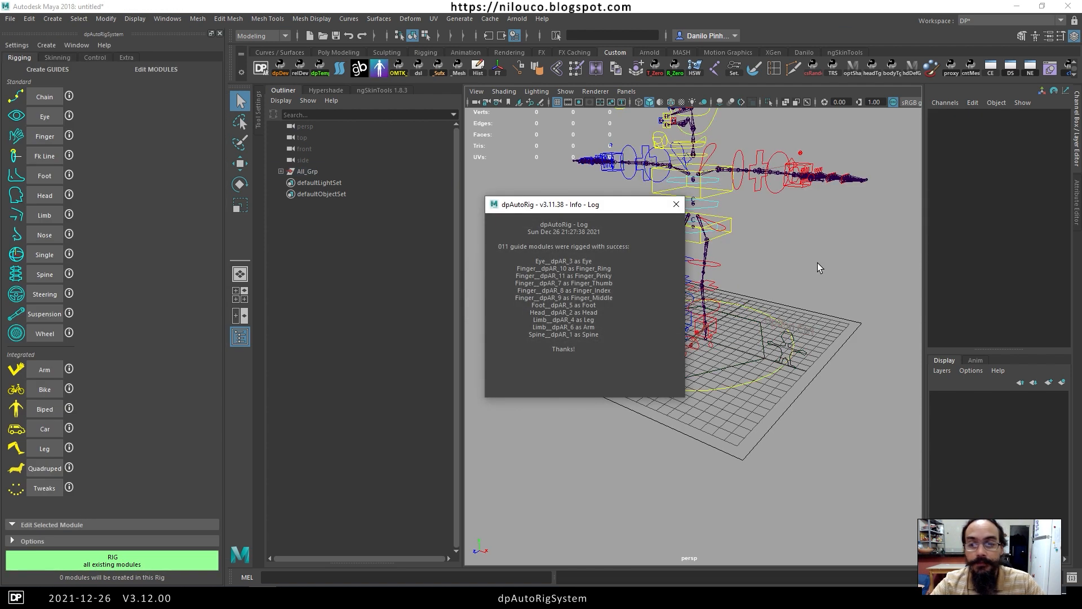
pyautogui.click(675, 204)
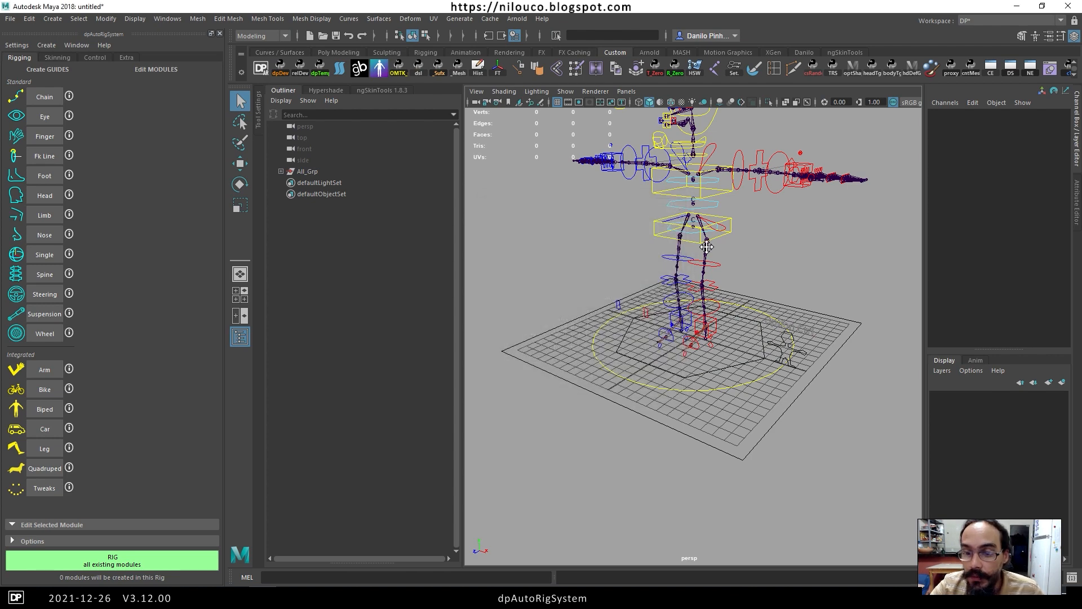
# Select the left knee's IK pole vector control and examine its alignment with the leg up close.
pyautogui.keyDown('alt'); pyautogui.moveTo(700, 242); pyautogui.dragTo(687, 299, button='middle'); pyautogui.keyUp('alt')
pyautogui.keyDown('alt'); pyautogui.moveTo(687, 299); pyautogui.dragTo(658, 265); pyautogui.keyUp('alt')
pyautogui.click(600, 316)
pyautogui.keyDown('alt'); pyautogui.moveTo(603, 327); pyautogui.dragTo(699, 333); pyautogui.keyUp('alt')
pyautogui.keyDown('alt'); pyautogui.moveTo(677, 337); pyautogui.dragTo(725, 322, button='right'); pyautogui.keyUp('alt')
pyautogui.keyDown('alt'); pyautogui.moveTo(725, 322); pyautogui.dragTo(699, 311); pyautogui.keyUp('alt')
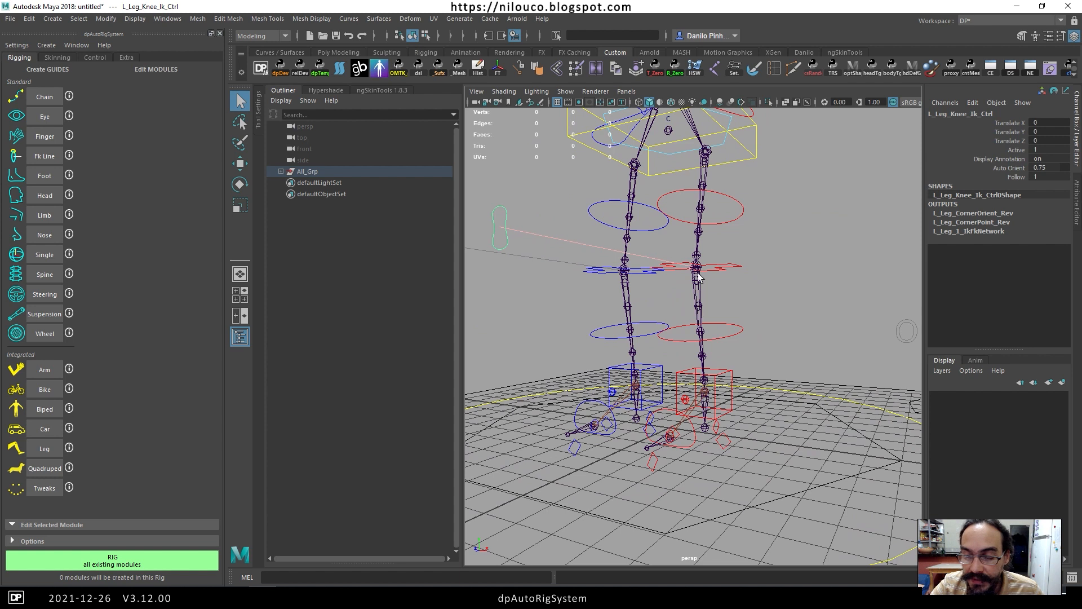
# Locate L_Leg_Knee_Jxt in the scene hierarchy and unhide the L_Leg_Hip_Ik_Jxt and L_Leg_Hip_Fk_Jxt joint chains.
pyautogui.scroll(-2, 702, 279)
pyautogui.click(698, 307)
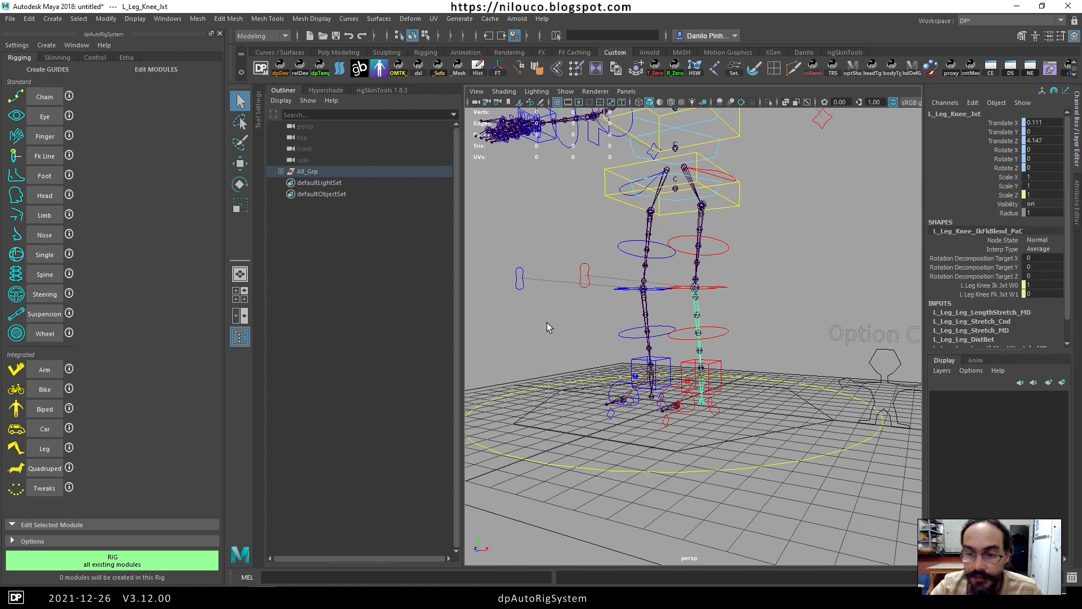
pyautogui.press('f')
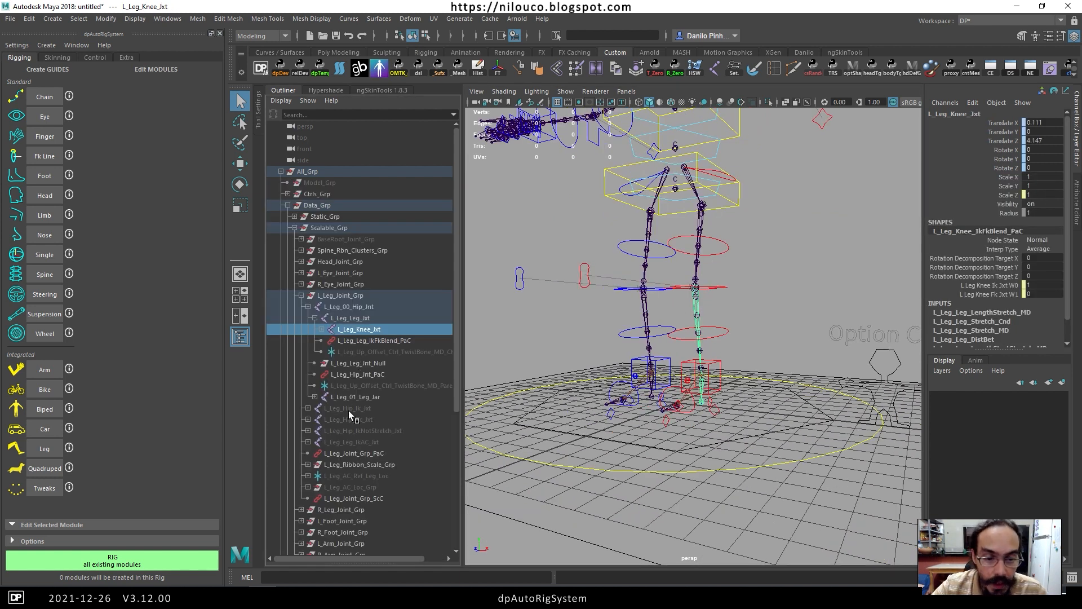
pyautogui.moveTo(361, 408); pyautogui.dragTo(363, 419)
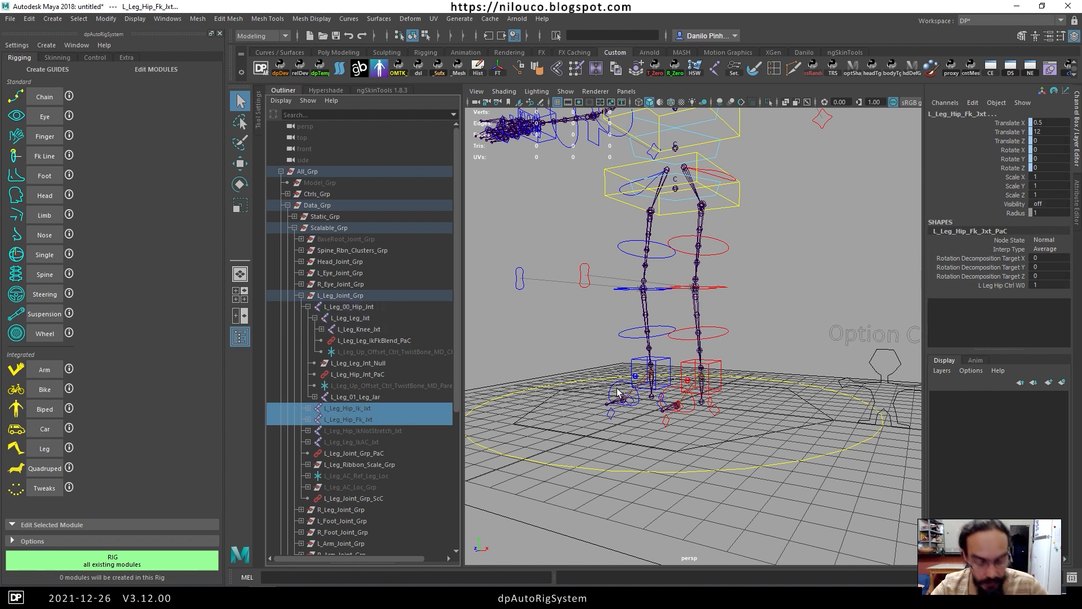
pyautogui.hotkey('shift', 'h')
# Examine how the IK and FK joint chains line up with the left leg joints around the knee.
pyautogui.scroll(8, 700, 270)
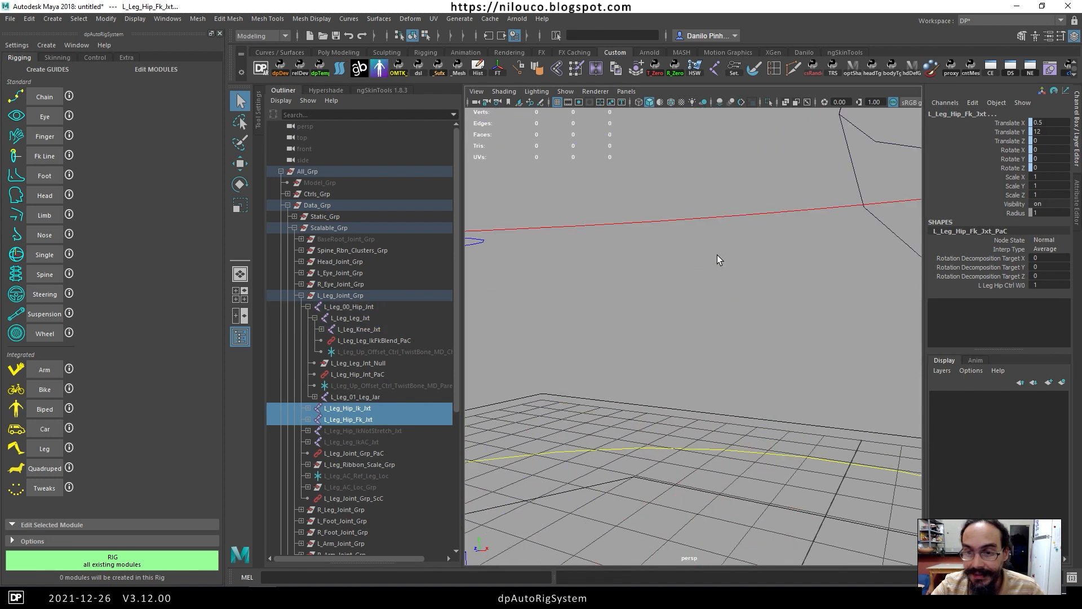
pyautogui.keyDown('alt'); pyautogui.moveTo(717, 257); pyautogui.dragTo(683, 371, button='middle'); pyautogui.keyUp('alt')
pyautogui.scroll(-3, 684, 373)
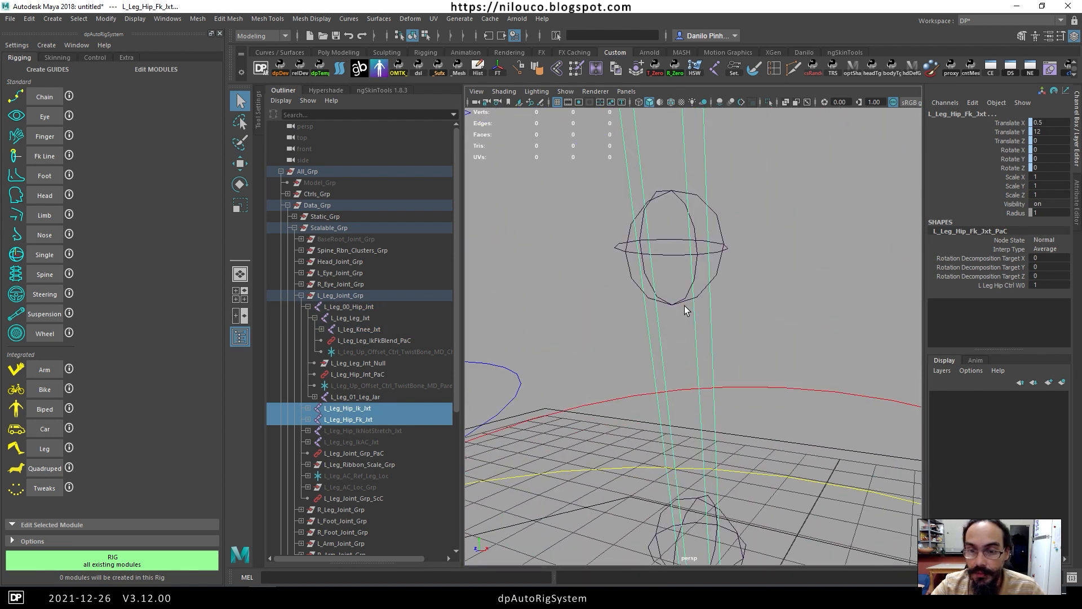
pyautogui.keyDown('alt'); pyautogui.moveTo(685, 308); pyautogui.dragTo(693, 439, button='middle'); pyautogui.keyUp('alt')
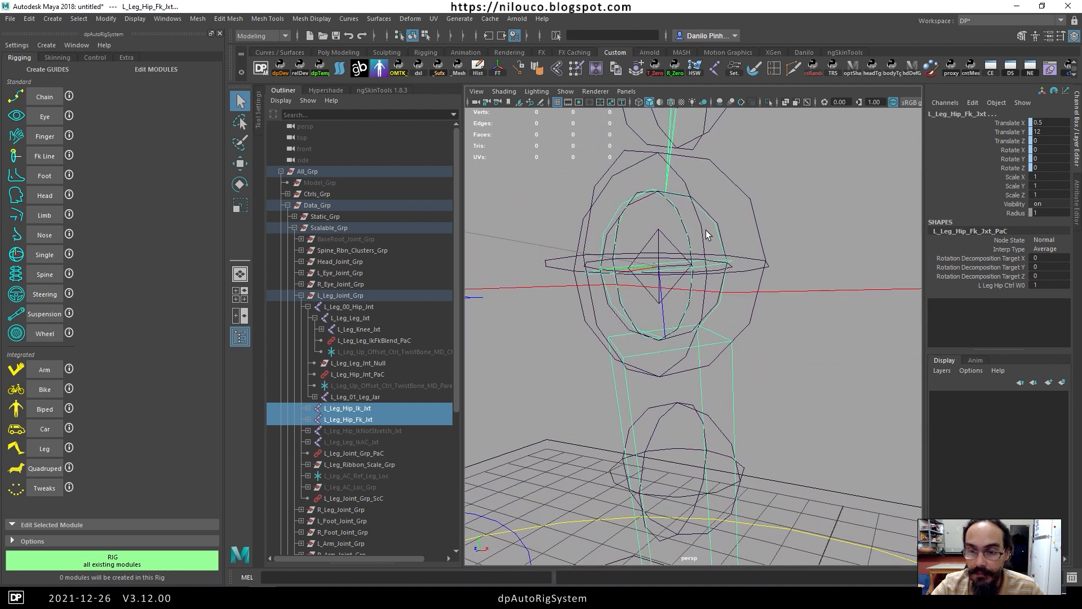
pyautogui.keyDown('alt'); pyautogui.moveTo(735, 274); pyautogui.dragTo(734, 282); pyautogui.keyUp('alt')
pyautogui.scroll(-8, 696, 266)
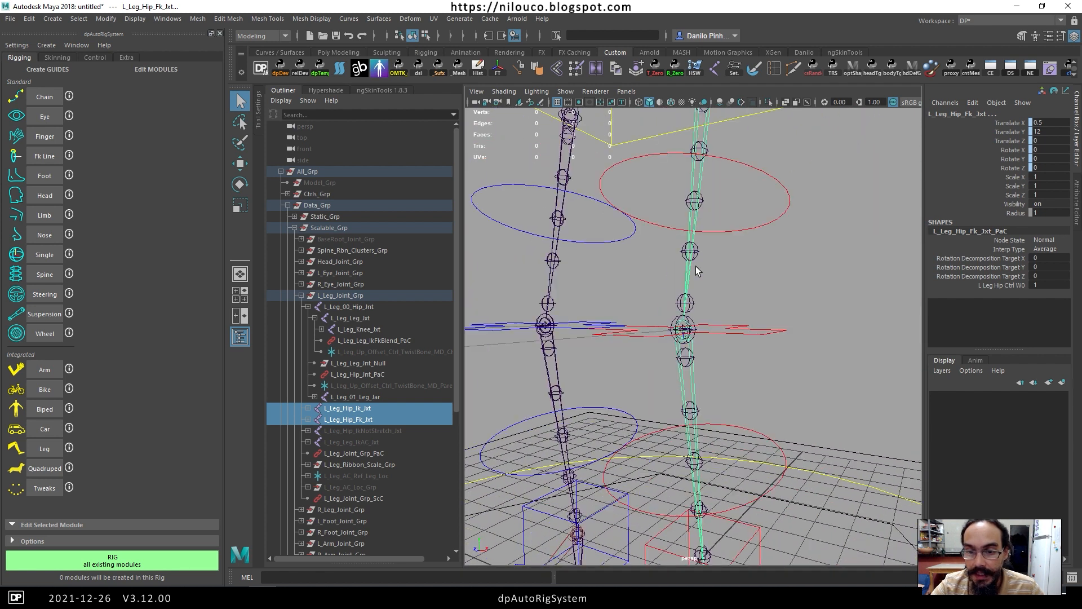
pyautogui.scroll(-6, 707, 311)
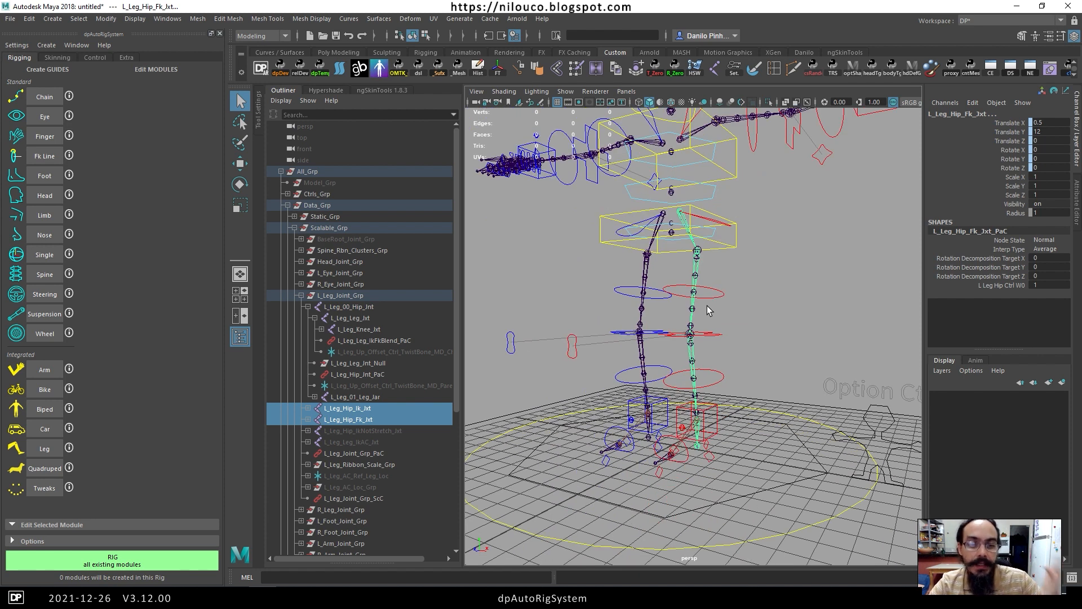
# Select the left elbow's IK pole vector control and examine its placement relative to the arm.
pyautogui.keyDown('alt'); pyautogui.moveTo(721, 294); pyautogui.dragTo(733, 270); pyautogui.keyUp('alt')
pyautogui.click(760, 215)
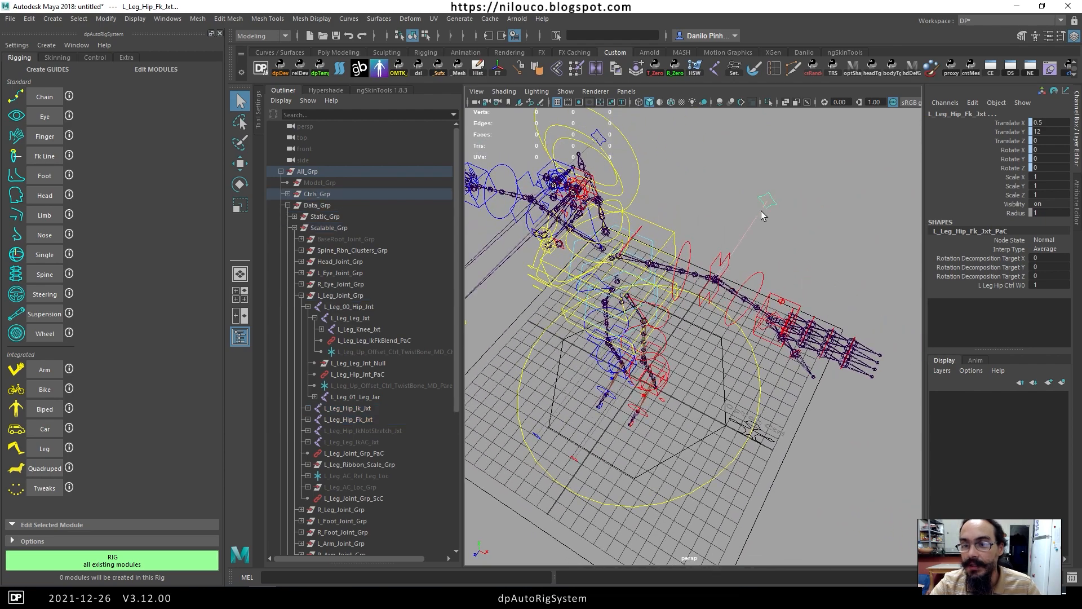
pyautogui.moveTo(760, 214)
pyautogui.keyDown('alt'); pyautogui.mouseDown()
pyautogui.moveTo(749, 251)
pyautogui.moveTo(779, 246)
pyautogui.moveTo(780, 225)
pyautogui.moveTo(766, 225)
pyautogui.mouseUp(); pyautogui.keyUp('alt')
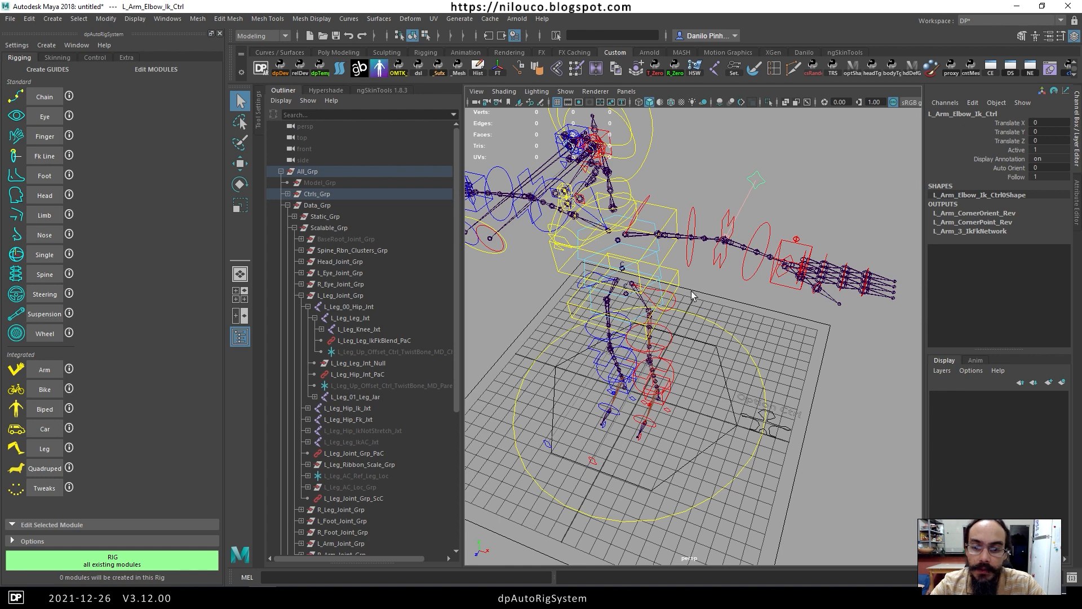
pyautogui.keyDown('alt'); pyautogui.moveTo(713, 330); pyautogui.dragTo(688, 290); pyautogui.keyUp('alt')
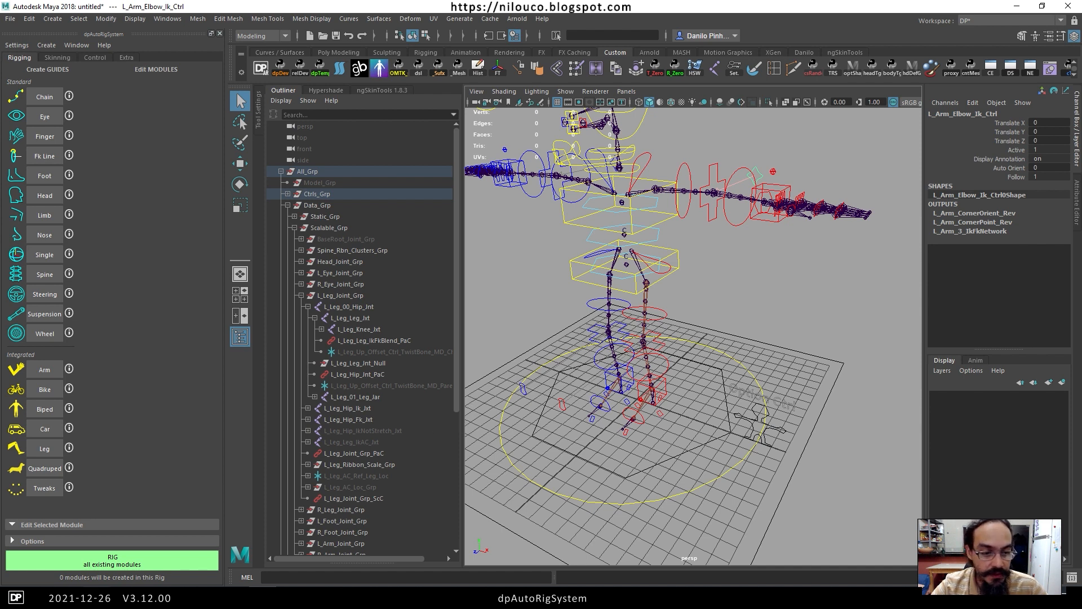
# Return to the Chrome development log and review the "Nose bottom joint label", "Nose side rotate" and "Replace shape keep connected" entries.
pyautogui.click(179, 557)
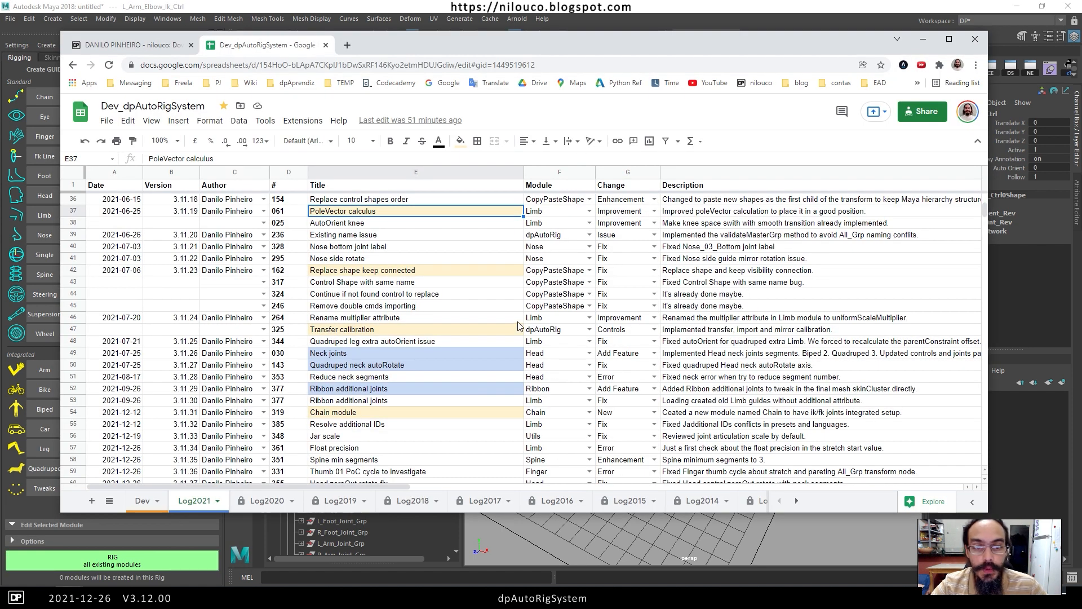
pyautogui.click(376, 246)
pyautogui.click(376, 258)
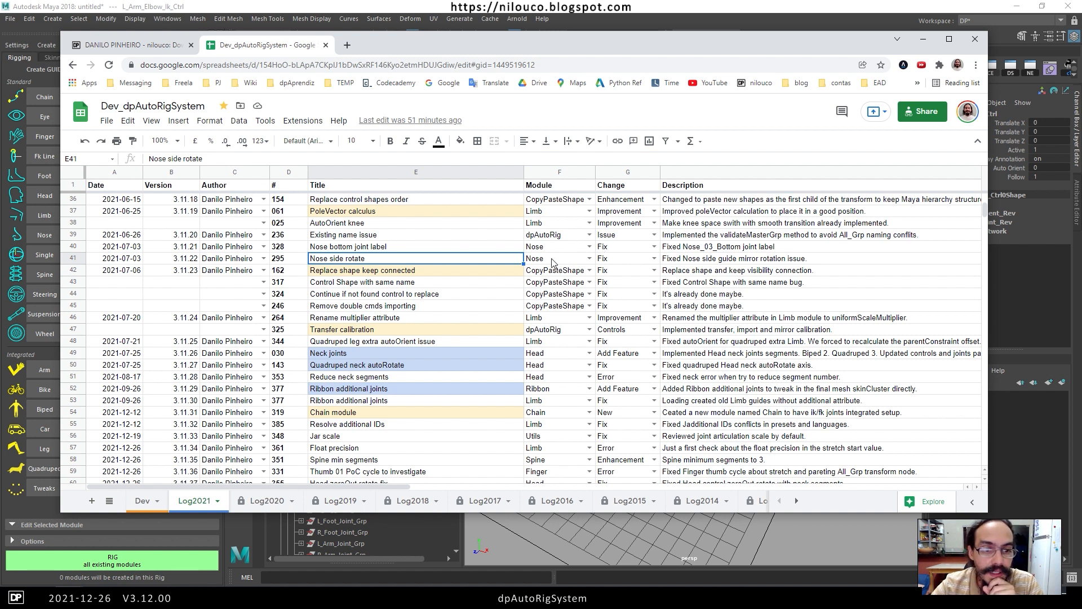
pyautogui.click(346, 273)
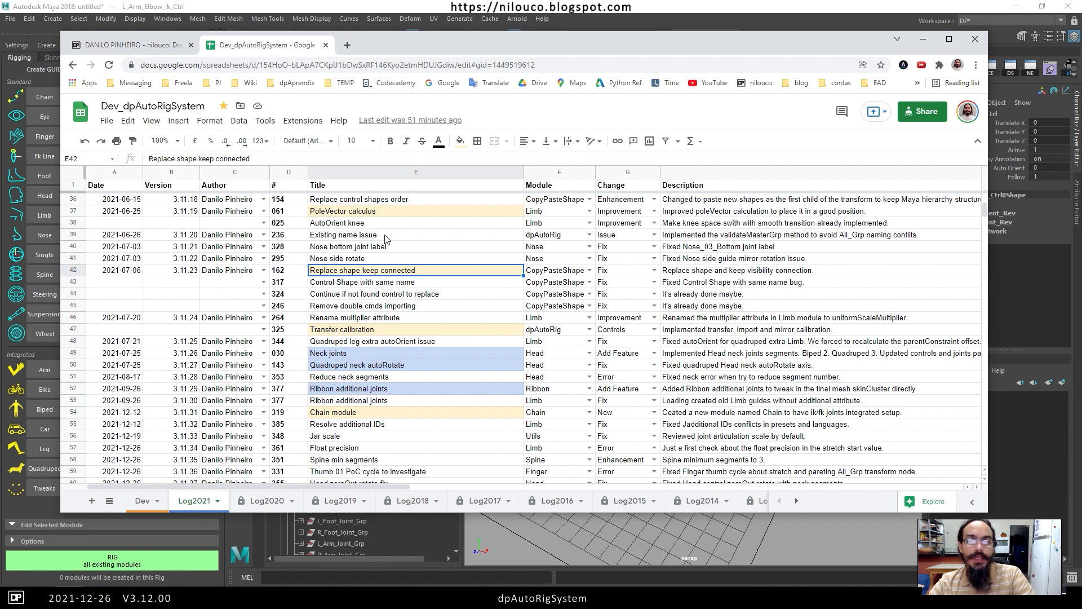
# Return to Maya, open dpAutoRigSystem's CopyPaste Ctrl Shapes tool and examine its Save and Load options.
pyautogui.click(435, 11)
pyautogui.keyDown('alt'); pyautogui.moveTo(643, 245); pyautogui.dragTo(664, 297); pyautogui.keyUp('alt')
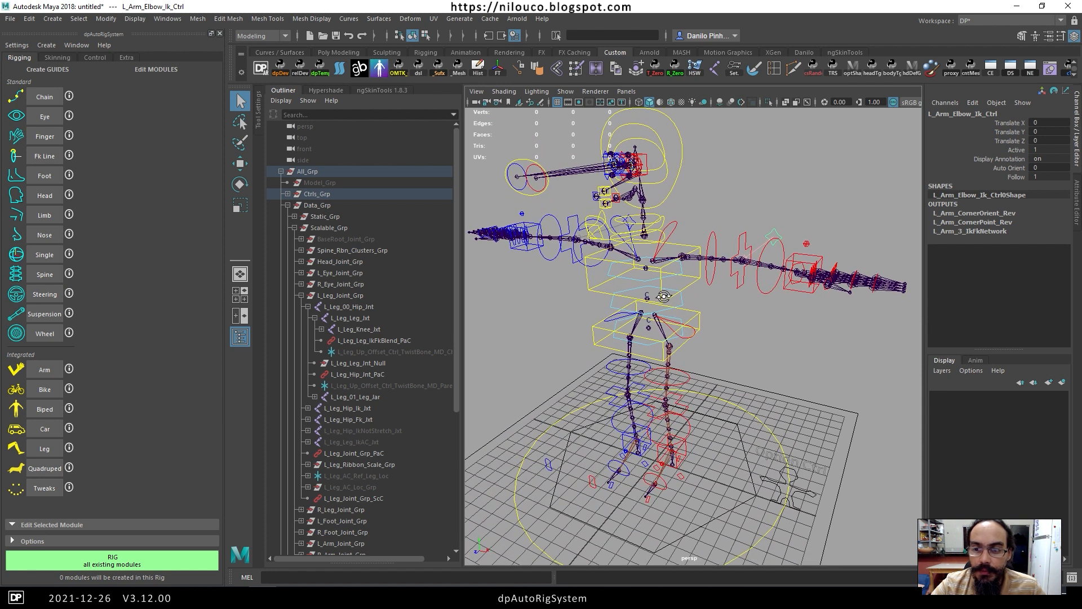
pyautogui.click(125, 57)
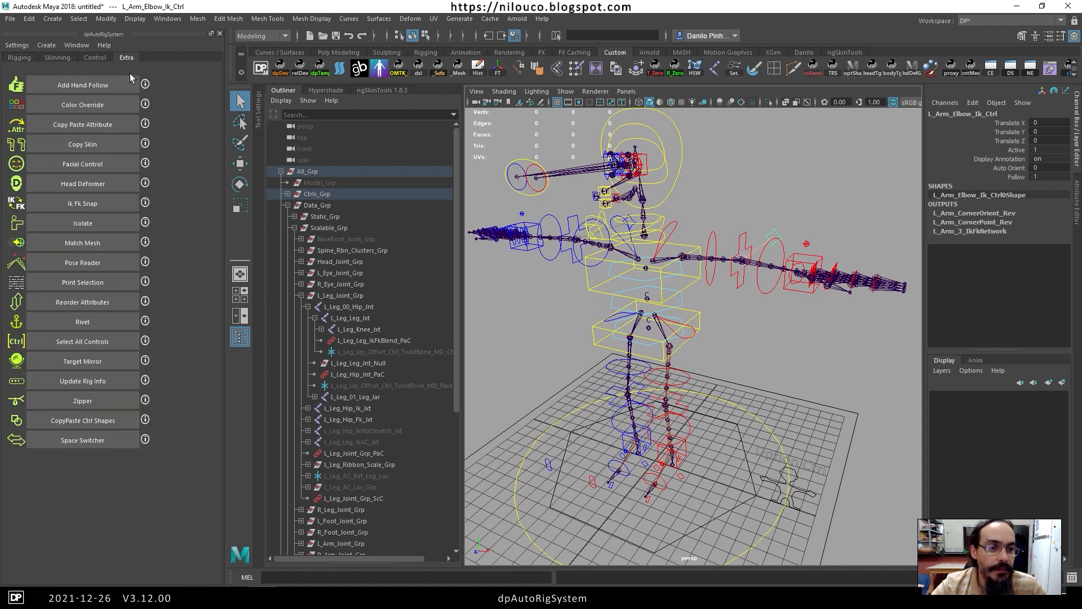
pyautogui.click(68, 421)
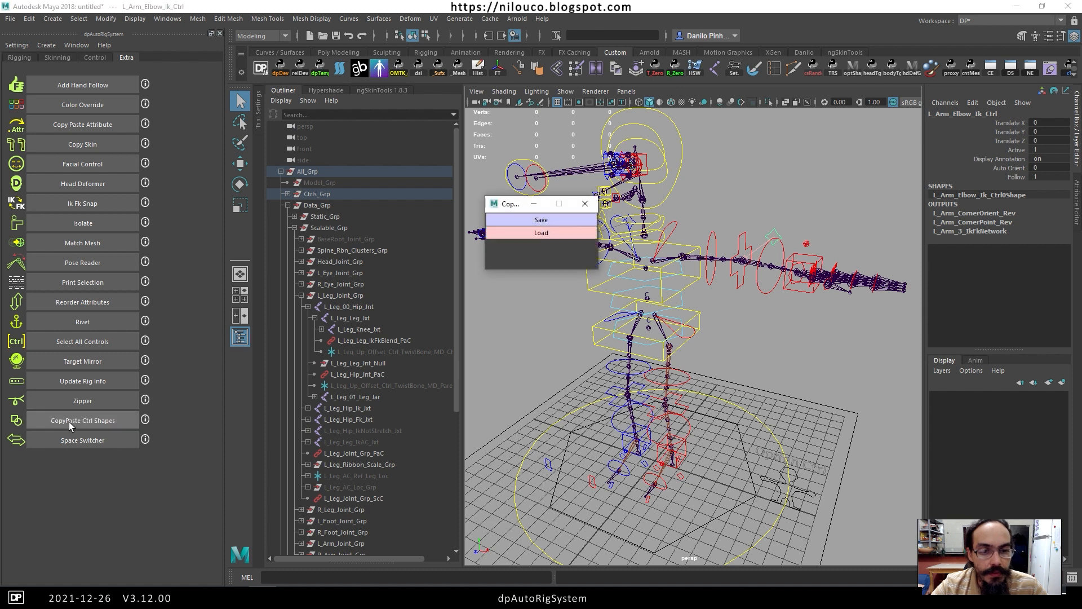
pyautogui.click(533, 224)
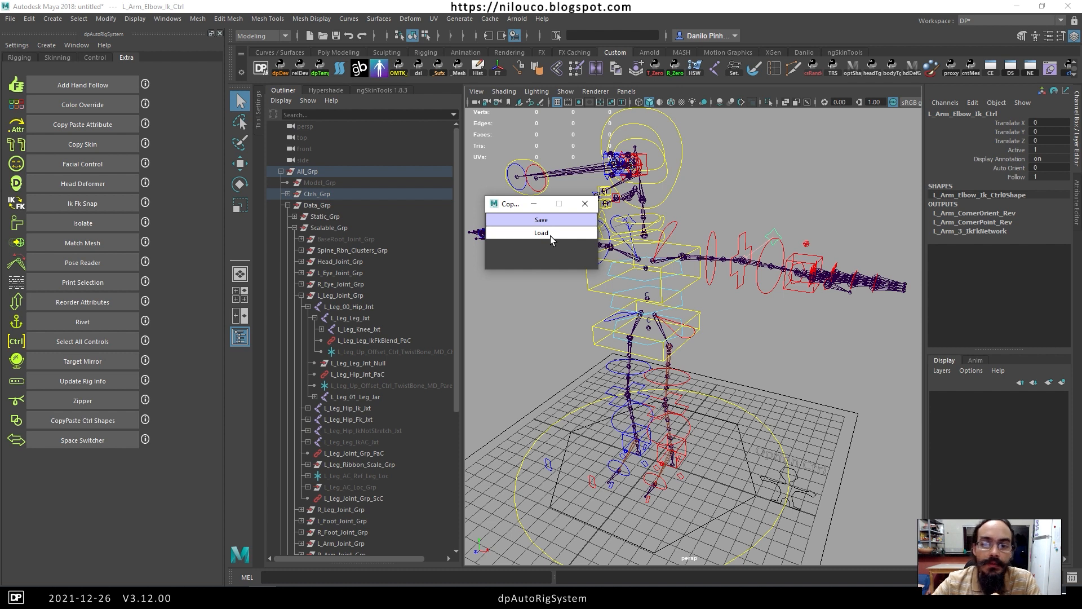
pyautogui.click(553, 233)
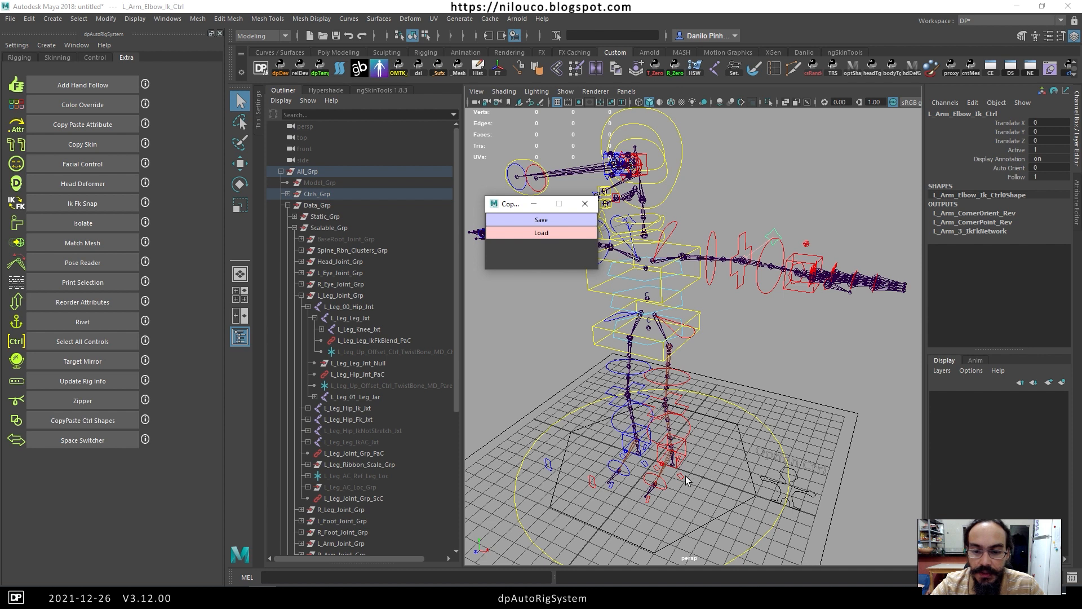
# Test the Show Controls attribute of the left ankle IK control by switching it to 0 and back to 1.
pyautogui.click(682, 448)
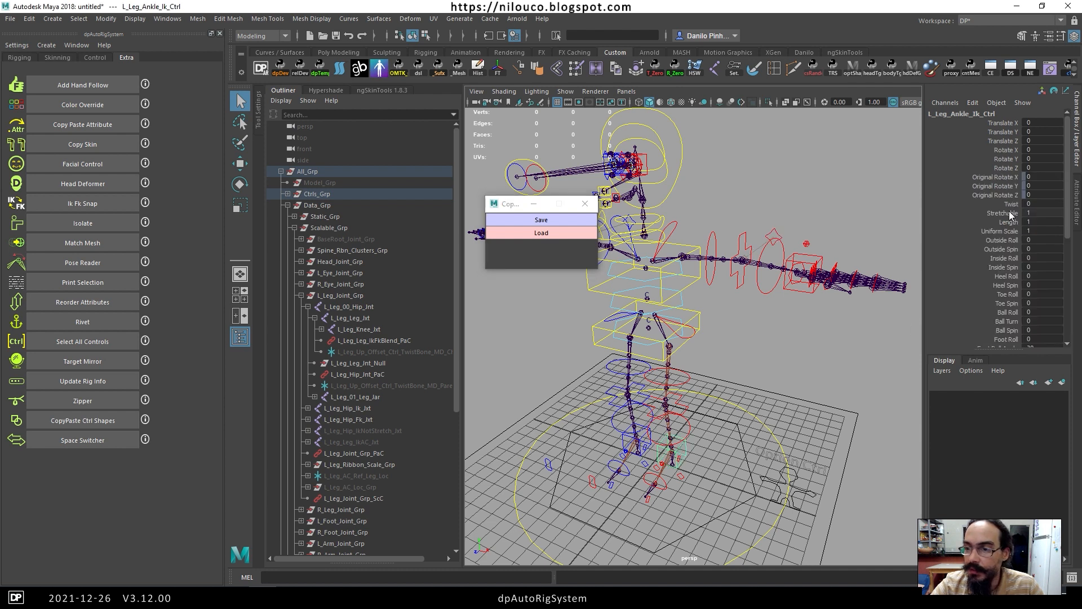
pyautogui.scroll(-3, 1008, 218)
pyautogui.click(997, 274)
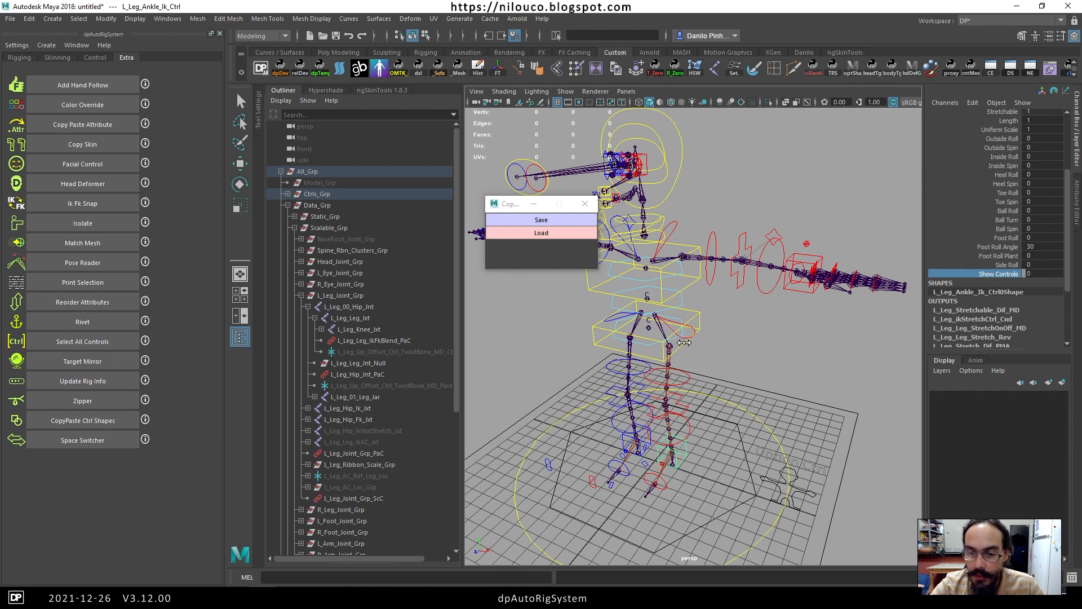
pyautogui.moveTo(685, 490); pyautogui.dragTo(668, 437, button='middle')
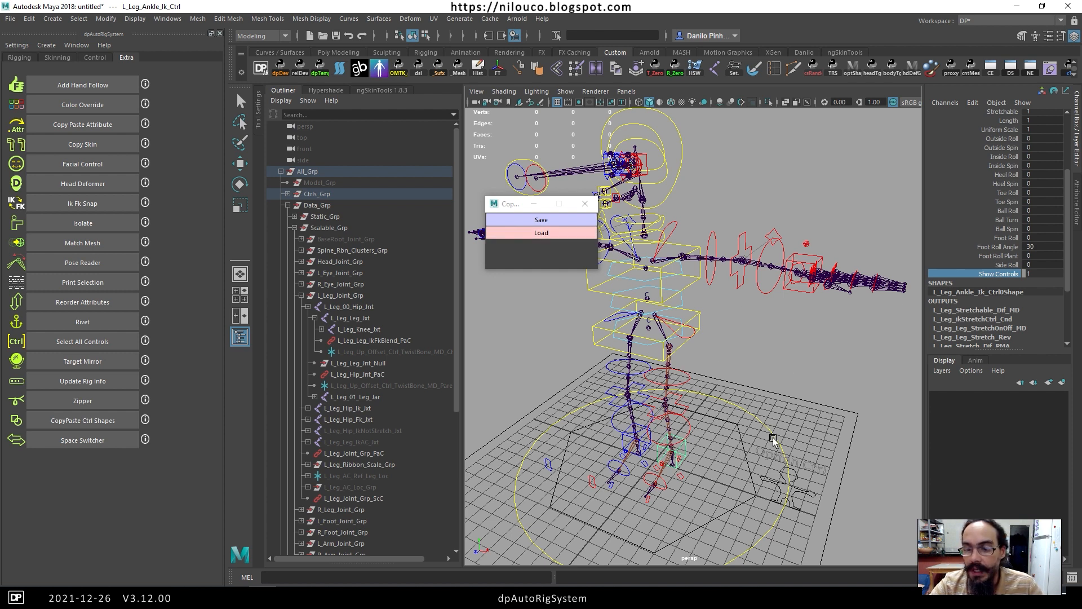
# Test the Spine Fk blend on Option_Ctrl by switching it to 1 and back to 0.
pyautogui.click(783, 480)
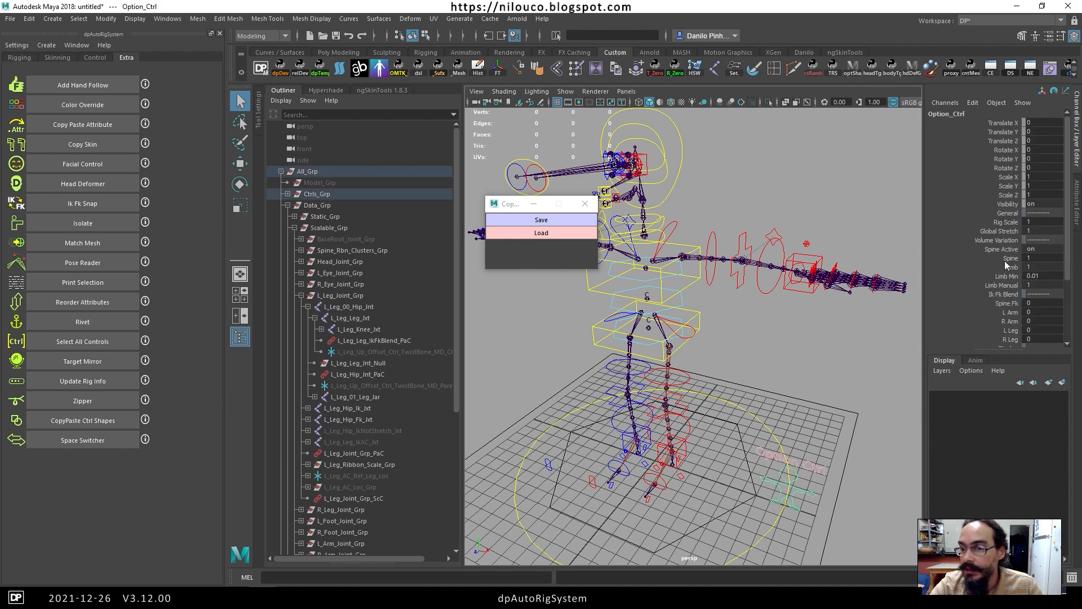
pyautogui.click(1009, 304)
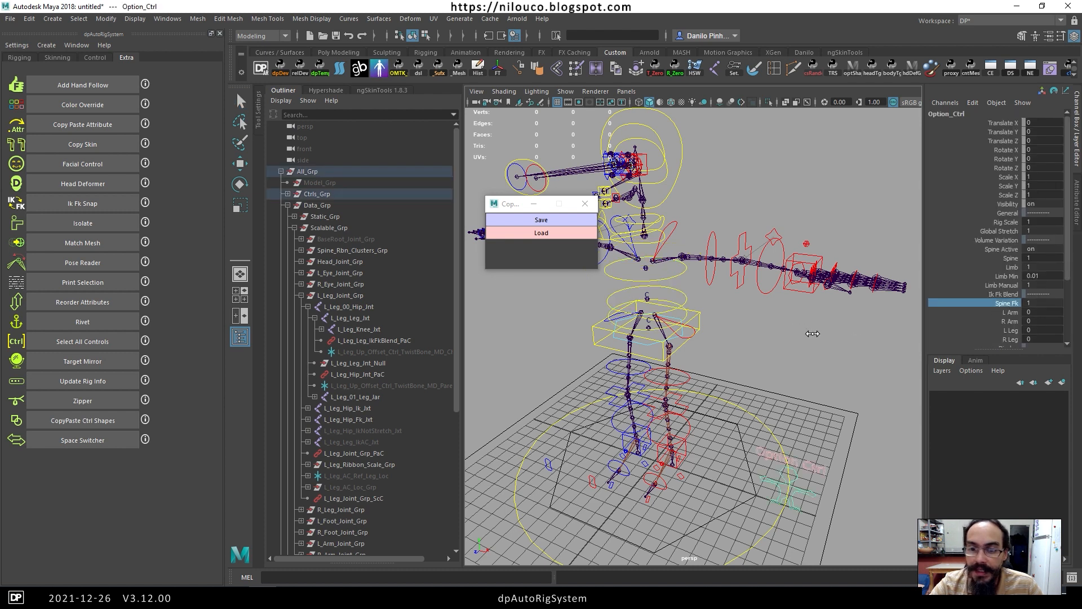
pyautogui.moveTo(797, 326); pyautogui.dragTo(723, 298, button='middle')
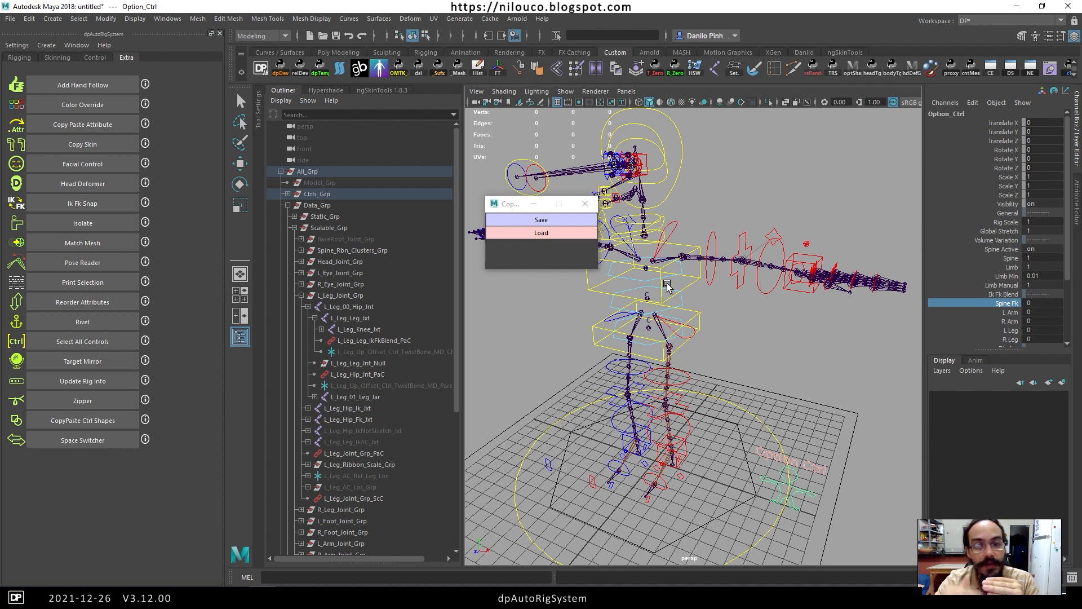
# Close the CopyPaste Ctrl Shapes tool and review the "Transfer calibration" entry in the Chrome development log.
pyautogui.click(584, 203)
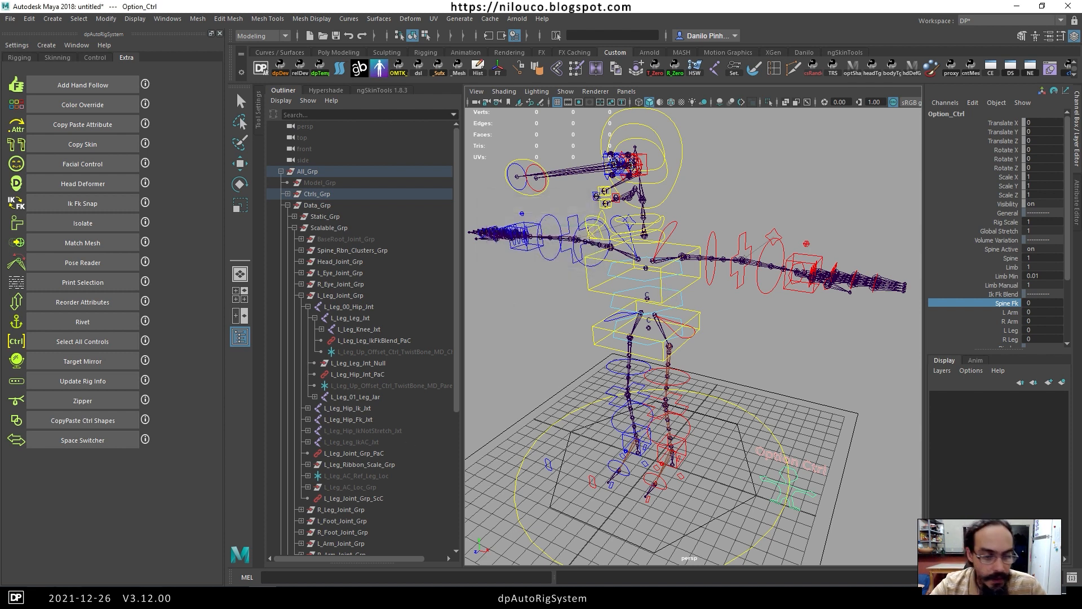
pyautogui.click(152, 532)
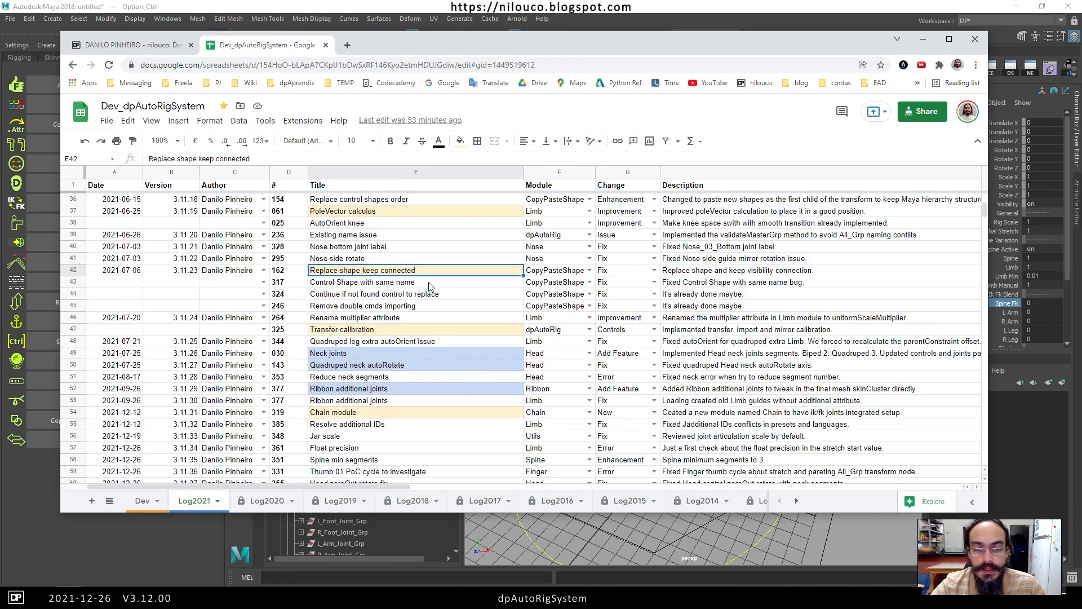
pyautogui.click(408, 331)
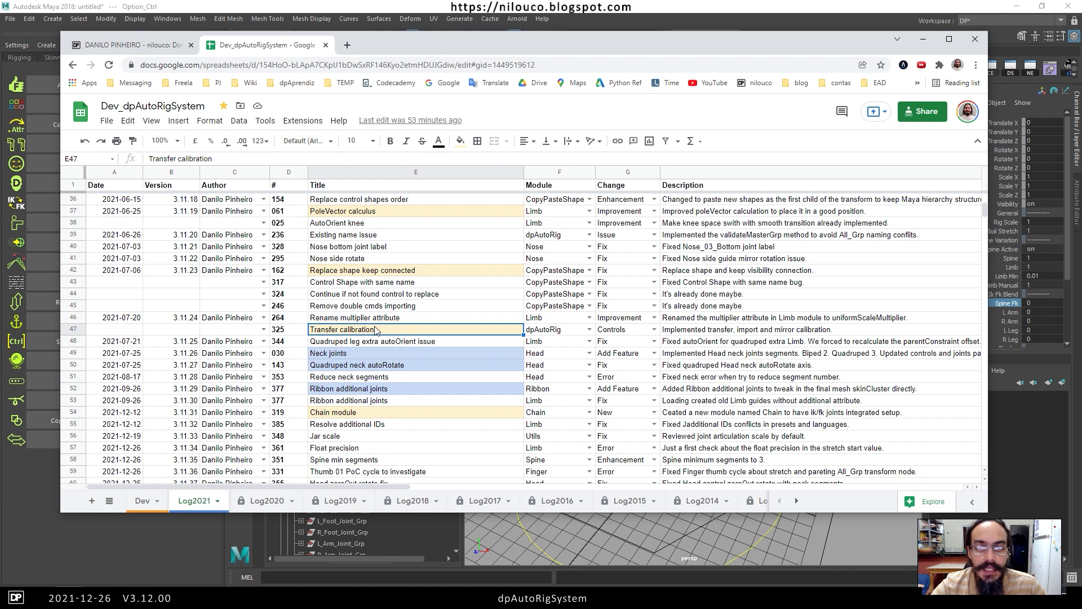
# Switch back to Maya, select Head_Jaw_Ctrl and examine the calibration values among its transform node's extra attributes.
pyautogui.click(324, 5)
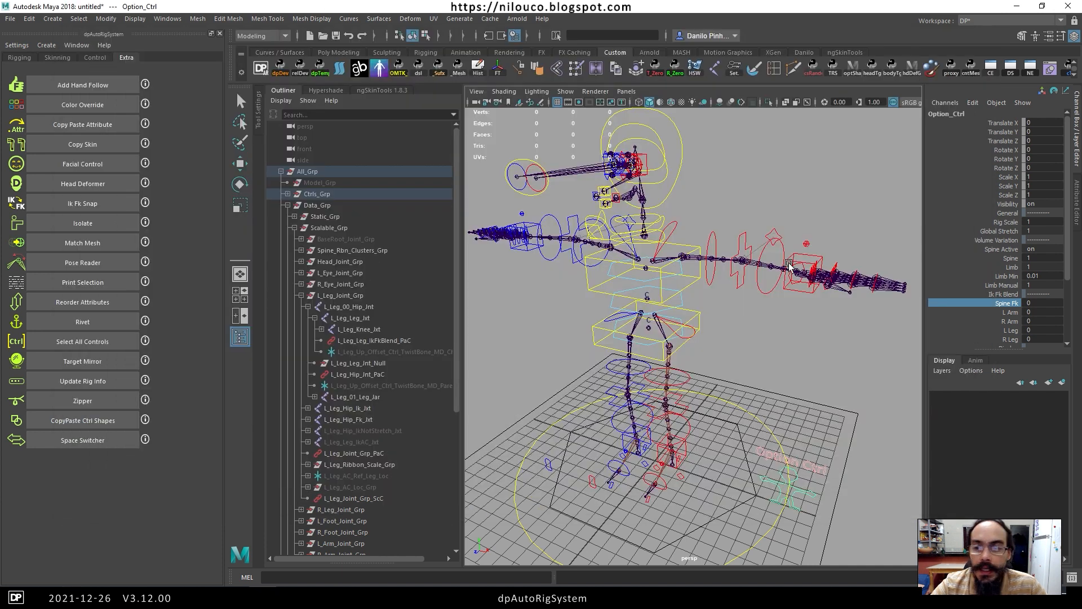
pyautogui.scroll(3, 646, 194)
pyautogui.keyDown('alt'); pyautogui.moveTo(646, 195); pyautogui.dragTo(574, 296); pyautogui.keyUp('alt')
pyautogui.click(555, 263)
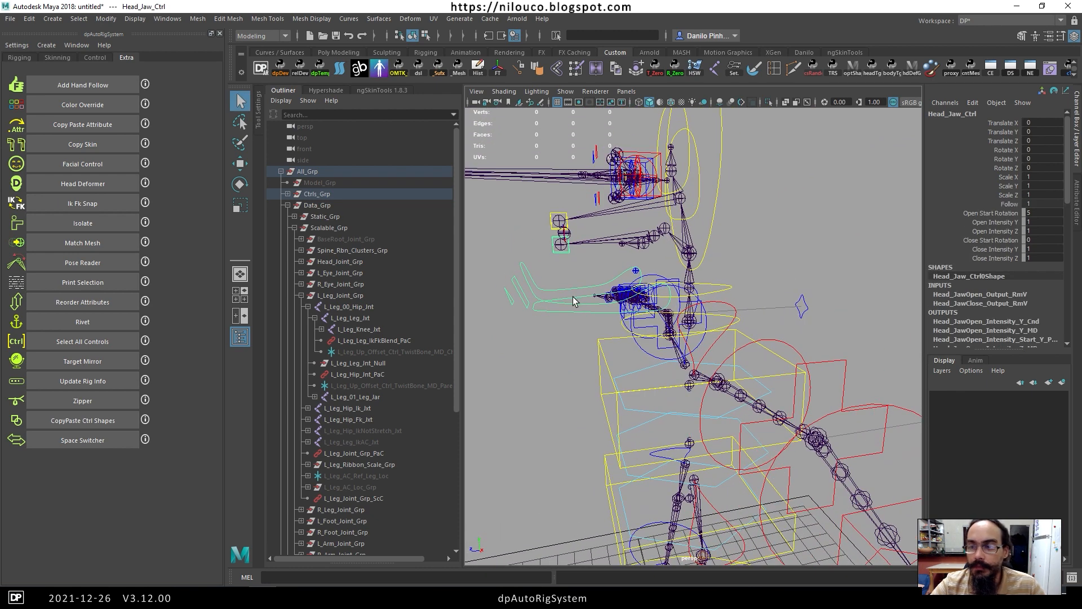
pyautogui.hotkey('ctrl', 'a')
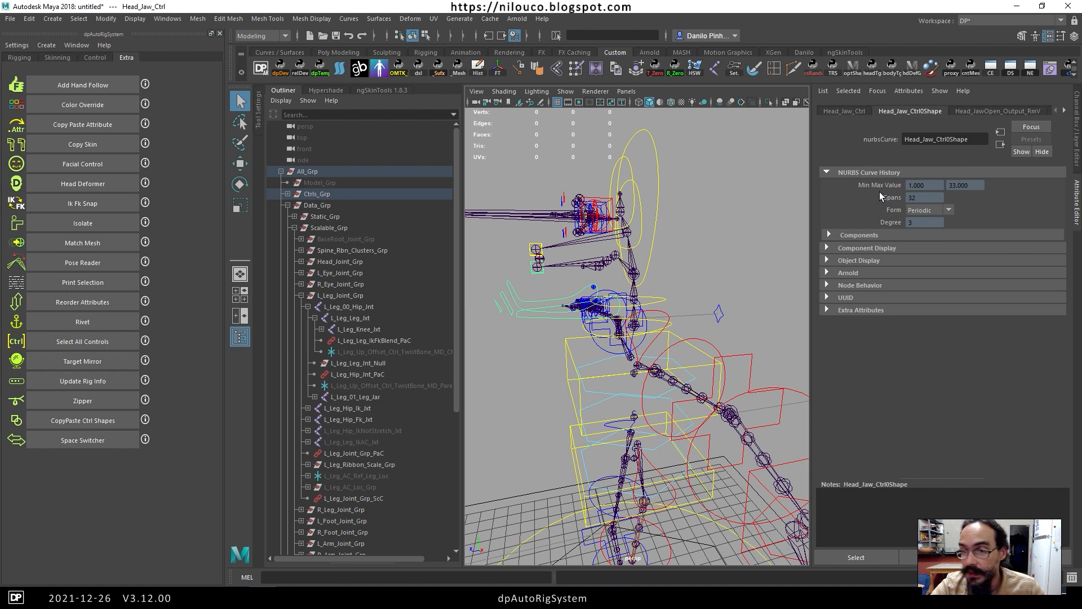
pyautogui.click(851, 111)
pyautogui.click(860, 331)
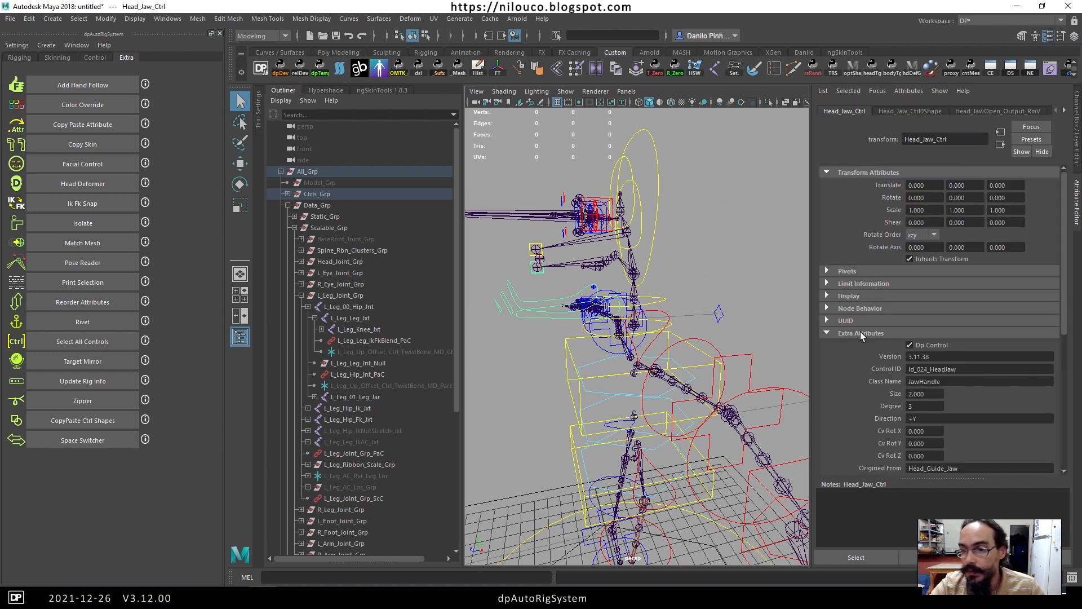
pyautogui.scroll(-5, 860, 332)
pyautogui.scroll(-2, 860, 332)
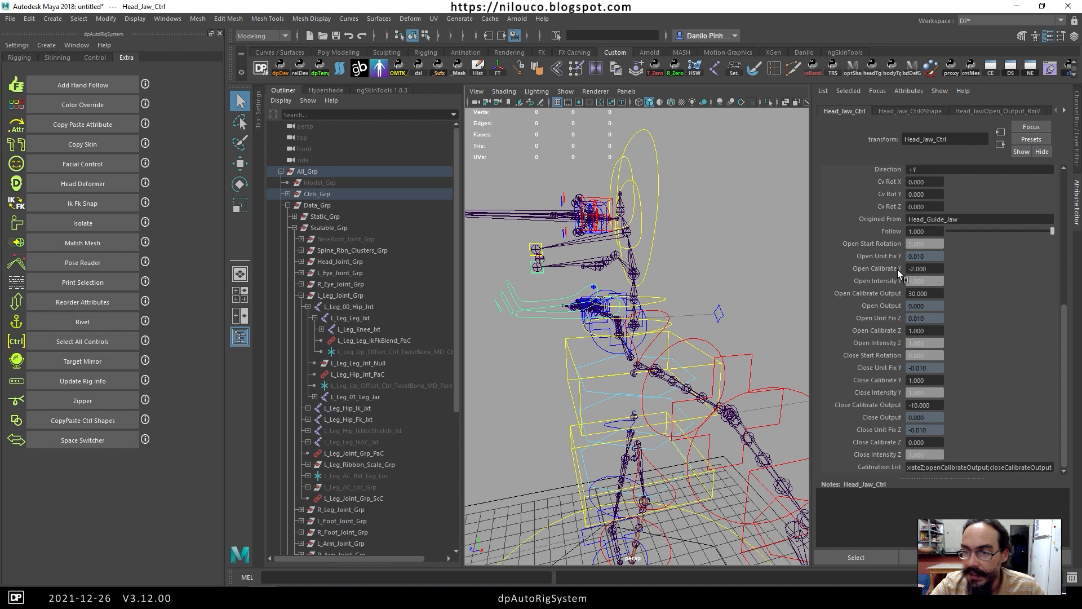
# Rotate the jaw control open and set its Open Calibrate Y to -18.1.
pyautogui.press('e')
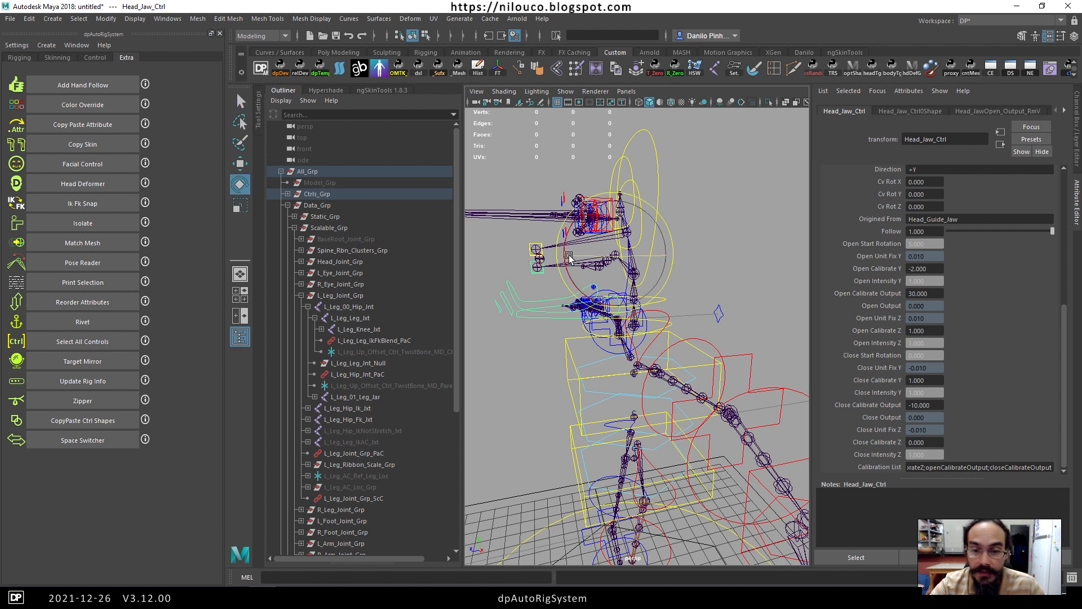
pyautogui.moveTo(568, 237); pyautogui.dragTo(561, 271)
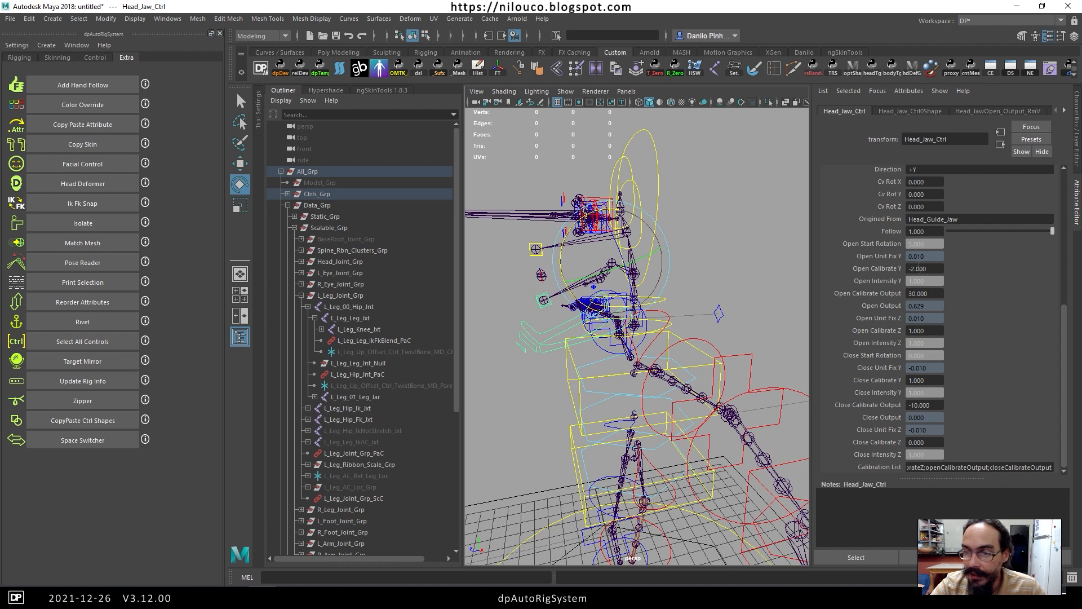
pyautogui.keyDown('ctrl'); pyautogui.moveTo(918, 265); pyautogui.dragTo(827, 229); pyautogui.keyUp('ctrl')
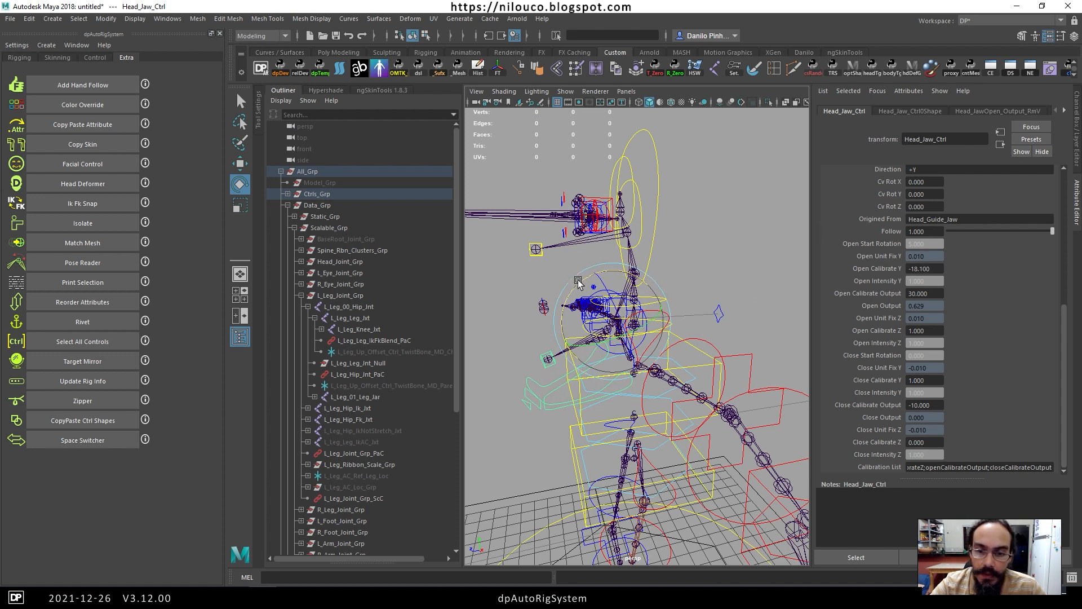
# Try rotating the jaw control with the new calibration and undo that test rotation.
pyautogui.moveTo(579, 279); pyautogui.dragTo(564, 241)
pyautogui.hotkey('ctrl', 'z')
pyautogui.hotkey('ctrl', 'z')
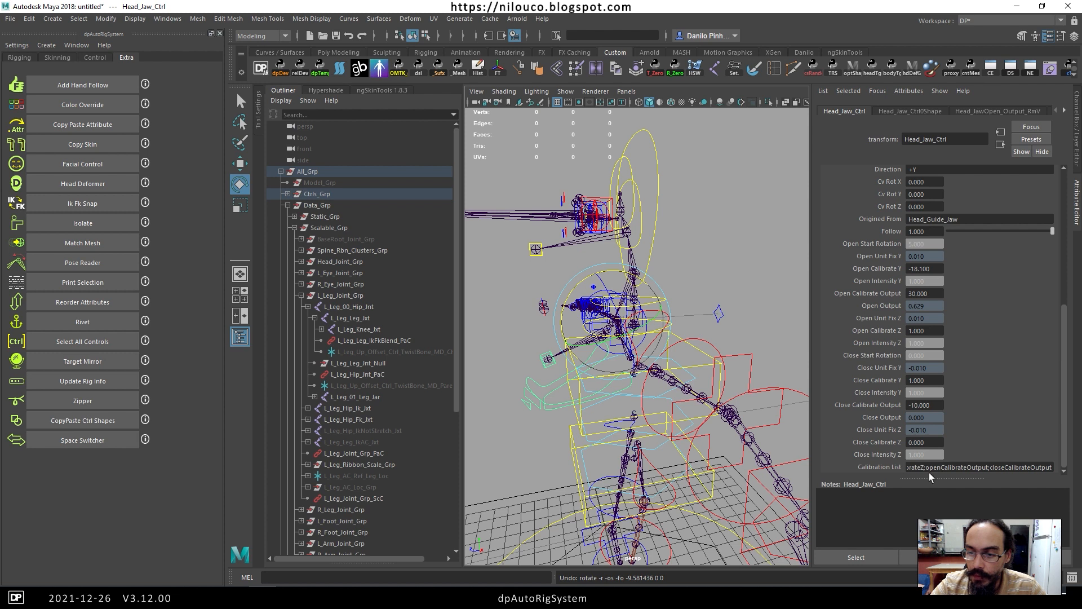
# Examine the attribute names stored in Head_Jaw_Ctrl's Calibration List.
pyautogui.moveTo(926, 467); pyautogui.dragTo(876, 463)
pyautogui.click(1025, 468)
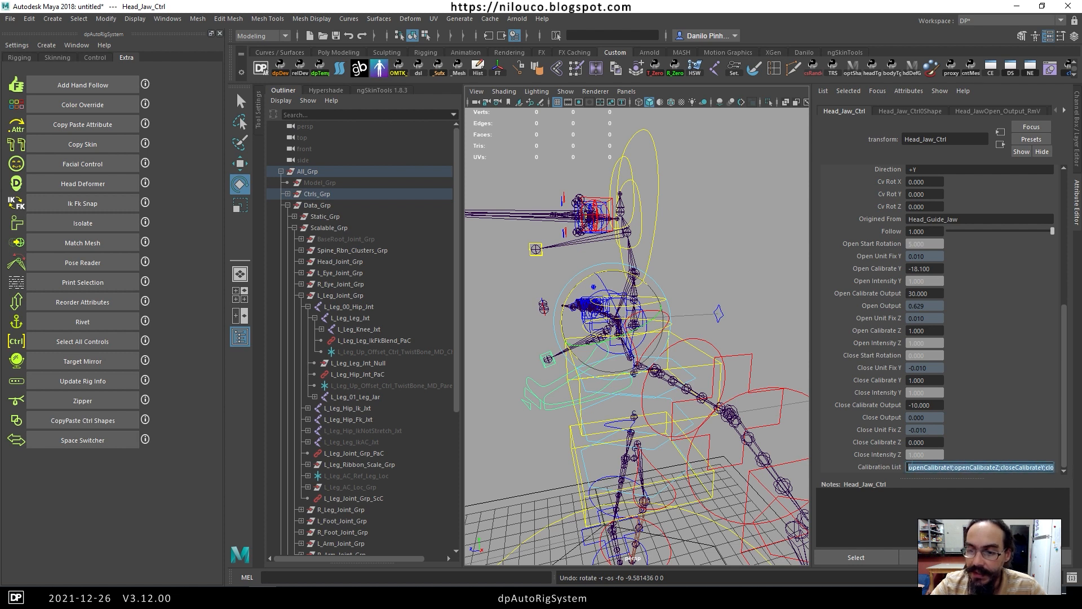
pyautogui.click(915, 467)
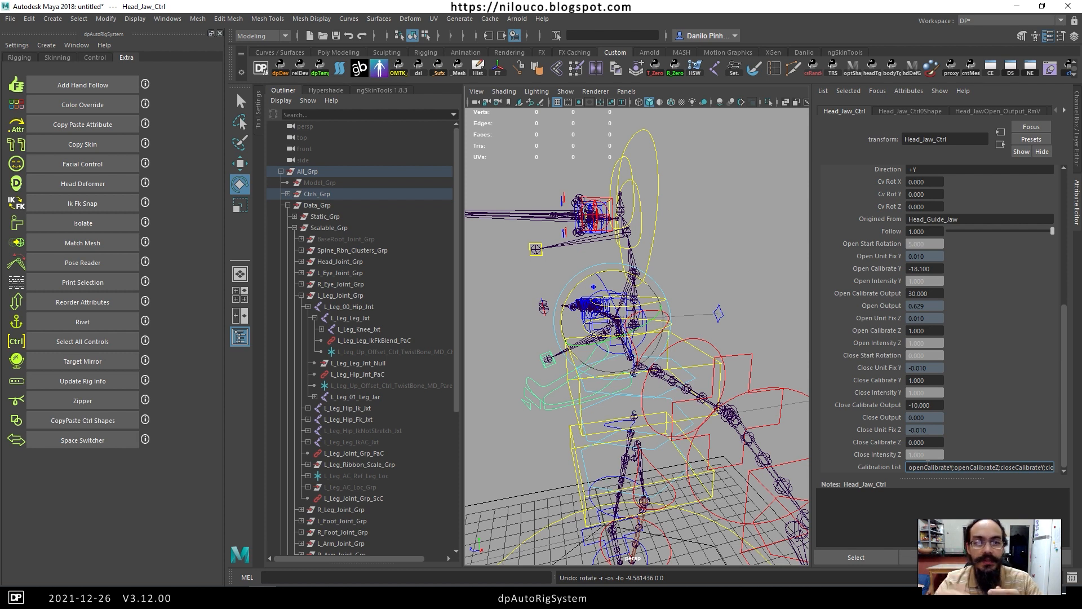
# Collapse dpAutoRigSystem's control creation and editing sections to show the Calibration tools, and view the Import Calibration dialog without importing.
pyautogui.click(93, 58)
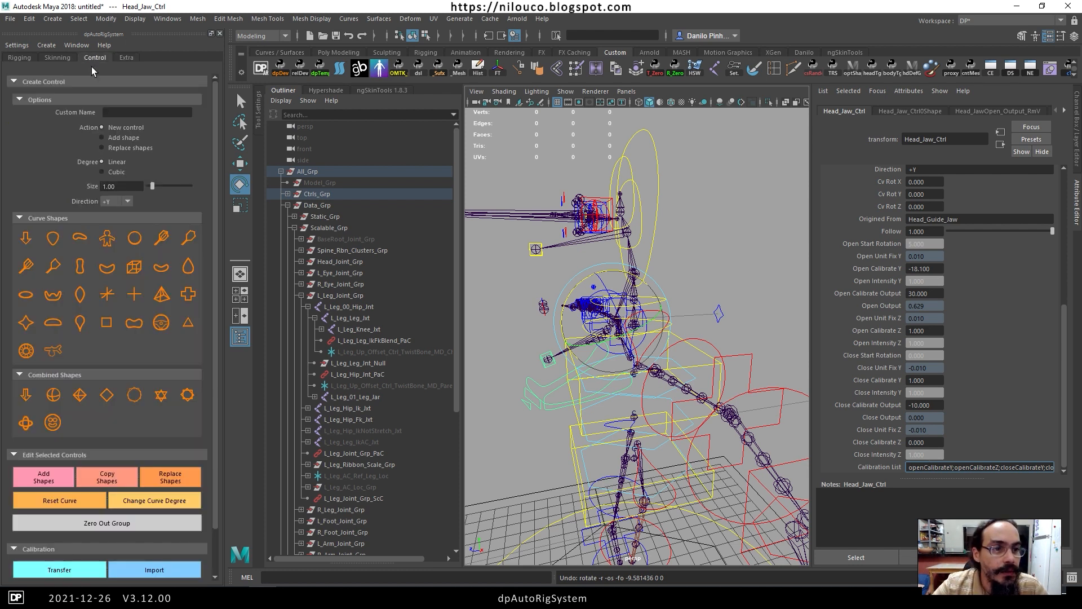
pyautogui.click(52, 101)
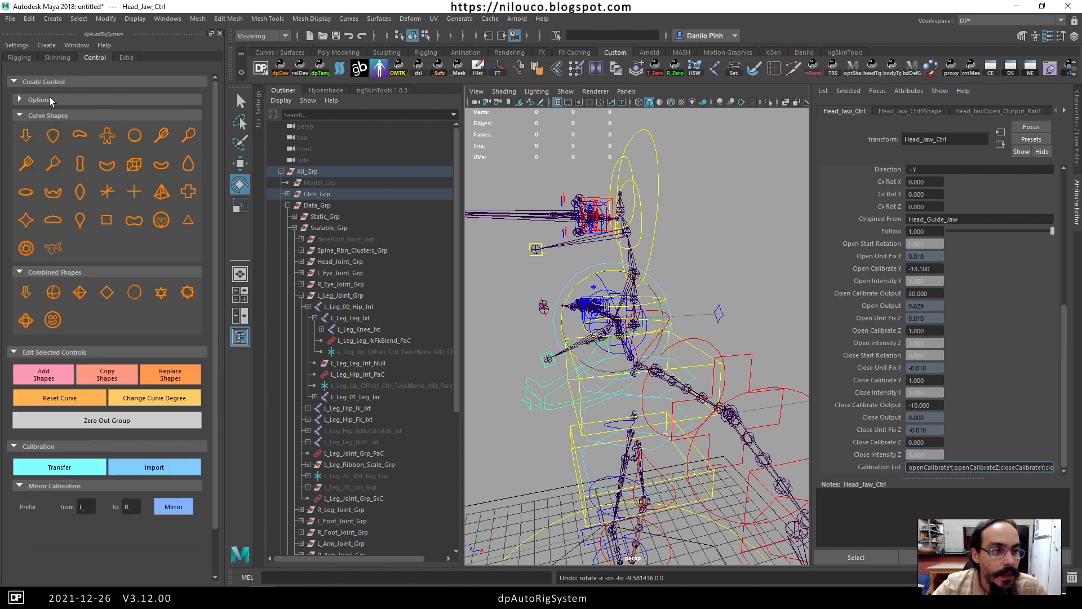
pyautogui.click(49, 82)
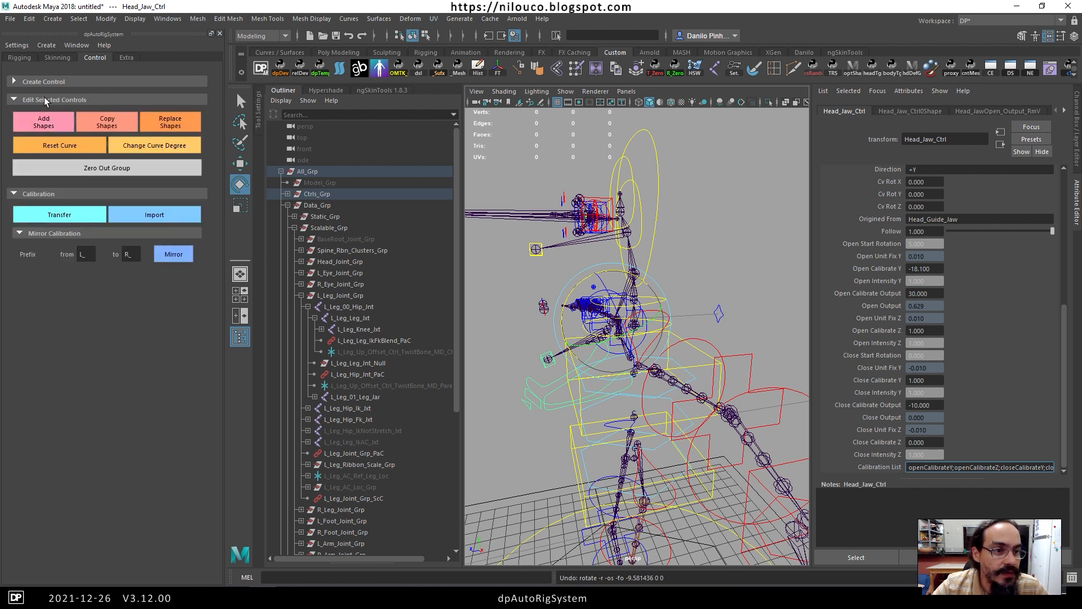
pyautogui.click(44, 99)
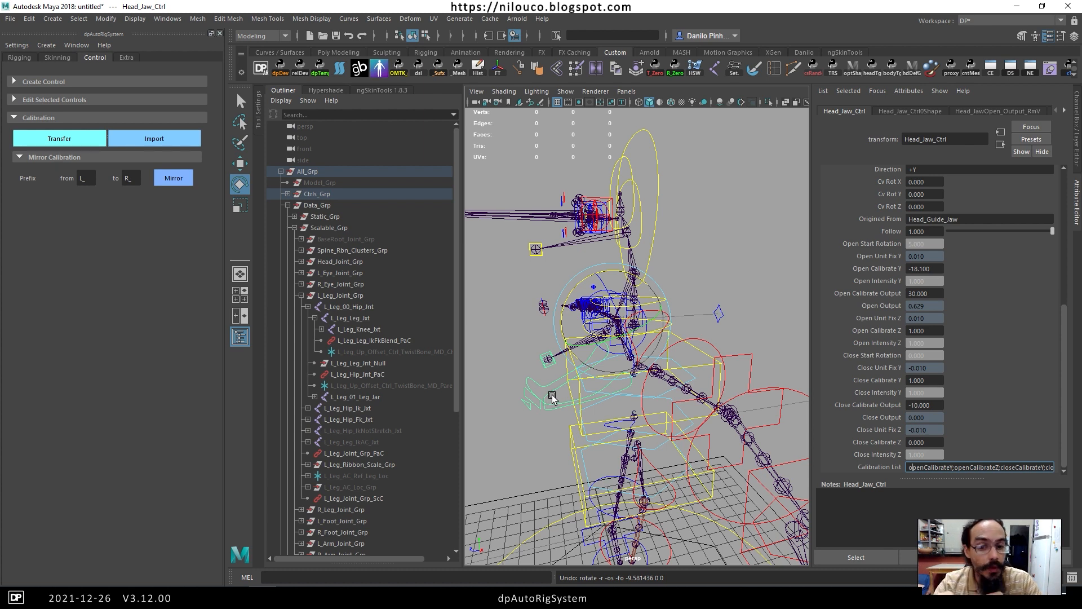
pyautogui.click(172, 140)
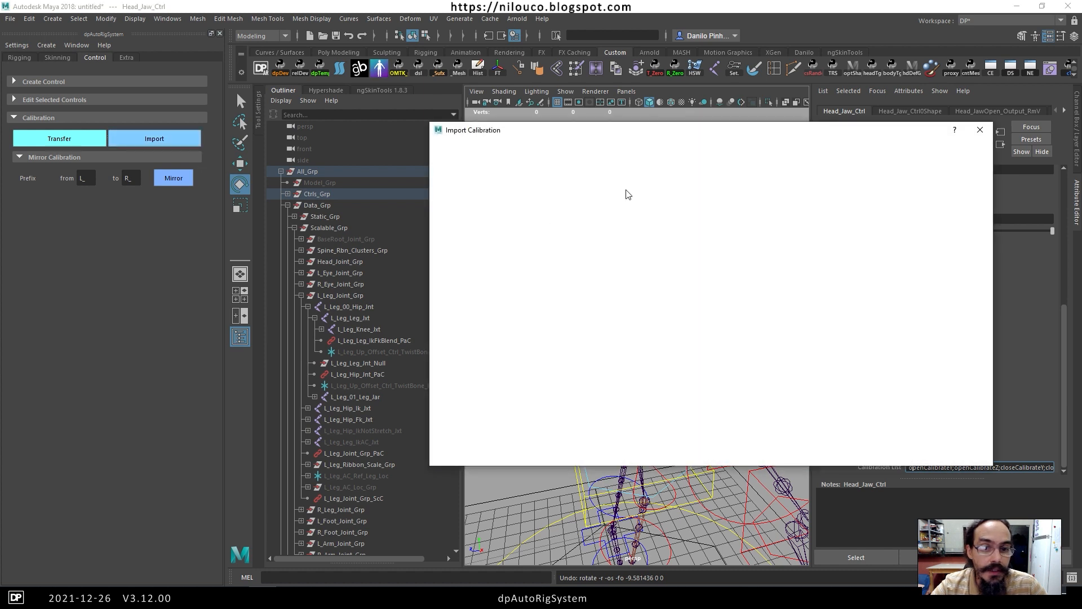
pyautogui.click(981, 130)
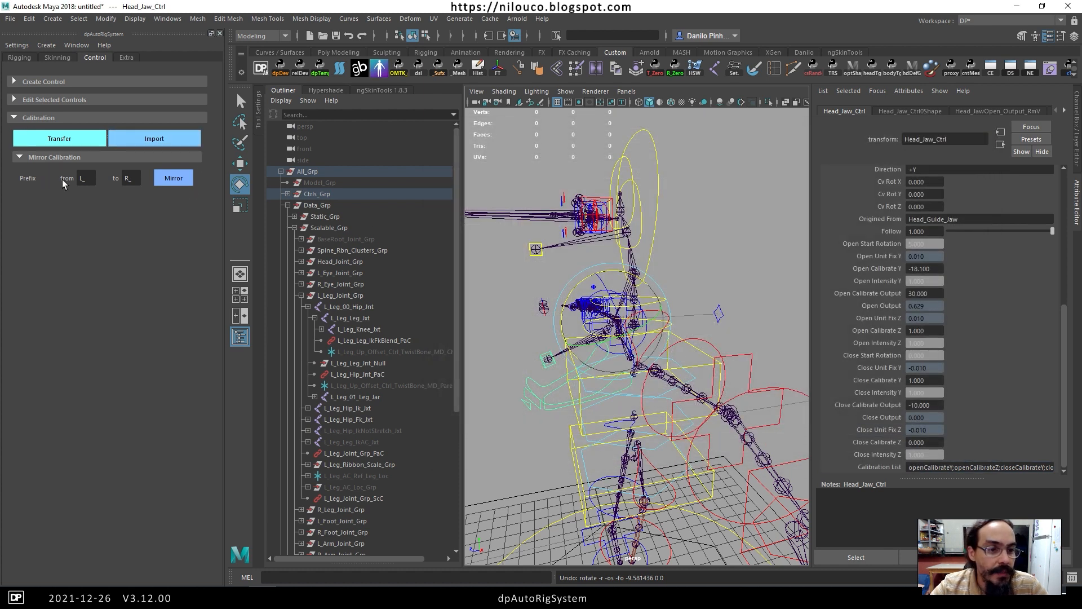
# Select the left upper eyelid control, undo a test move of it, and examine its Calibration List.
pyautogui.keyDown('alt'); pyautogui.moveTo(574, 237); pyautogui.dragTo(702, 257); pyautogui.keyUp('alt')
pyautogui.scroll(3, 710, 226)
pyautogui.keyDown('alt'); pyautogui.moveTo(747, 211); pyautogui.dragTo(620, 287, button='middle'); pyautogui.keyUp('alt')
pyautogui.keyDown('alt'); pyautogui.moveTo(620, 287); pyautogui.dragTo(649, 261); pyautogui.keyUp('alt')
pyautogui.click(608, 231)
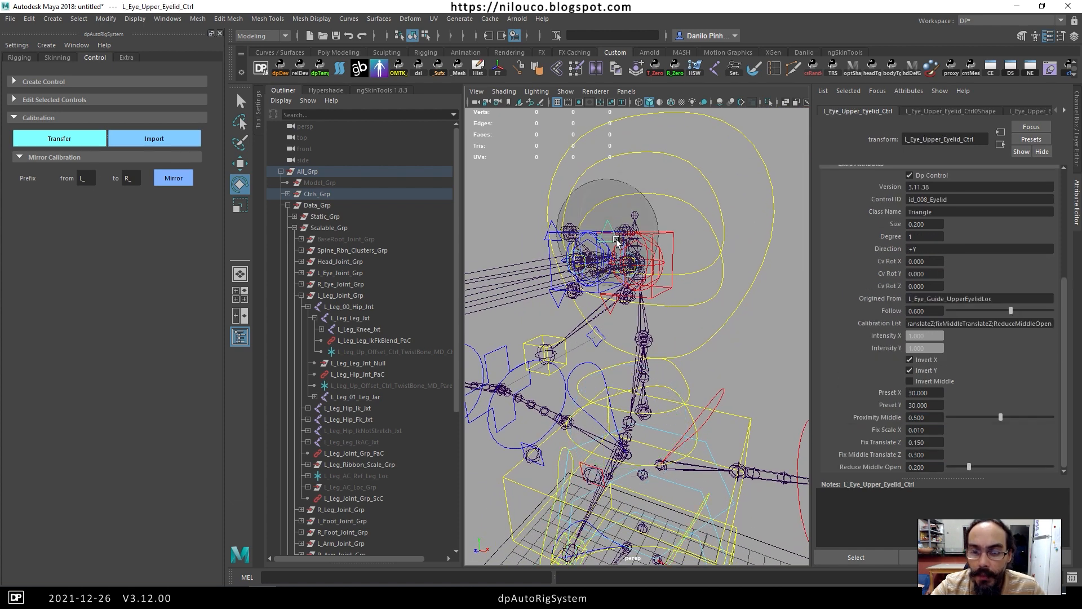
pyautogui.press('w')
pyautogui.moveTo(607, 236); pyautogui.dragTo(619, 248)
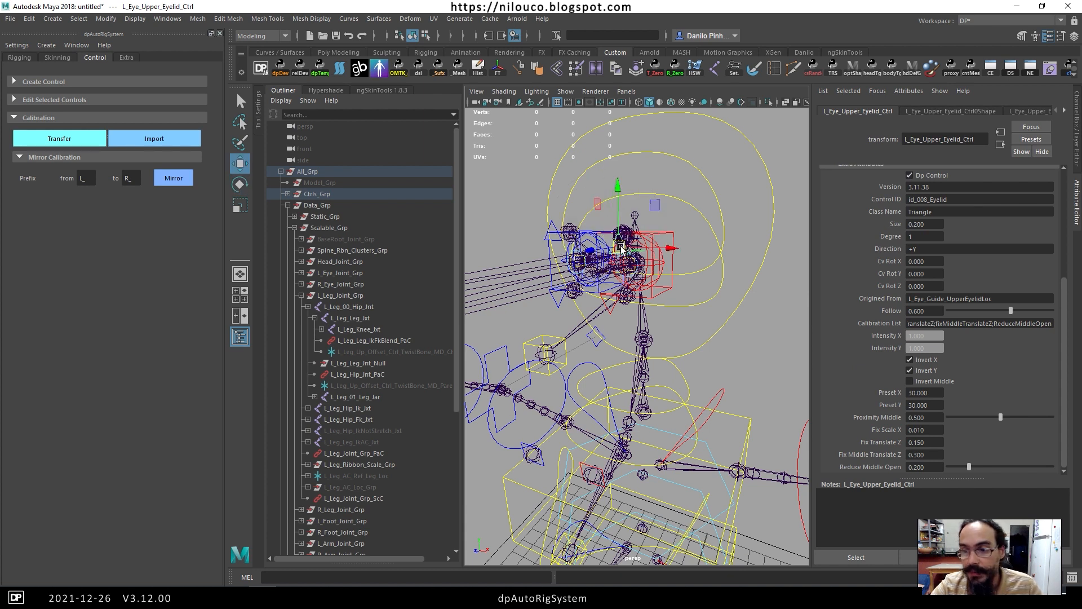
pyautogui.hotkey('ctrl', 'z')
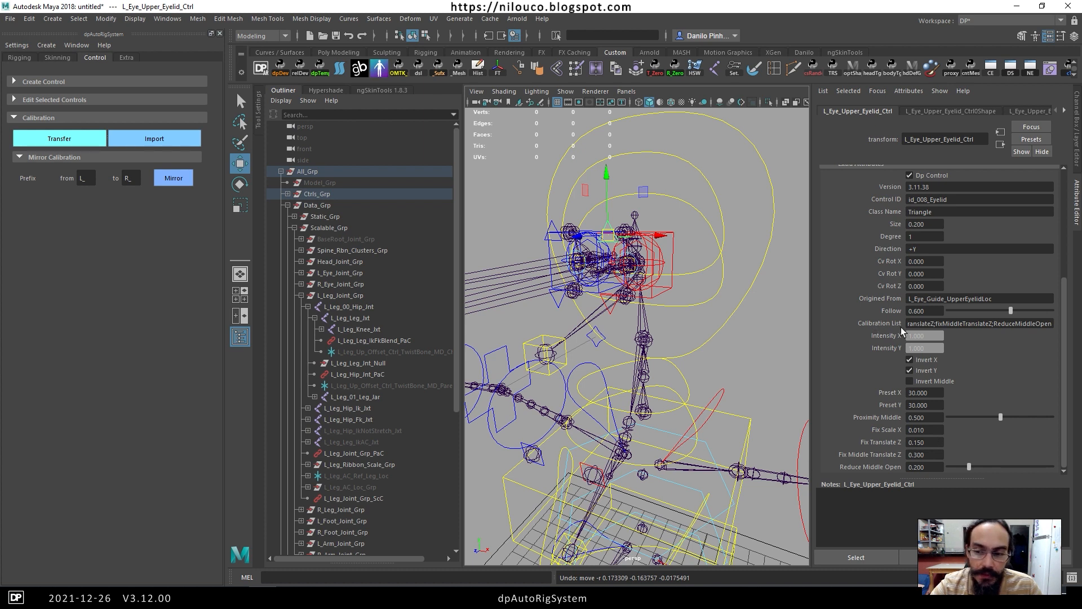
pyautogui.moveTo(919, 325); pyautogui.dragTo(898, 329)
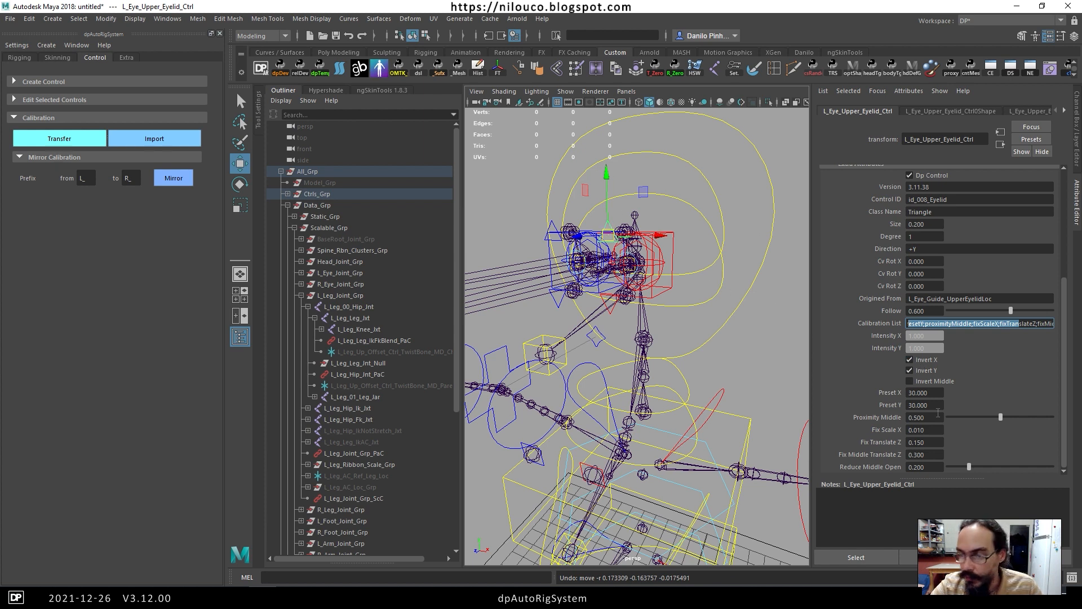
# Set Preset X and Preset Y of the left upper eyelid control to 100.
pyautogui.click(935, 395)
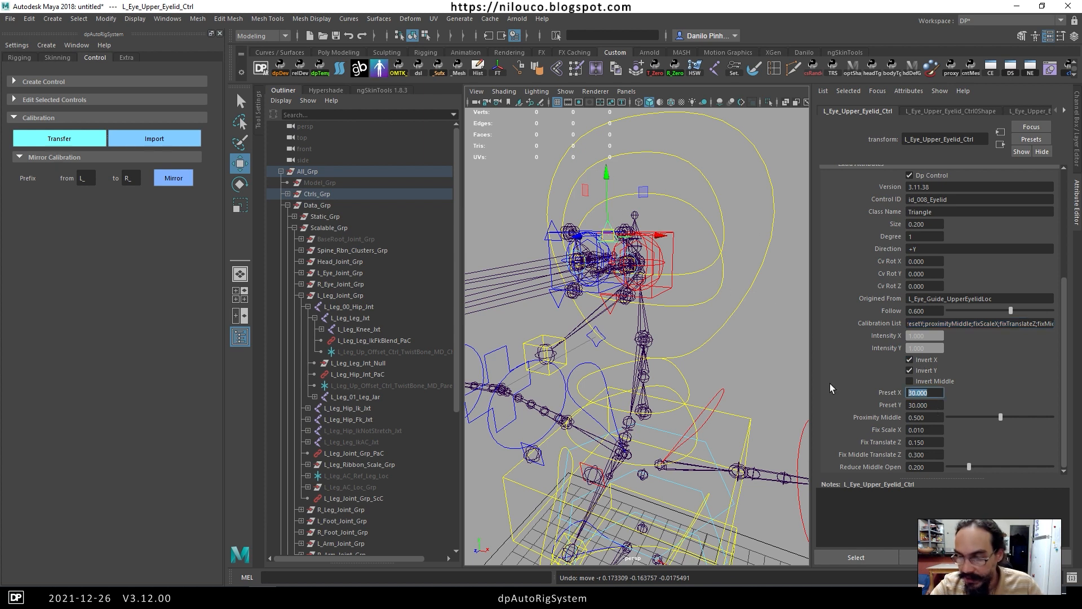
pyautogui.write('100')
pyautogui.press('Tab')
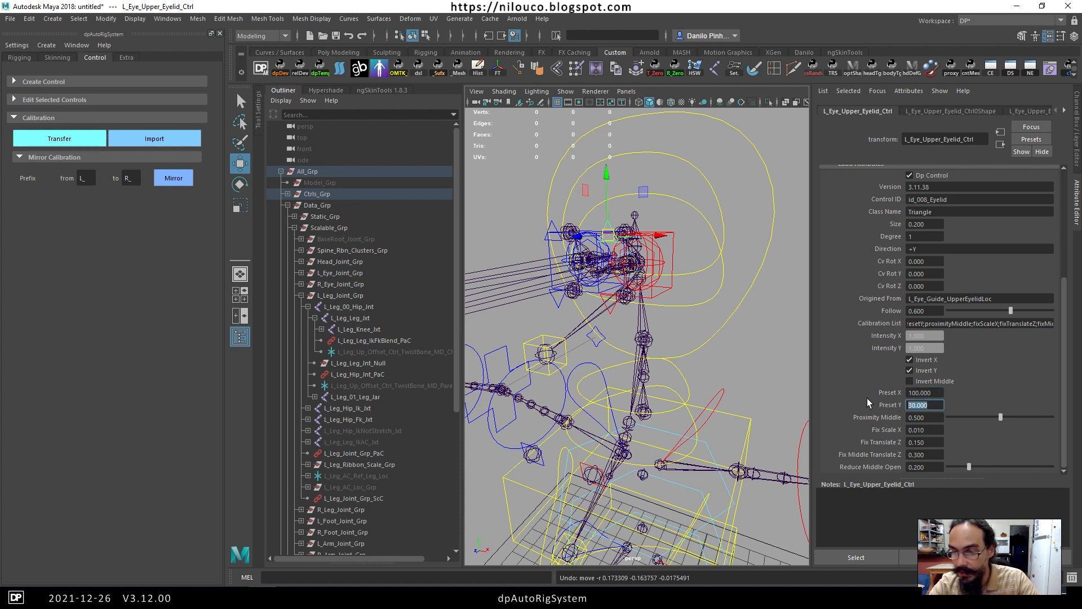
pyautogui.write('100')
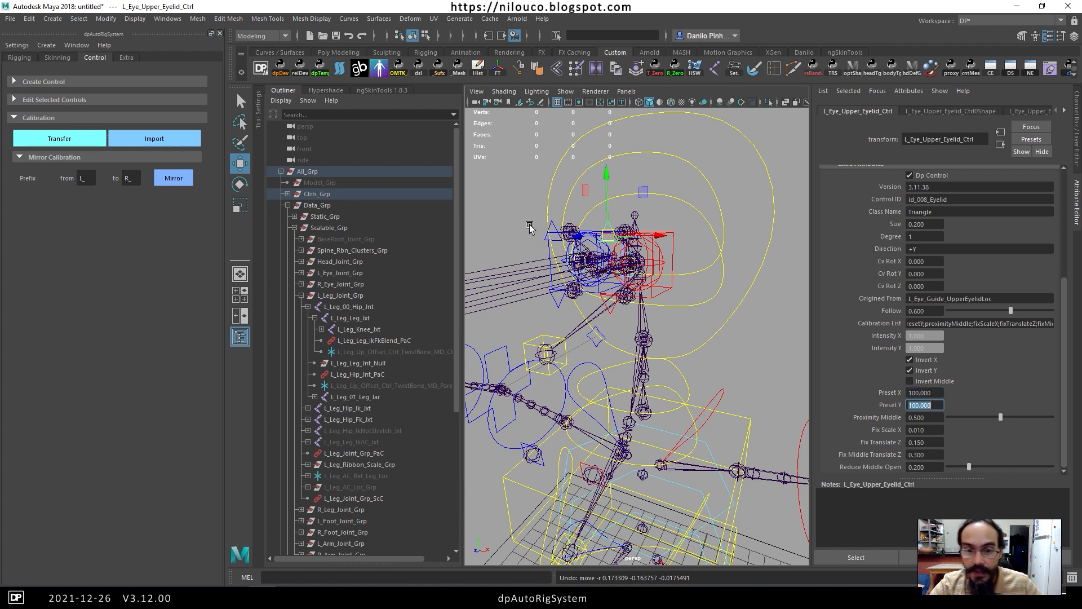
# Test a move of the left upper eyelid control, undo it, and compare its preset values with those of the right upper eyelid control.
pyautogui.click(555, 233)
pyautogui.moveTo(606, 181)
pyautogui.mouseDown()
pyautogui.moveTo(607, 206)
pyautogui.moveTo(605, 173)
pyautogui.moveTo(607, 183)
pyautogui.mouseUp()
pyautogui.hotkey('ctrl', 'z')
pyautogui.click(558, 225)
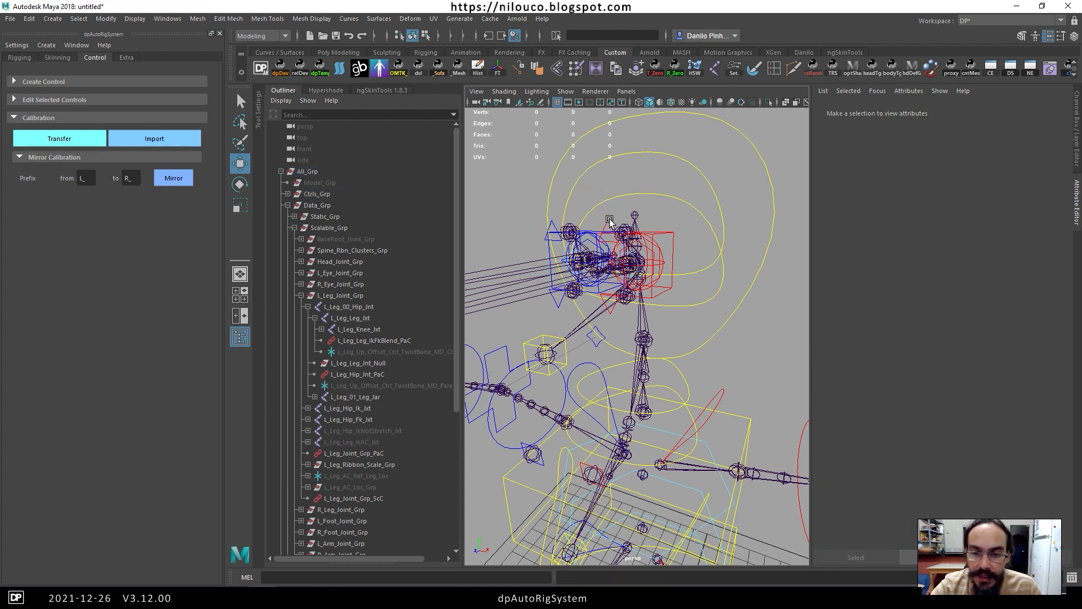
pyautogui.click(556, 223)
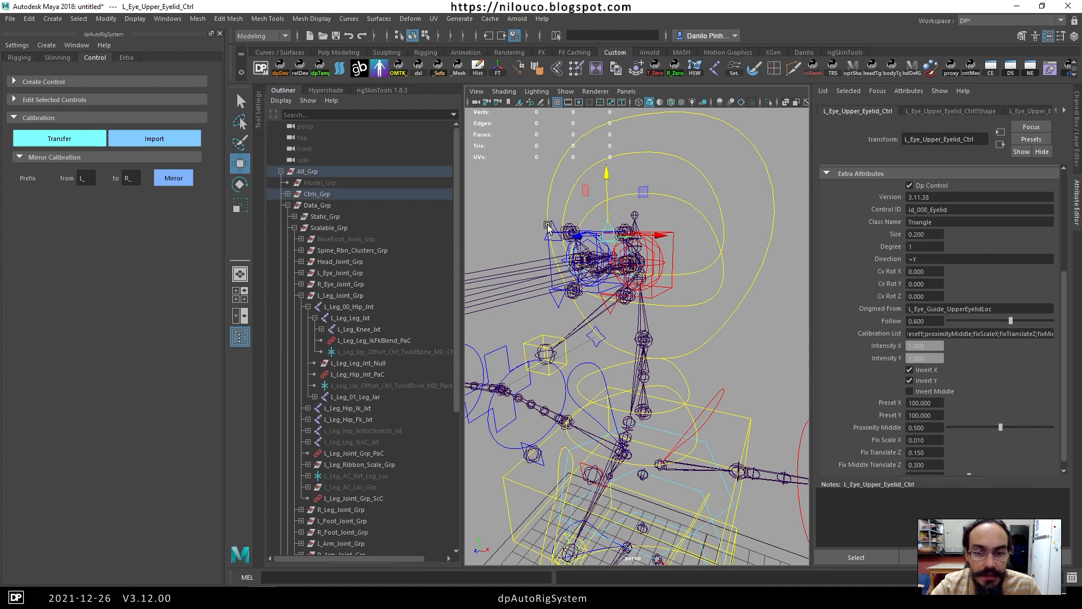
pyautogui.keyDown('shift'); pyautogui.click(549, 226); pyautogui.keyUp('shift')
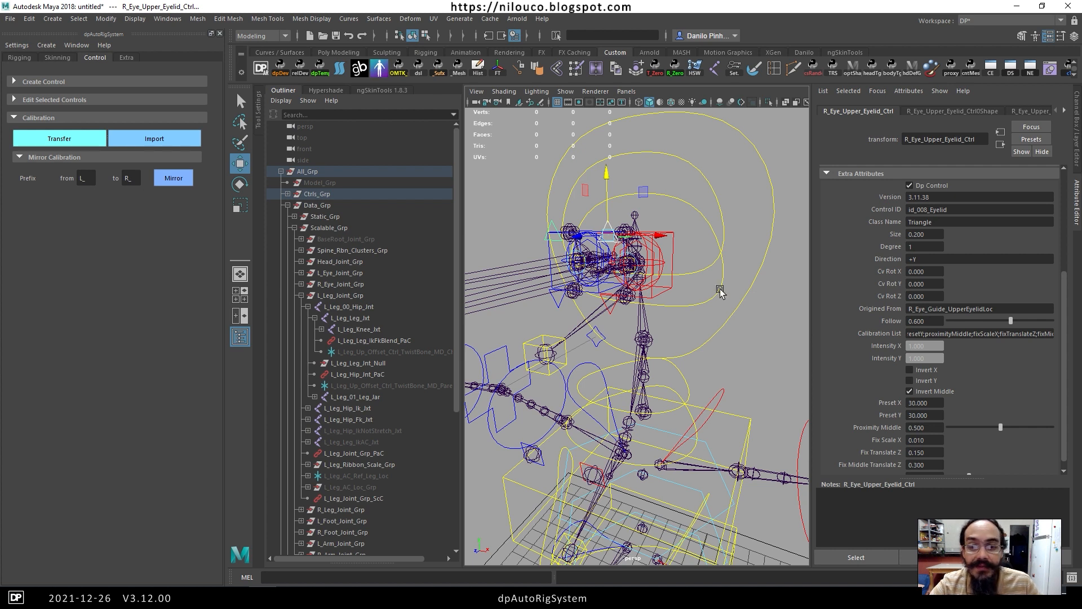
# With nothing selected, mirror the calibration from prefix L_ to R_ for all controls.
pyautogui.click(522, 201)
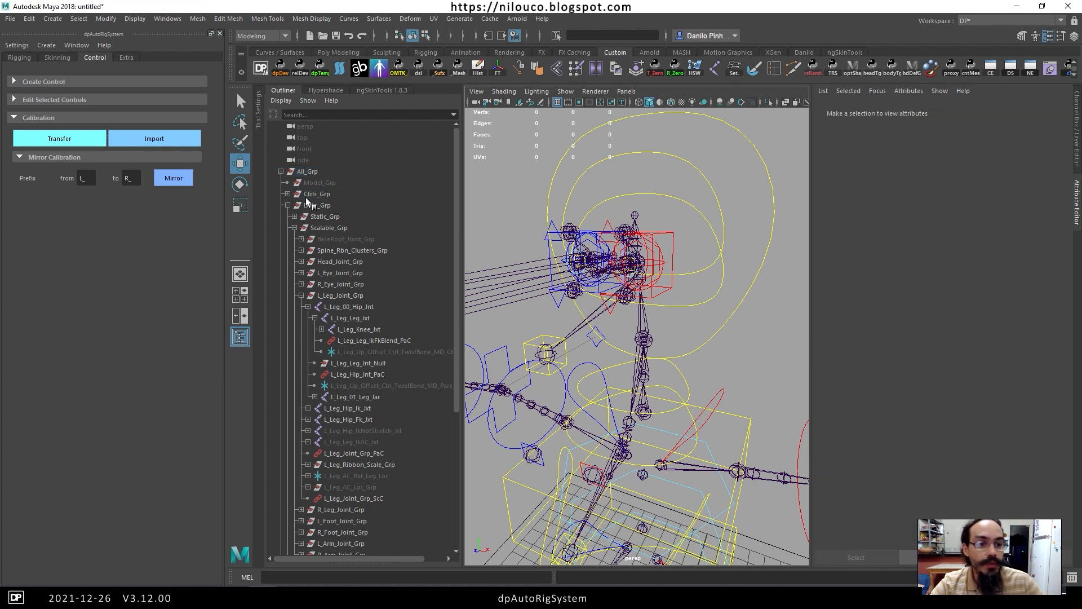
pyautogui.click(174, 177)
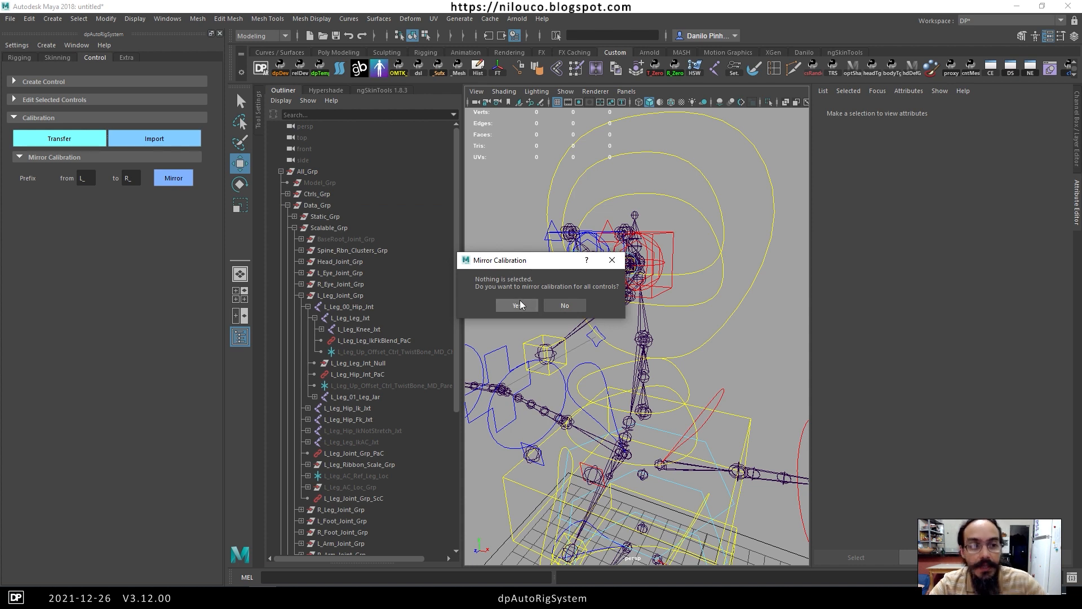
pyautogui.click(517, 305)
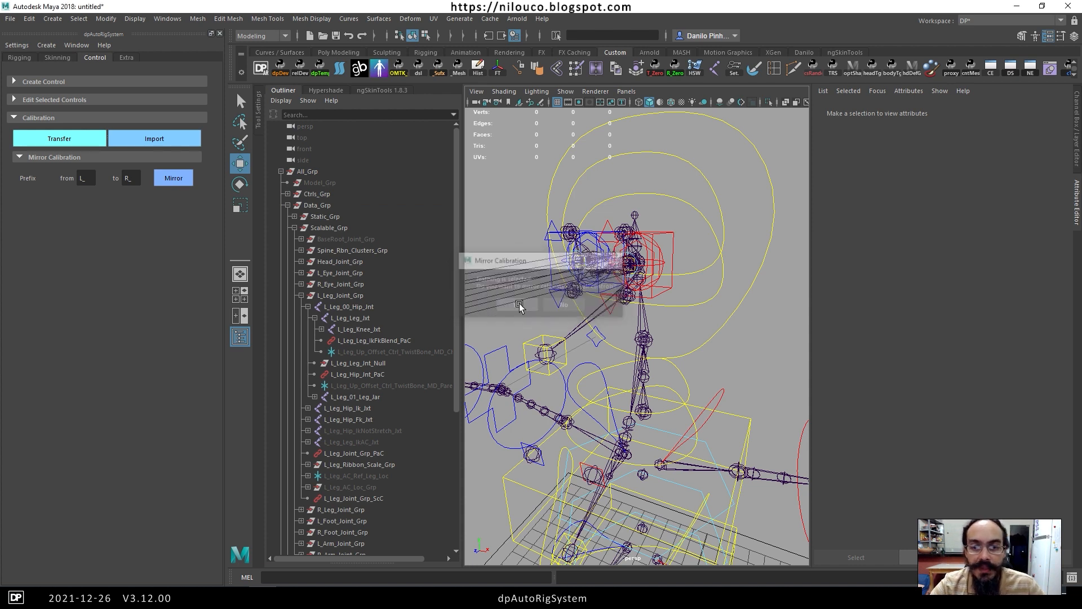
# Select both upper eyelid controls and test moving them together with the mirrored calibration.
pyautogui.click(551, 224)
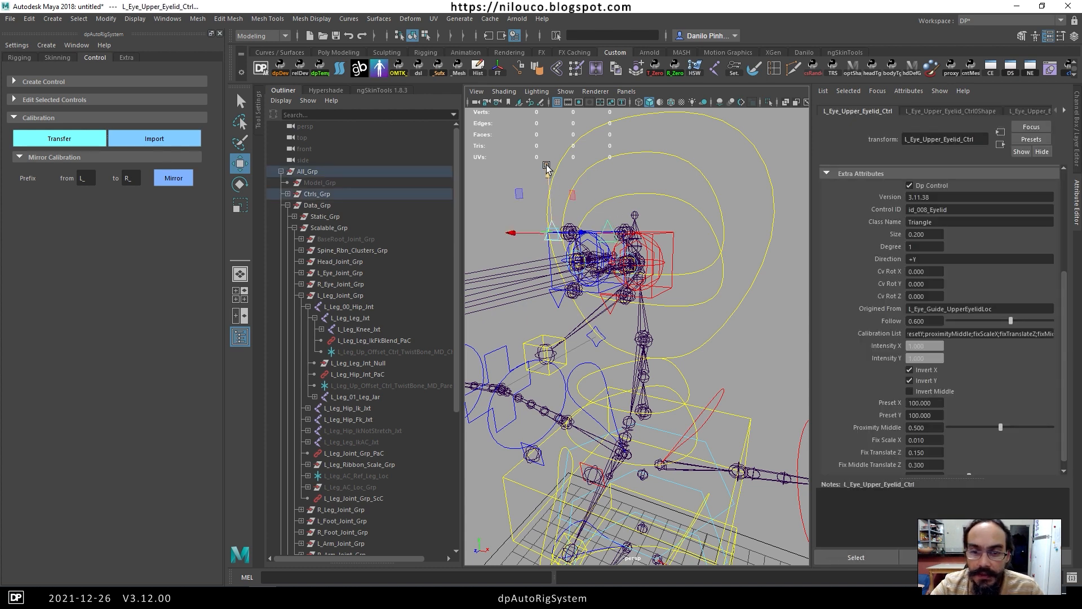
pyautogui.moveTo(548, 170)
pyautogui.mouseDown()
pyautogui.moveTo(553, 229)
pyautogui.moveTo(561, 171)
pyautogui.mouseUp()
pyautogui.click(648, 164)
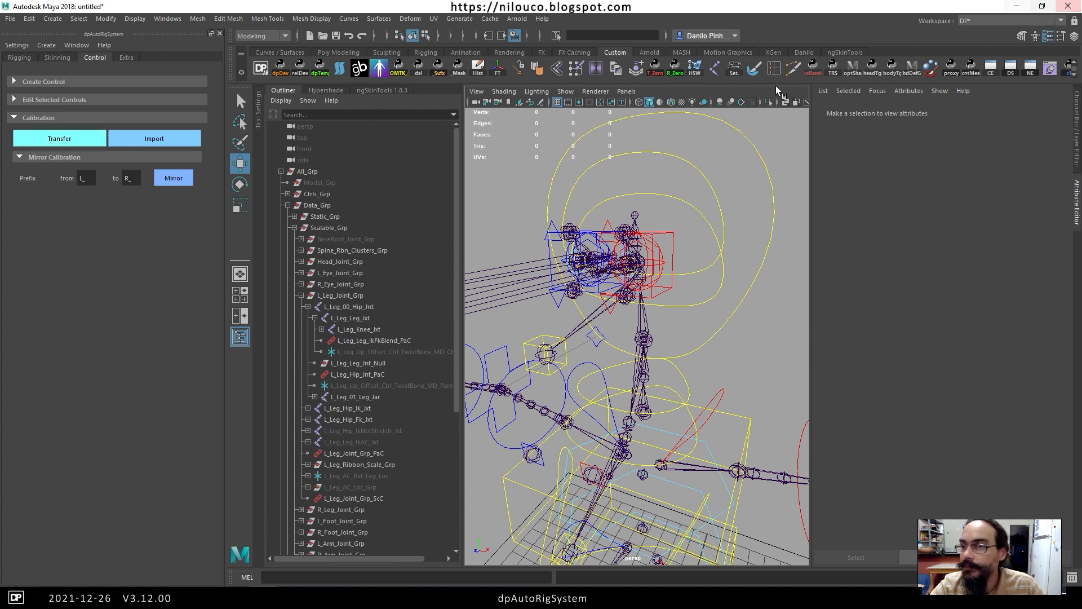
# Switch to the Dev_dpAutoRigSystem log in Google Sheets and select the Neck joints entry.
pyautogui.click(104, 597)
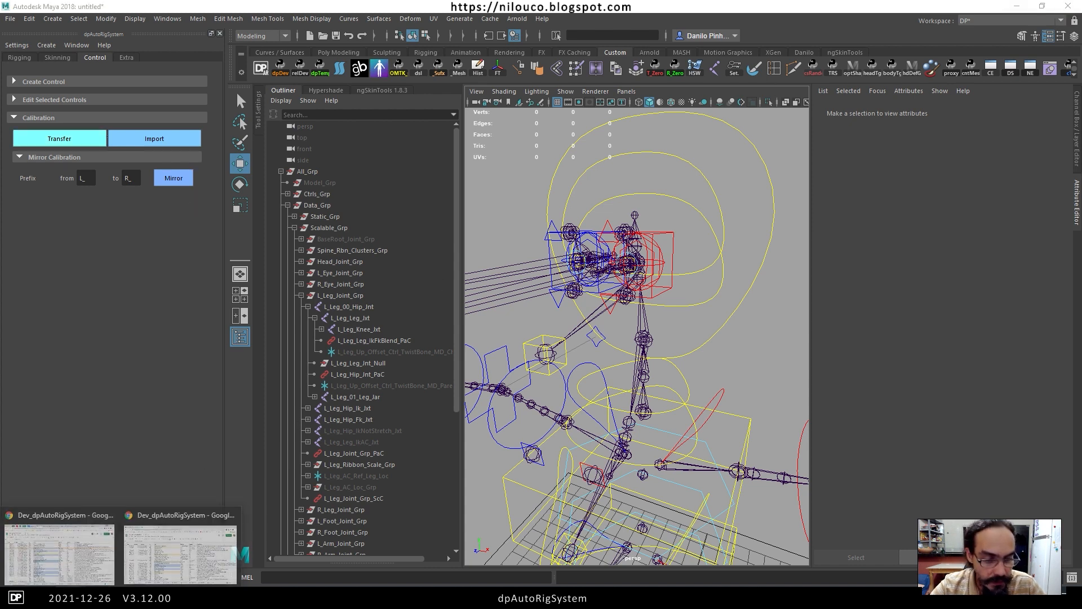
pyautogui.click(173, 544)
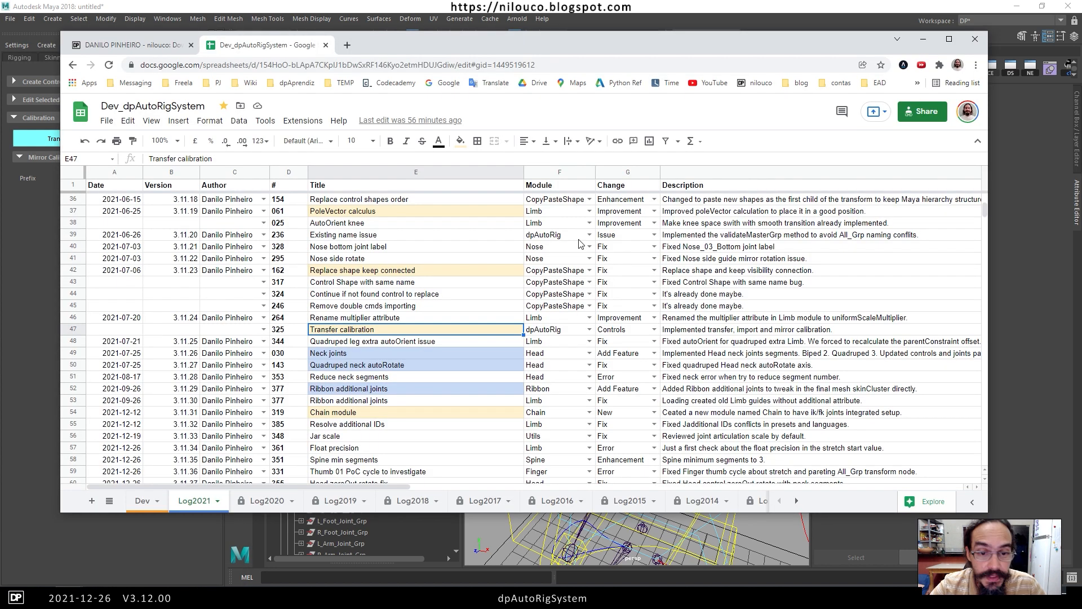
pyautogui.click(354, 353)
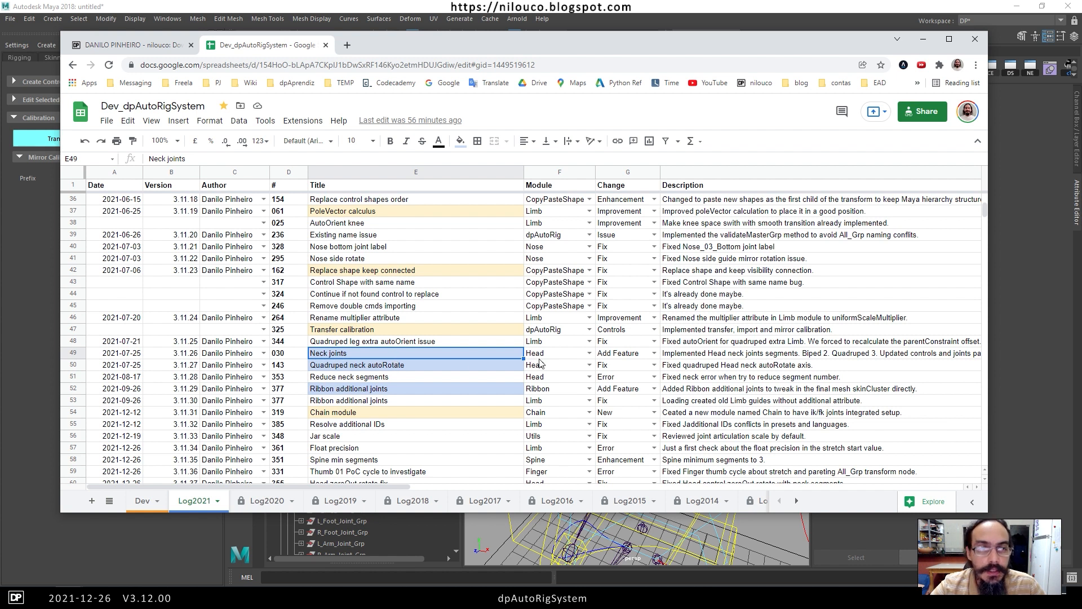
# Return to Maya and inspect the rig's Head_Neck_01_Ctrl control.
pyautogui.click(441, 5)
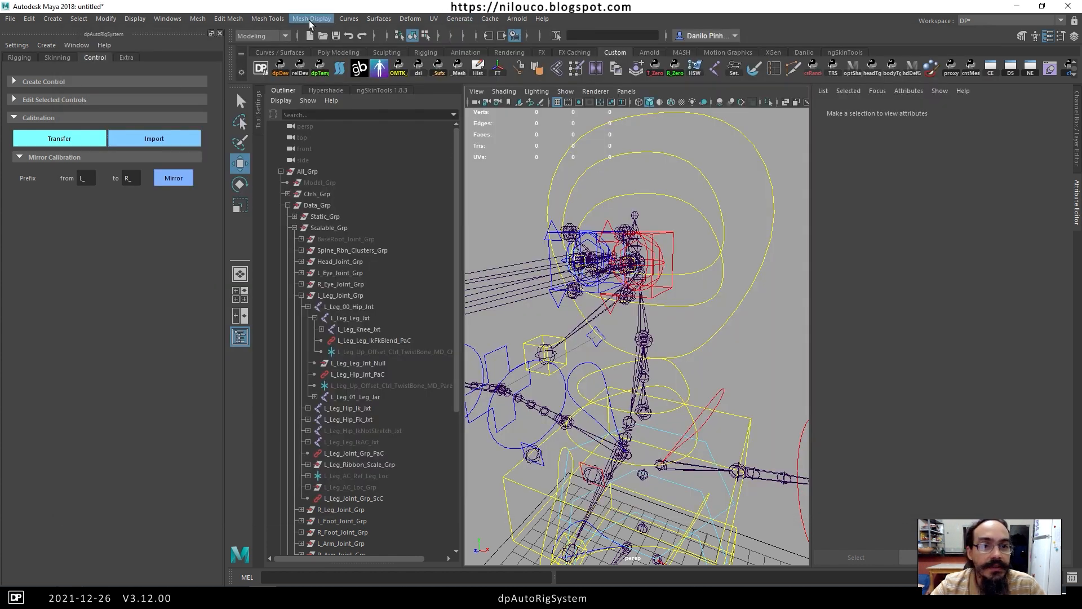
pyautogui.keyDown('alt'); pyautogui.moveTo(671, 321); pyautogui.dragTo(599, 296); pyautogui.keyUp('alt')
pyautogui.click(602, 298)
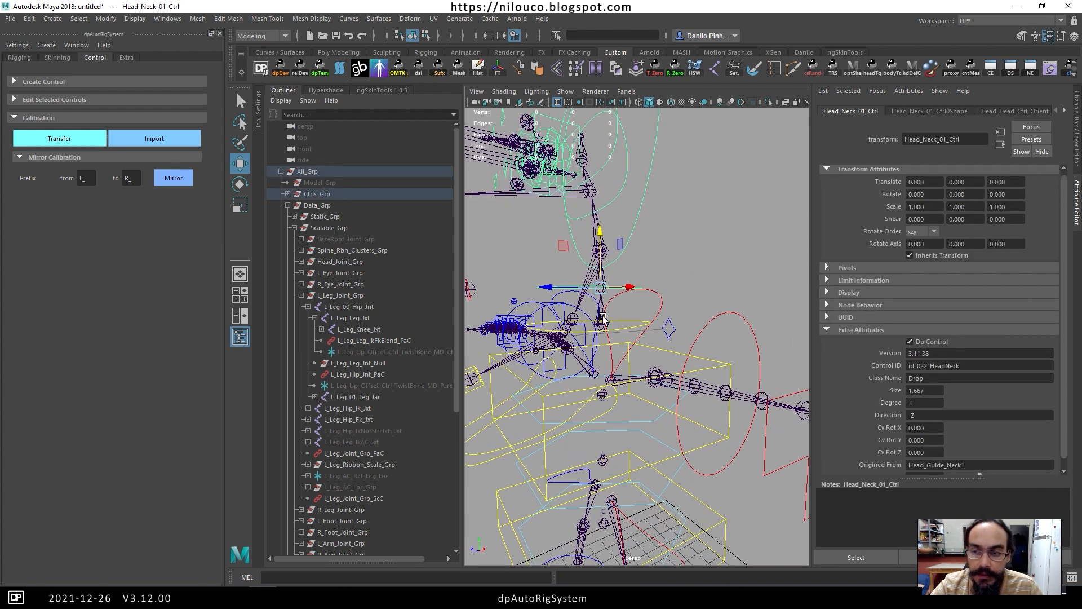
pyautogui.click(744, 223)
# Start a new scene without saving the current one and create a Head guide.
pyautogui.click(309, 36)
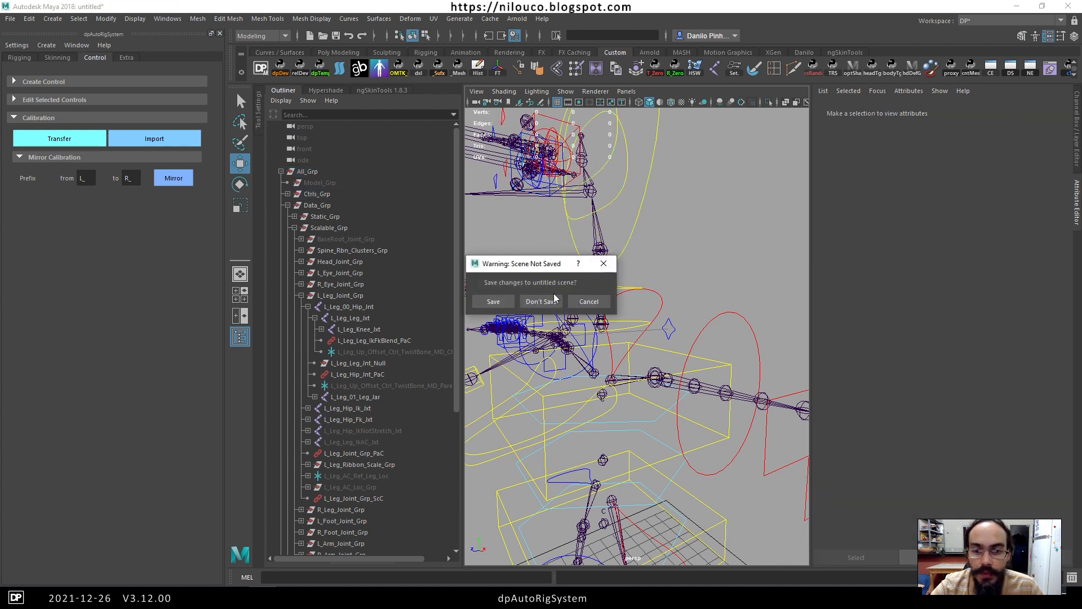
pyautogui.click(504, 303)
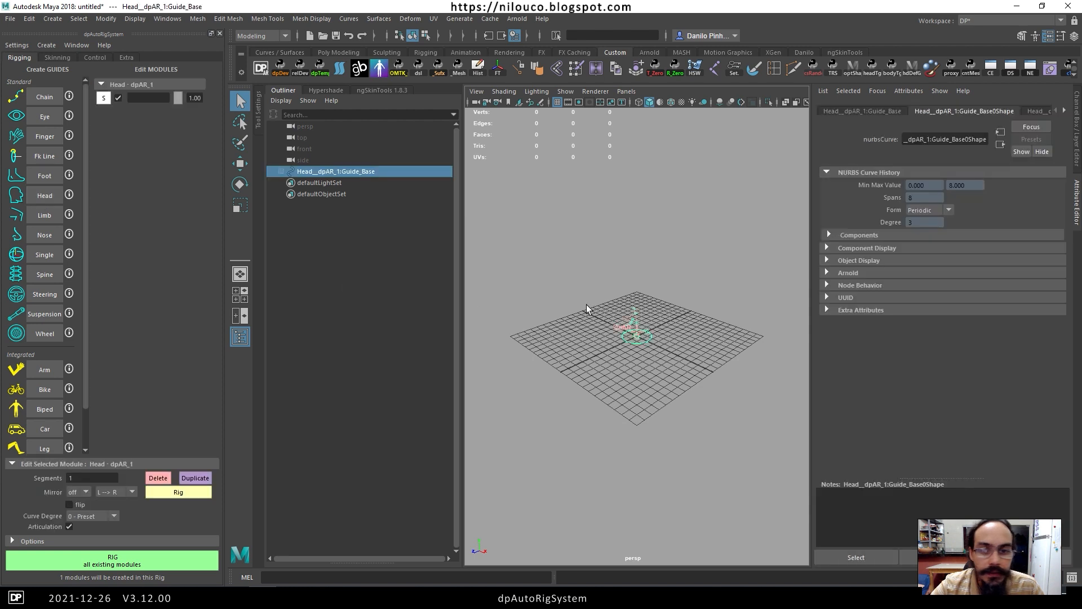
pyautogui.keyDown('alt'); pyautogui.moveTo(612, 318); pyautogui.dragTo(675, 302); pyautogui.keyUp('alt')
pyautogui.scroll(8, 586, 317)
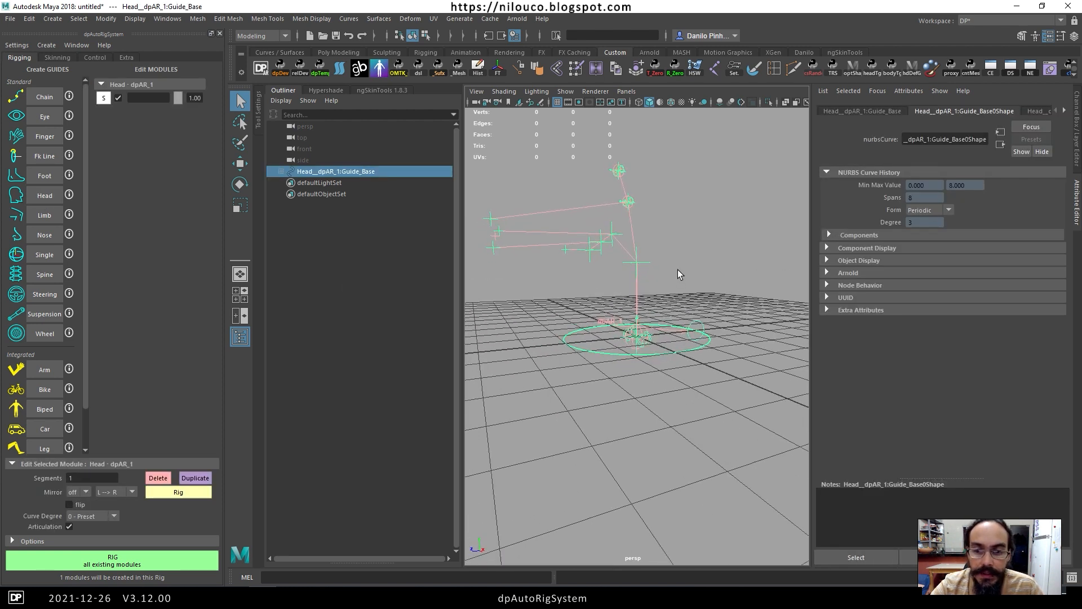
# Reselect the Head guide's base and set its number of segments to 2.
pyautogui.click(678, 274)
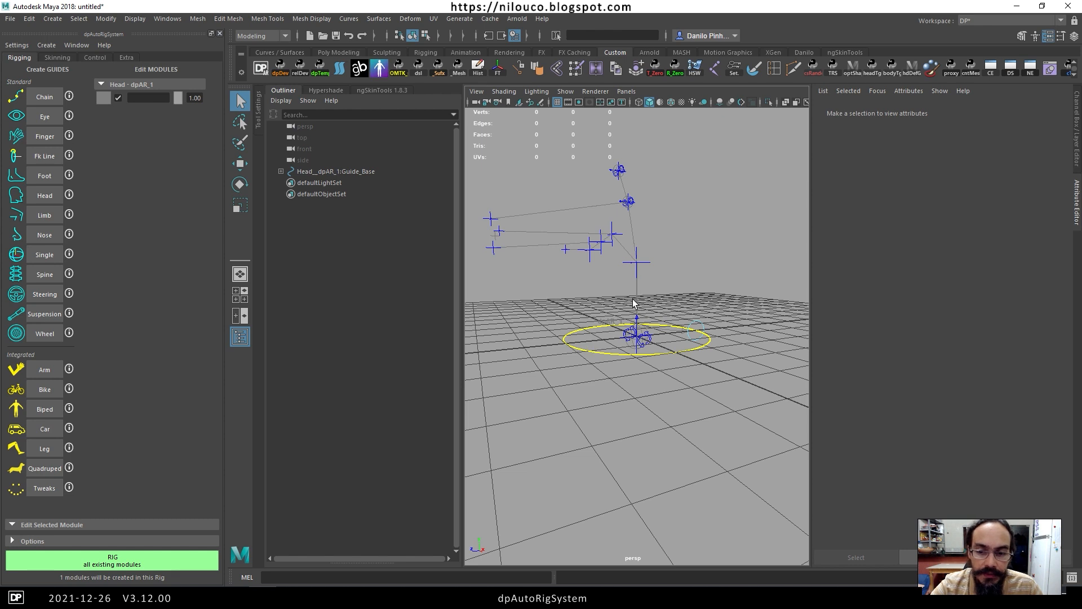
pyautogui.click(591, 351)
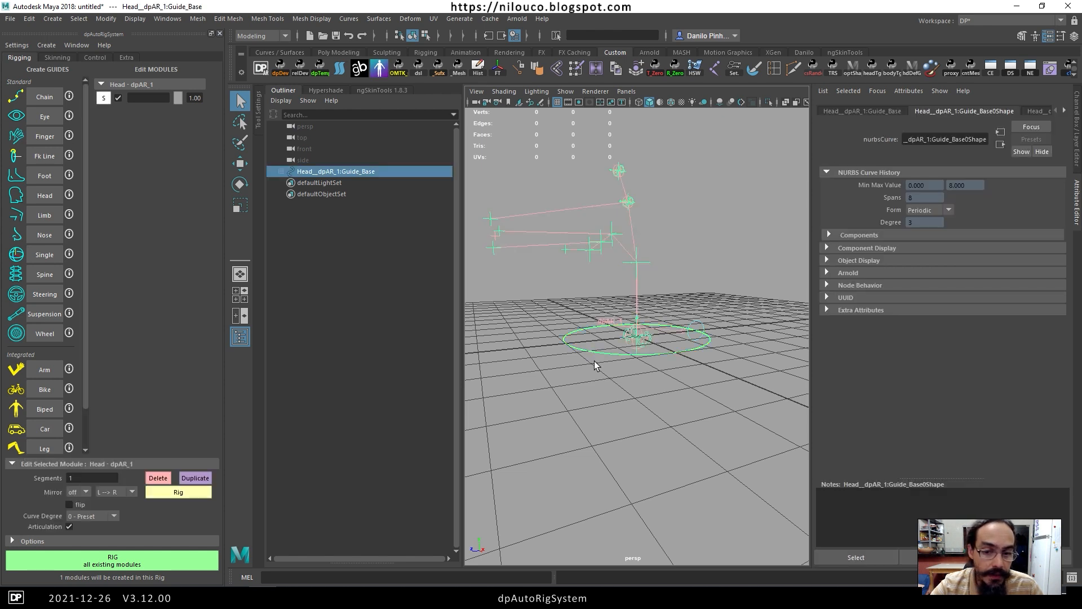
pyautogui.click(78, 478)
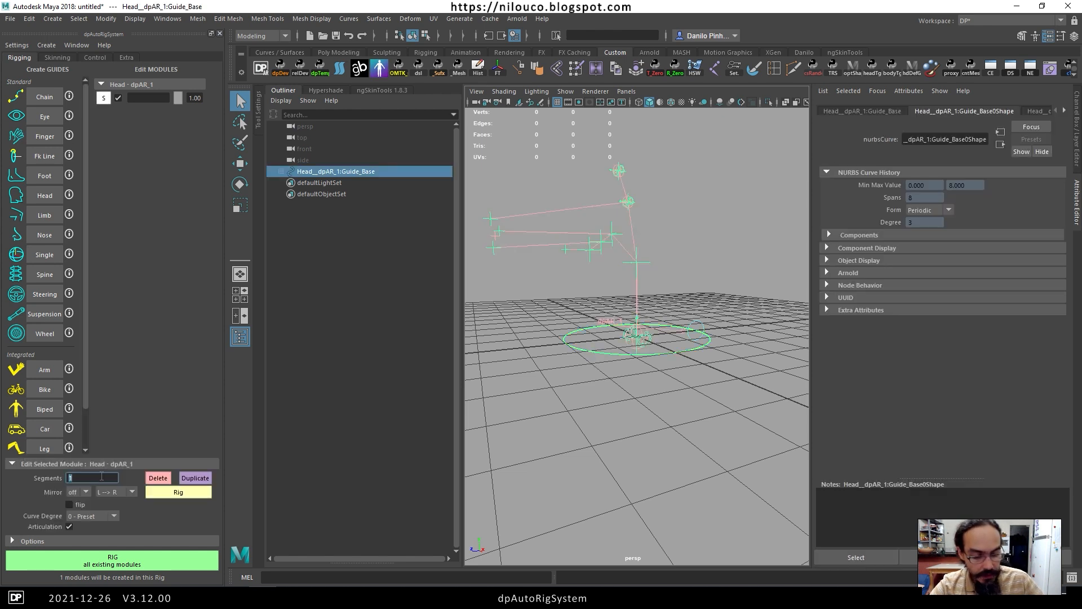
pyautogui.press('Return')
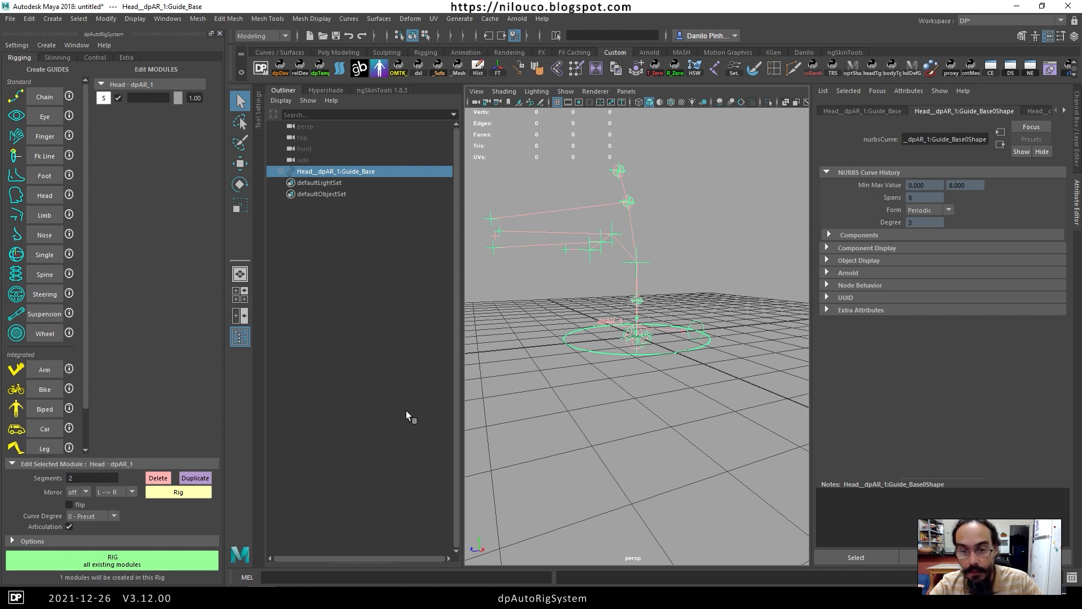
# Examine the Head guide's structure, checking the UpperHead guide and the neck segment guide Neck1.
pyautogui.click(675, 276)
pyautogui.keyDown('alt'); pyautogui.moveTo(676, 279); pyautogui.dragTo(662, 307); pyautogui.keyUp('alt')
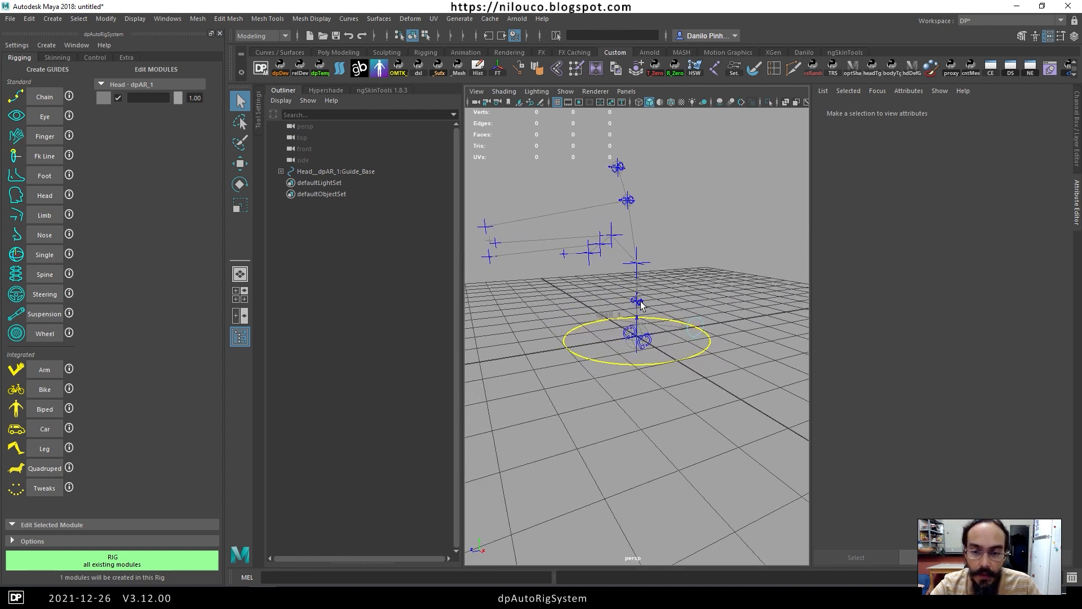
pyautogui.keyDown('alt'); pyautogui.moveTo(643, 298); pyautogui.dragTo(645, 308); pyautogui.keyUp('alt')
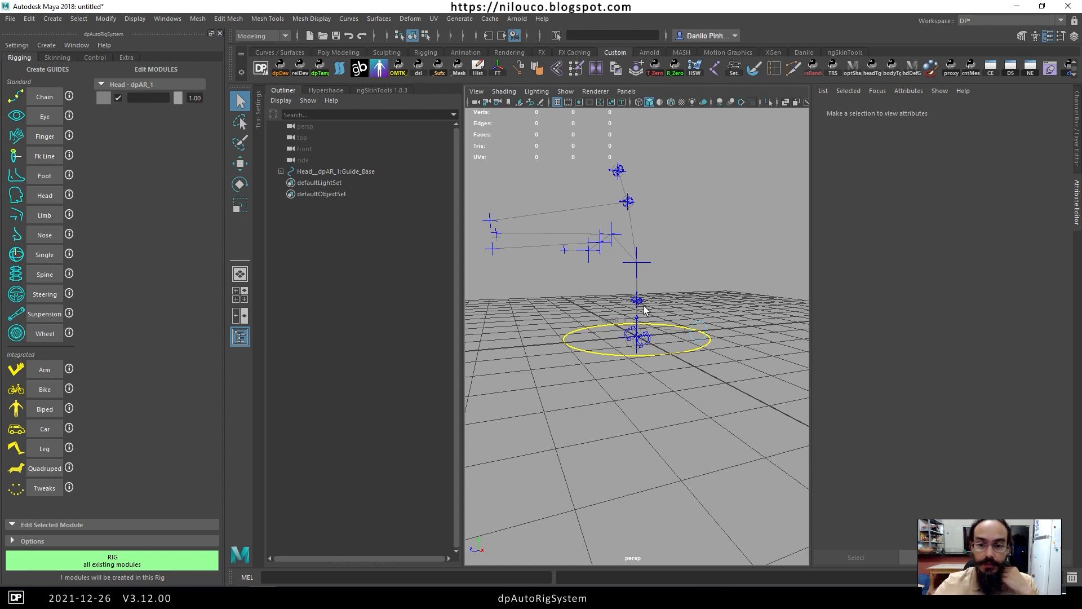
pyautogui.keyDown('alt'); pyautogui.moveTo(646, 324); pyautogui.dragTo(604, 206); pyautogui.keyUp('alt')
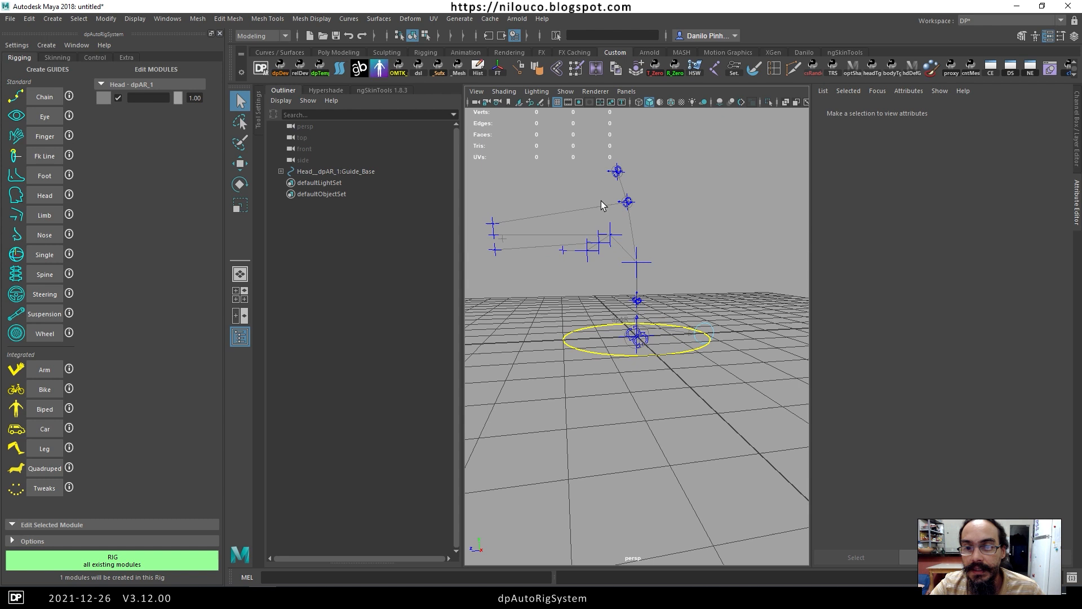
pyautogui.click(624, 176)
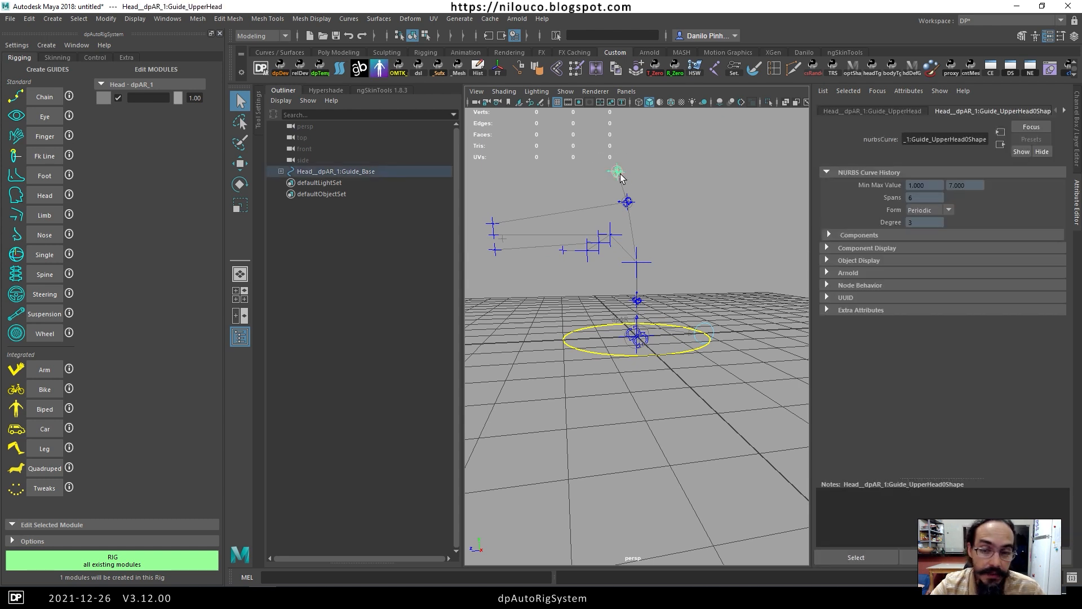
pyautogui.keyDown('alt'); pyautogui.moveTo(666, 224); pyautogui.dragTo(662, 247); pyautogui.keyUp('alt')
pyautogui.click(618, 234)
pyautogui.click(608, 203)
pyautogui.click(636, 299)
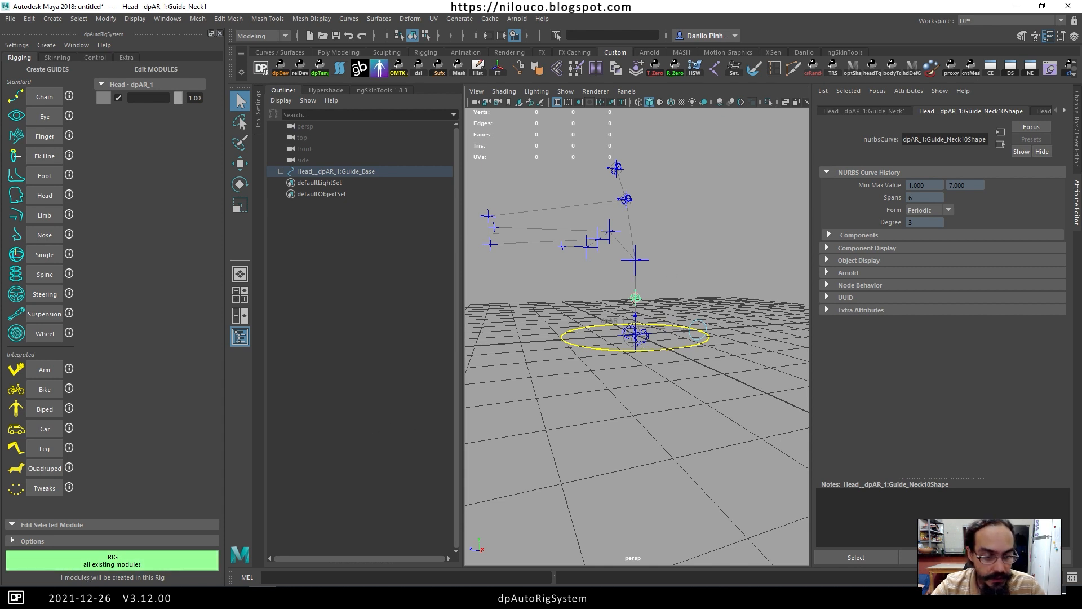
# Switch to the development log in Google Sheets and select the Quadruped neck autoRotate entry.
pyautogui.click(181, 541)
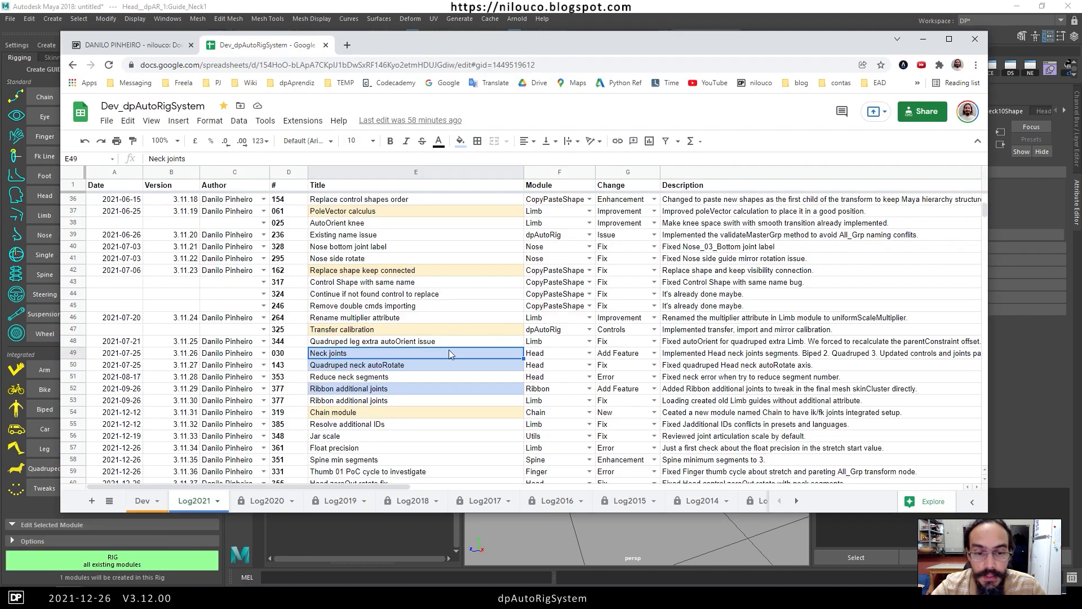
pyautogui.keyDown('ctrl'); pyautogui.click(407, 365); pyautogui.keyUp('ctrl')
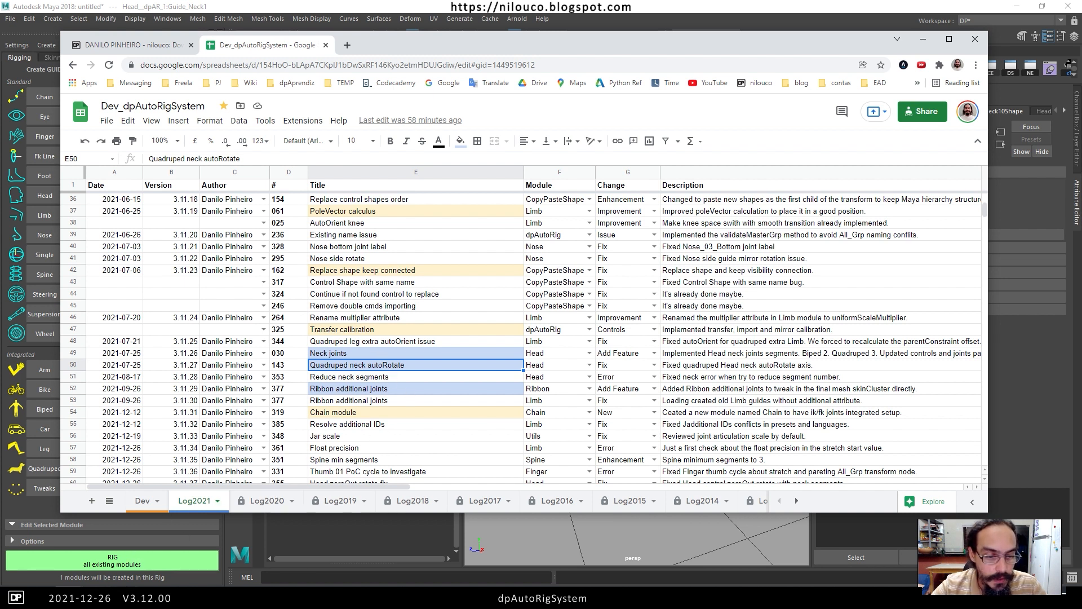
# Open Head_NewHierarchy.png from the 3-11-26 updates folder to compare the old and new head joint hierarchies.
pyautogui.click(68, 597)
pyautogui.click(155, 87)
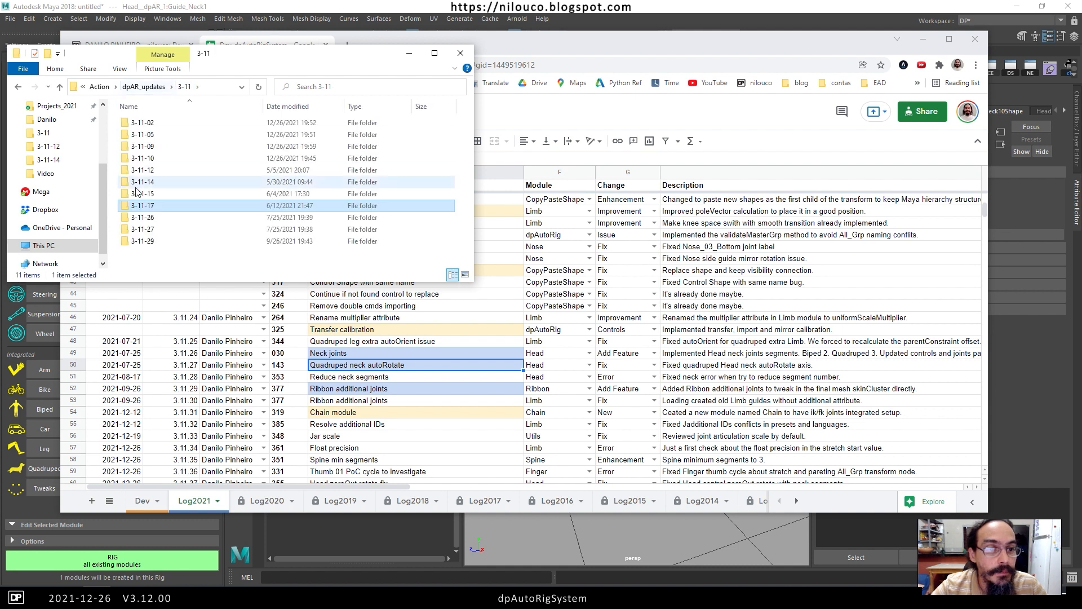
pyautogui.doubleClick(143, 218)
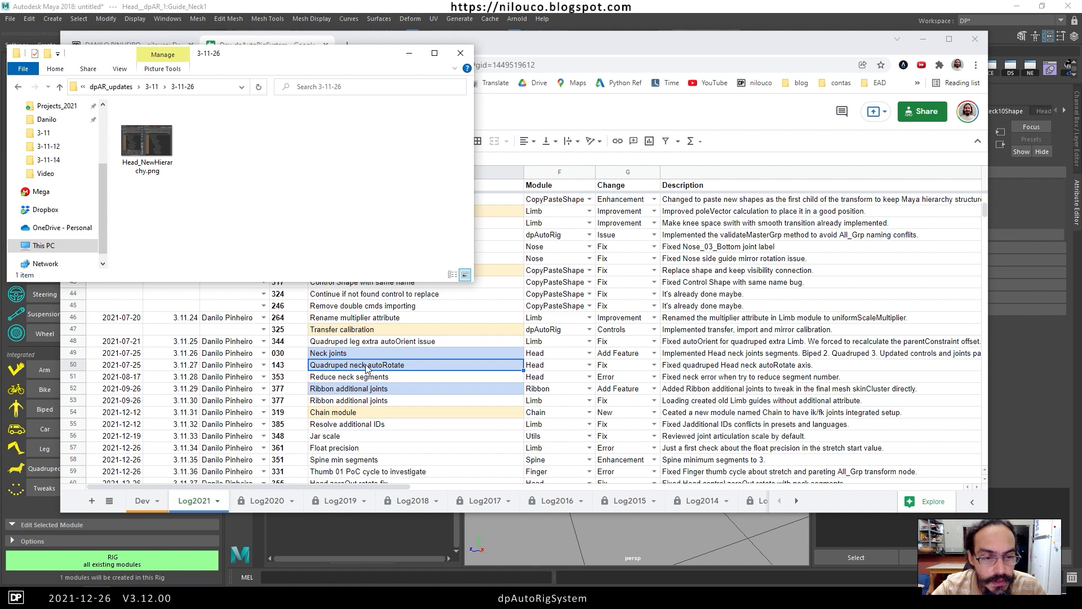
pyautogui.click(152, 87)
pyautogui.doubleClick(144, 218)
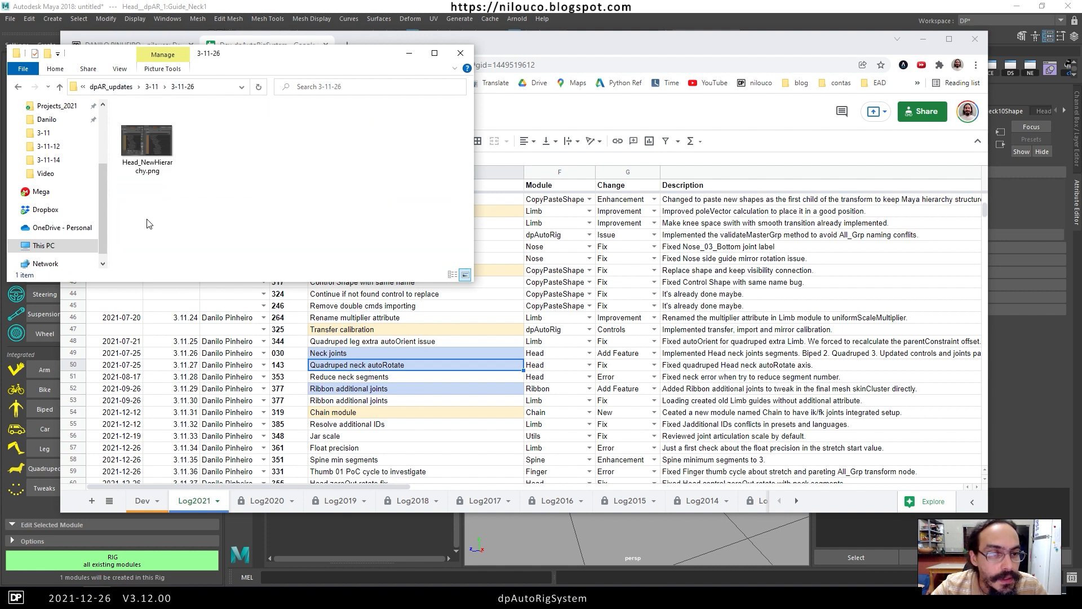
pyautogui.doubleClick(162, 144)
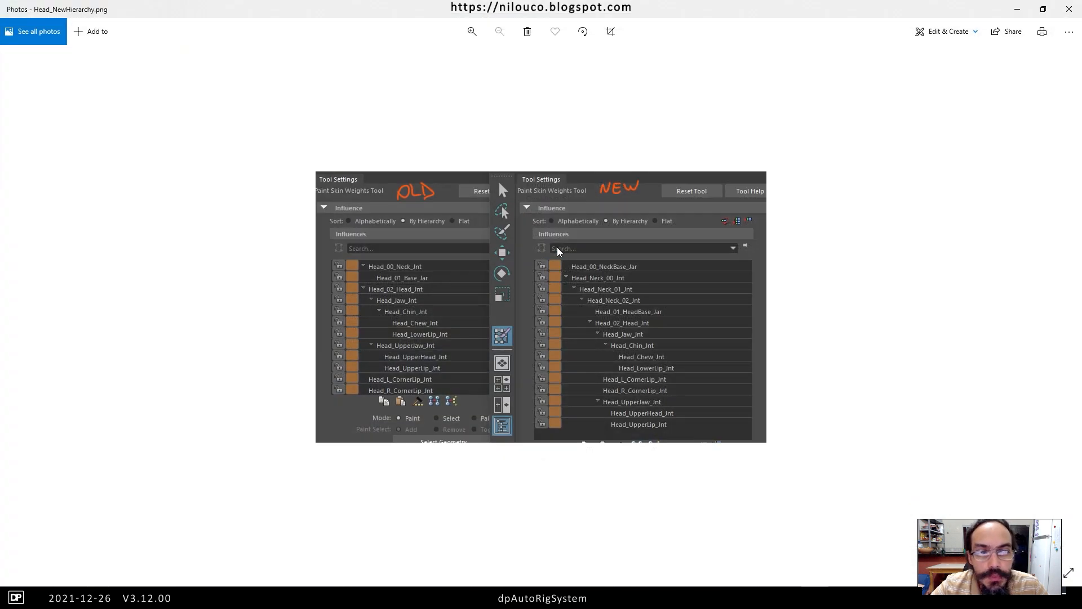
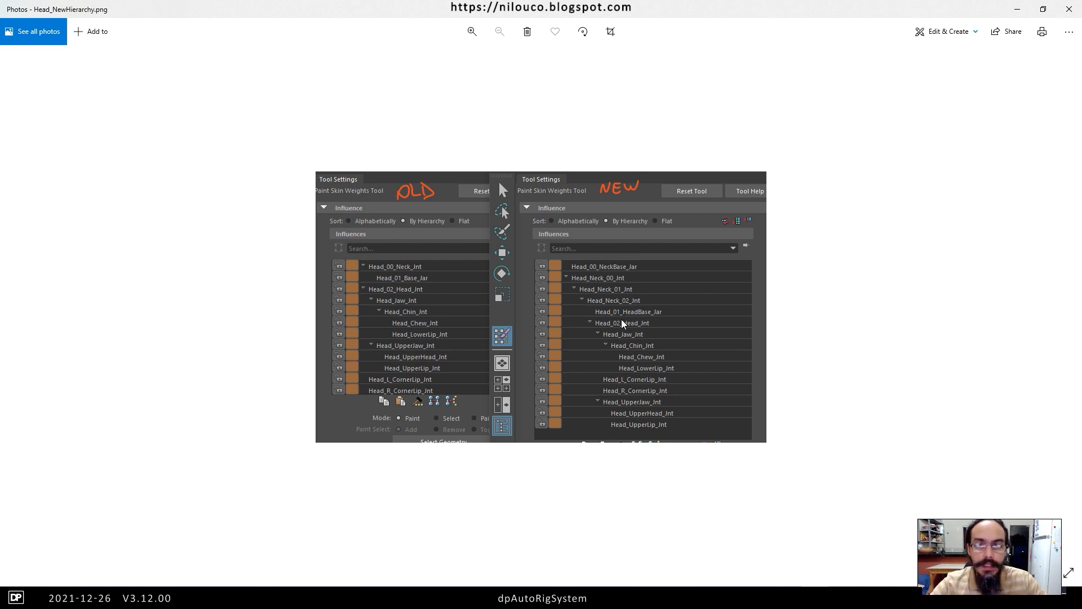
# Close the hierarchy image and view 143_Quadruped_NeckAutoRotate.gif from the 3-11-27 updates folder, closing it when done.
pyautogui.click(1068, 9)
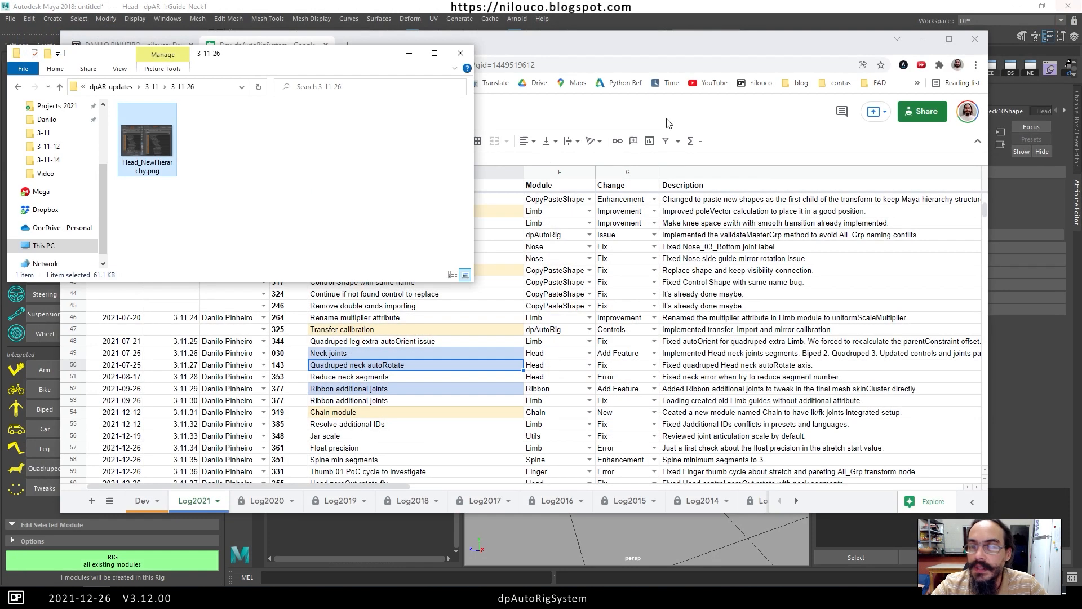
pyautogui.click(152, 87)
pyautogui.doubleClick(156, 234)
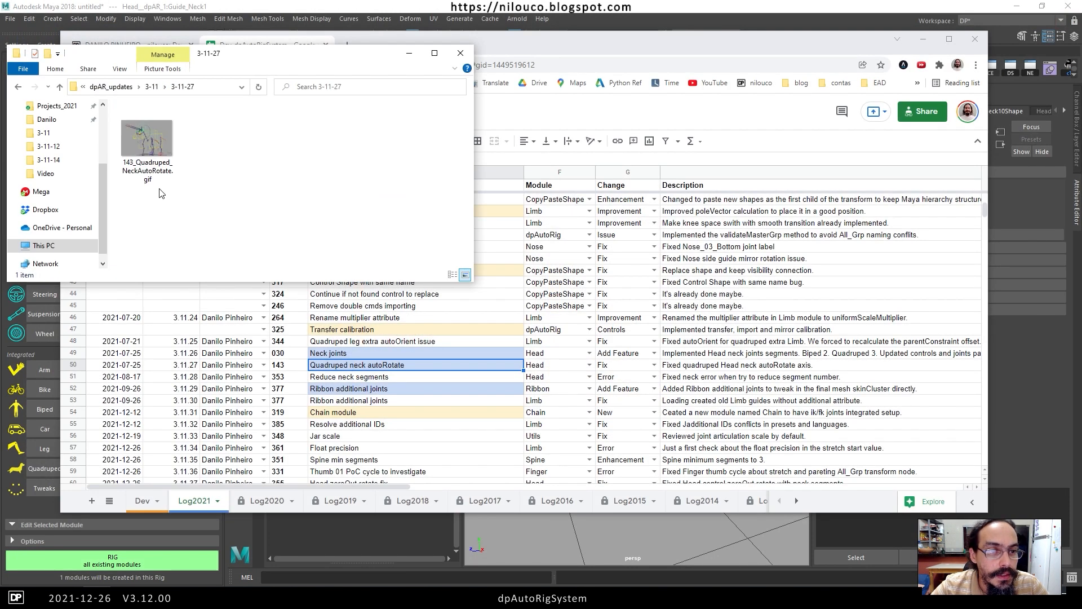
pyautogui.doubleClick(156, 157)
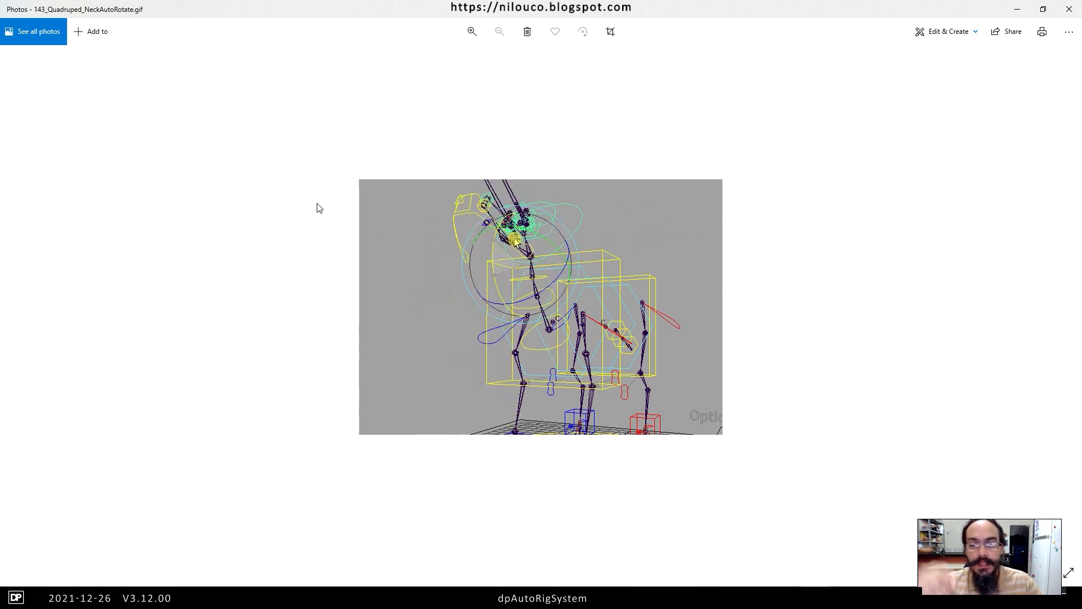
pyautogui.click(1070, 9)
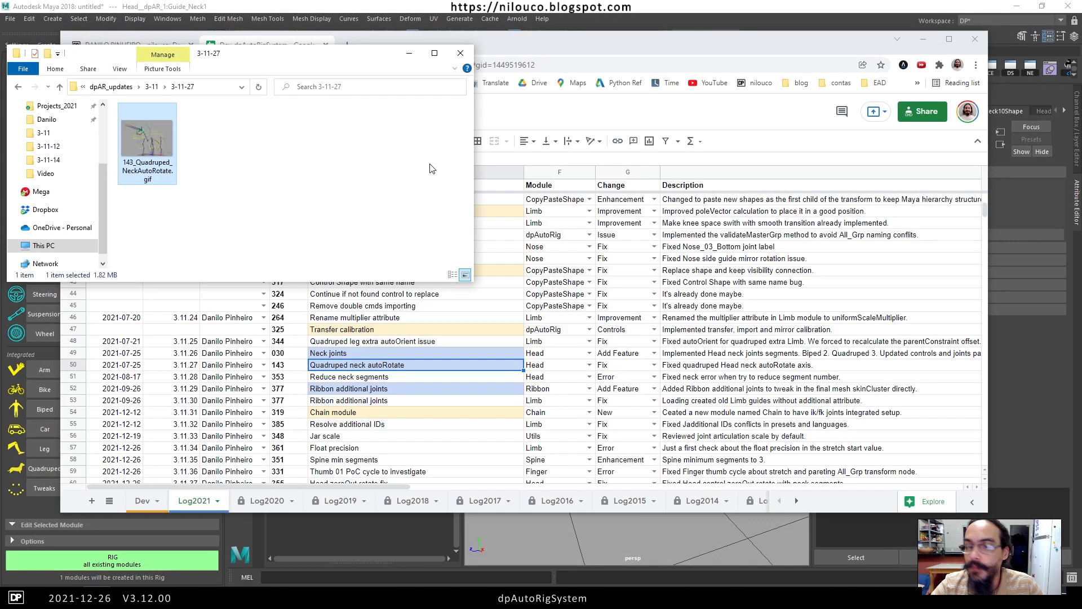
# Select the Ribbon additional joints entry in the log and open 377_Limb_Ribbon_Additional_Joints.png from the 3-11-29 folder.
pyautogui.click(351, 391)
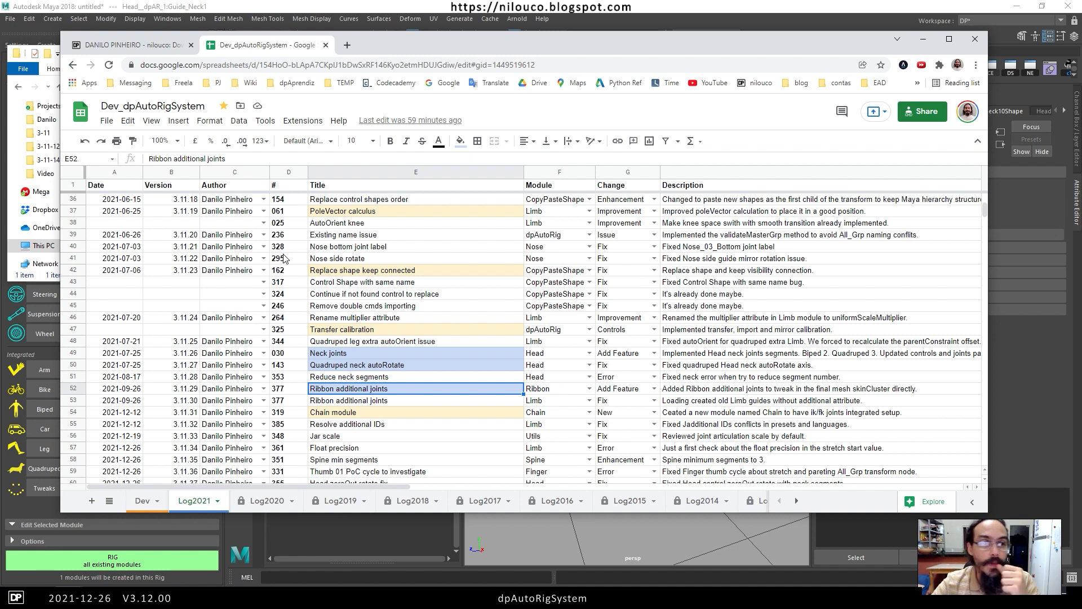
pyautogui.click(24, 47)
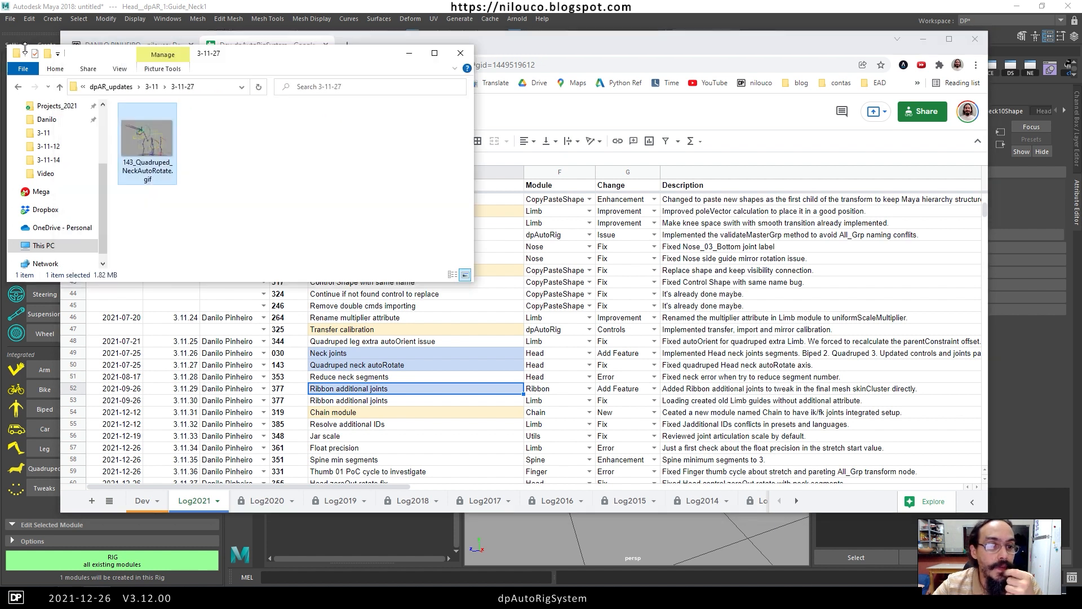
pyautogui.click(156, 86)
pyautogui.doubleClick(160, 240)
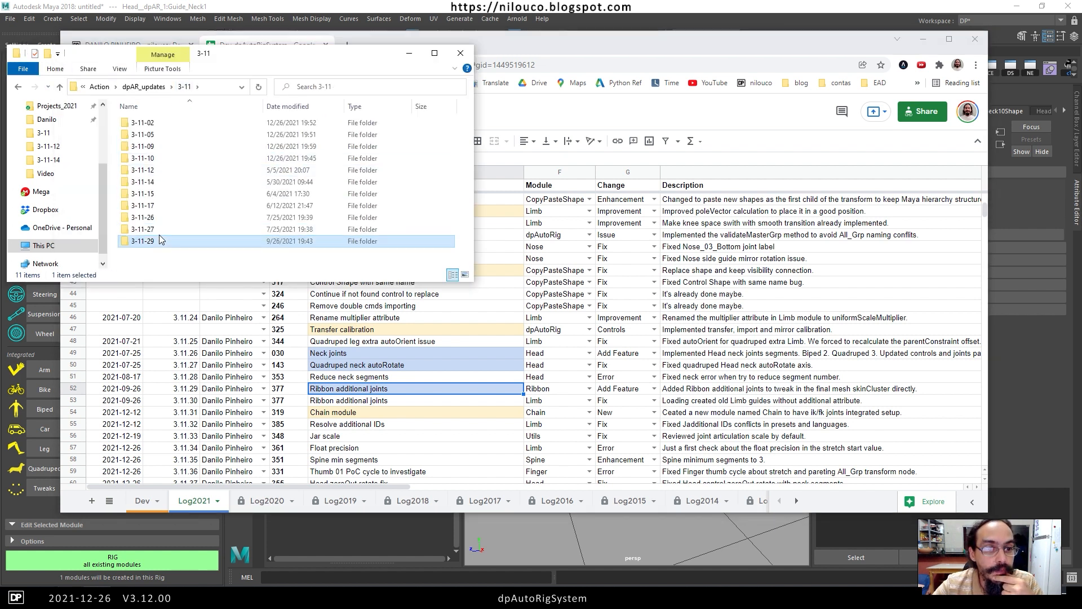
pyautogui.doubleClick(206, 141)
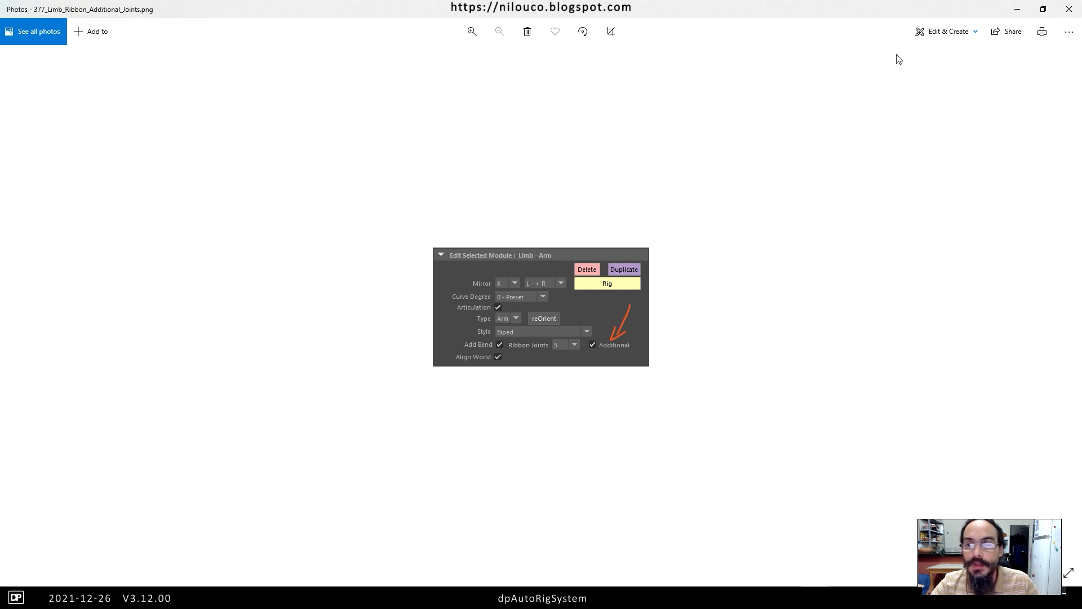
# Shrink the image viewer, open 377_Ribbon_Additional_Joints.gif and place its window beside the folder to watch the animation.
pyautogui.doubleClick(874, 8)
pyautogui.click(241, 55)
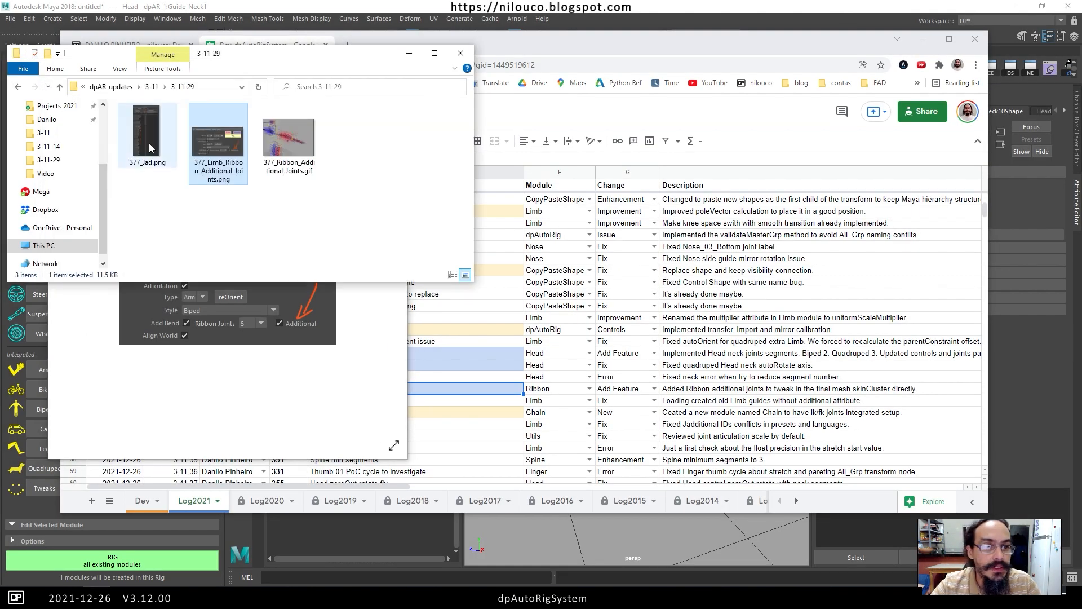
pyautogui.doubleClick(295, 143)
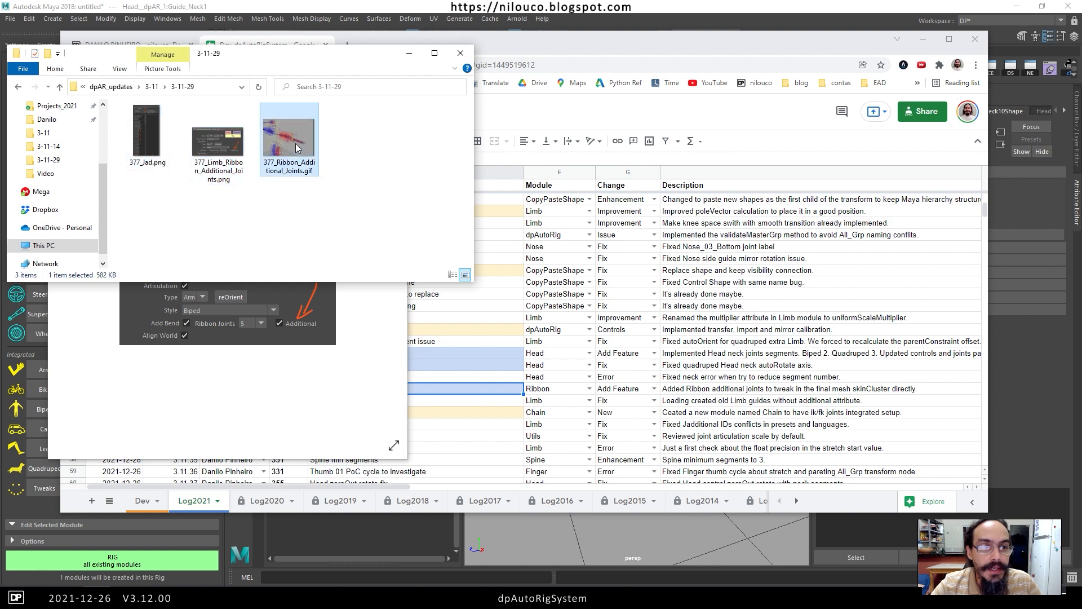
pyautogui.doubleClick(471, 9)
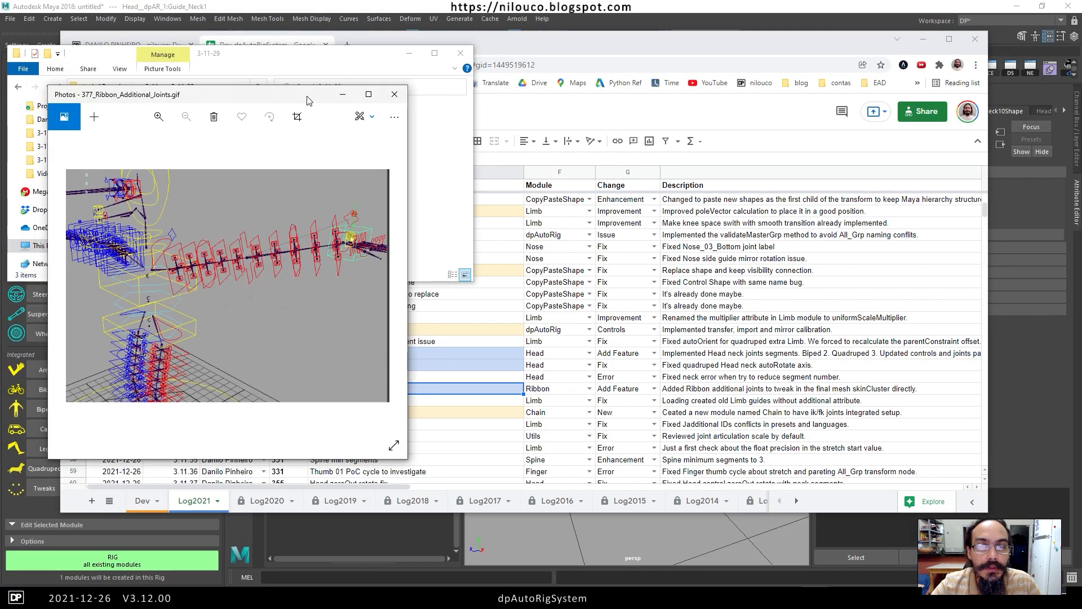
pyautogui.moveTo(310, 100); pyautogui.dragTo(674, 58)
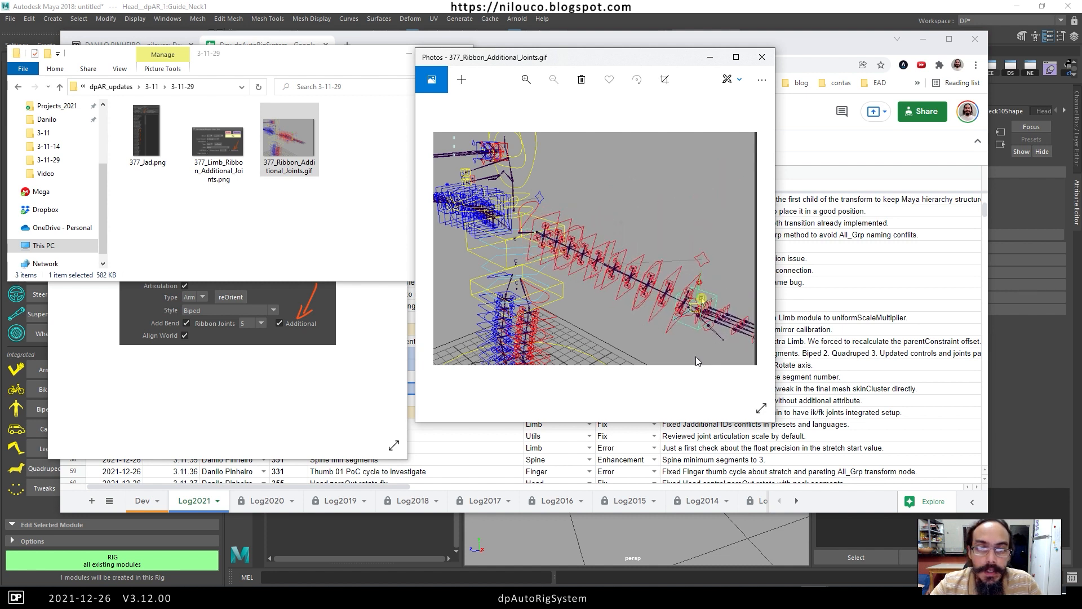
# View 377_Jad.png from the 3-11-29 folder enlarged to full screen, then close it.
pyautogui.doubleClick(147, 130)
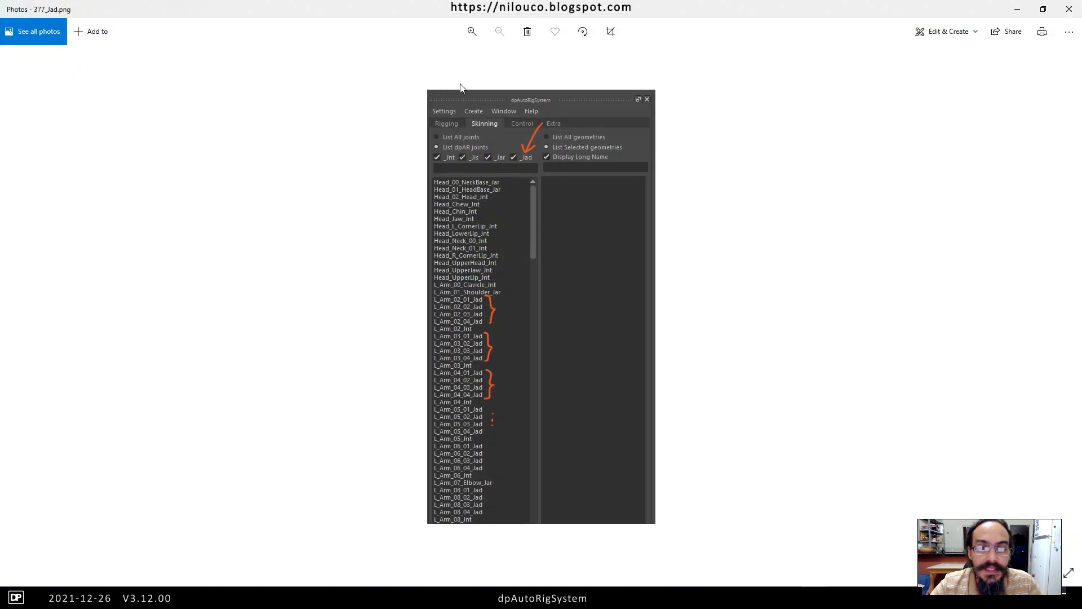
pyautogui.doubleClick(565, 10)
pyautogui.moveTo(273, 98); pyautogui.dragTo(825, 62)
pyautogui.doubleClick(826, 62)
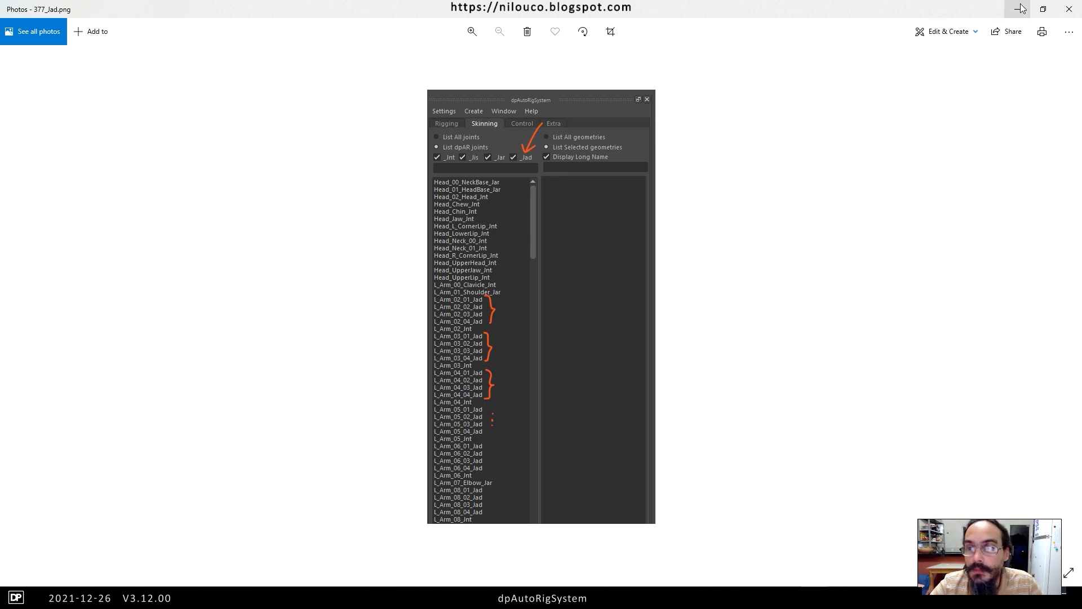
pyautogui.click(1070, 9)
# Switch to Maya and start a new scene without saving the Head guide scene.
pyautogui.click(445, 11)
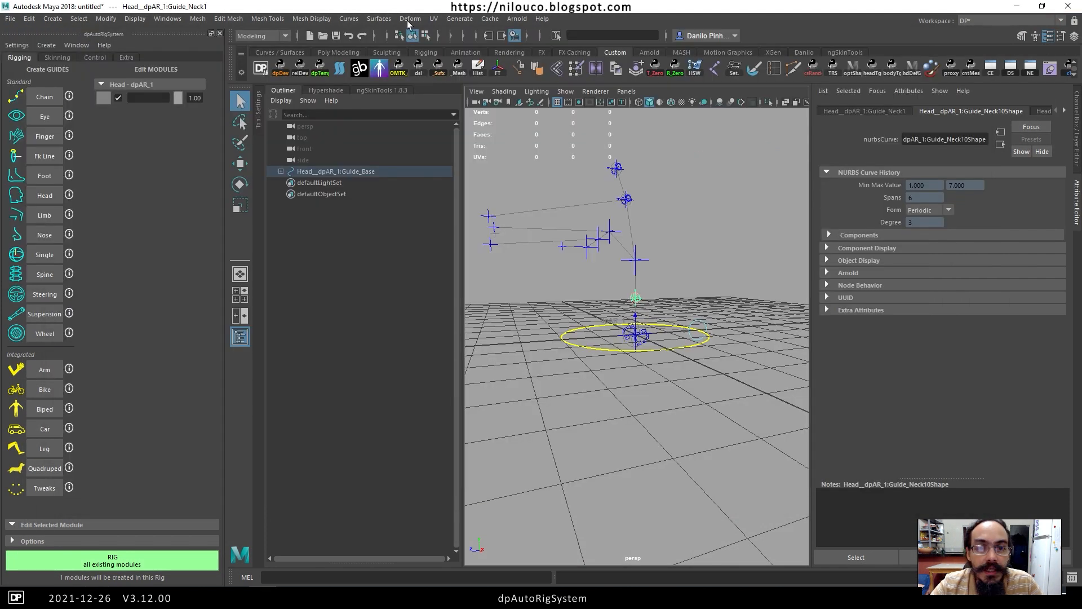
pyautogui.click(309, 36)
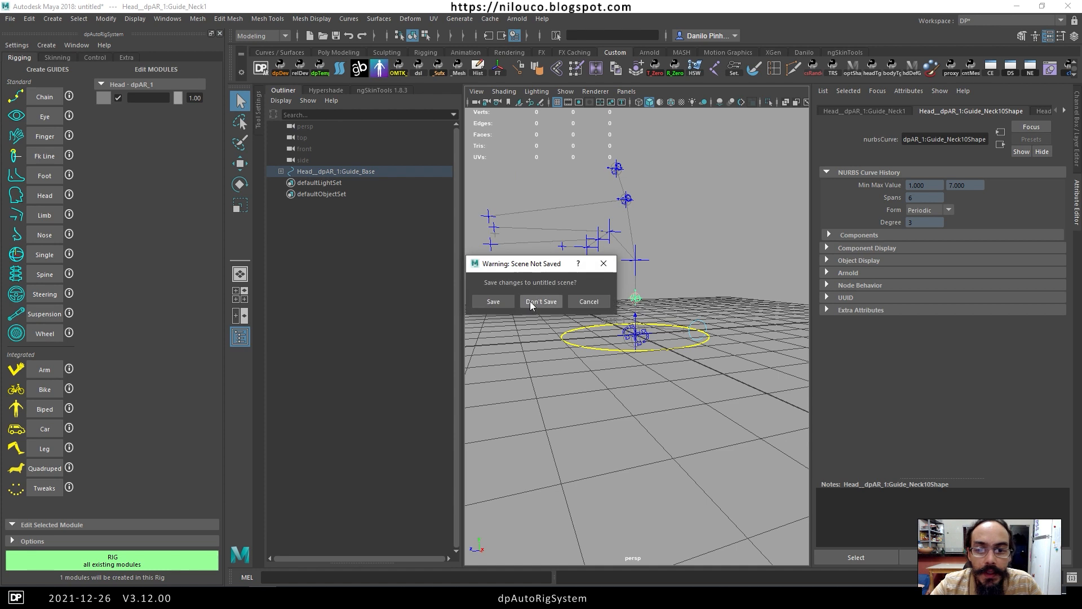
pyautogui.click(529, 301)
# Create a Limb guide, enable its Additional ribbon joints option and rig all existing modules.
pyautogui.click(44, 215)
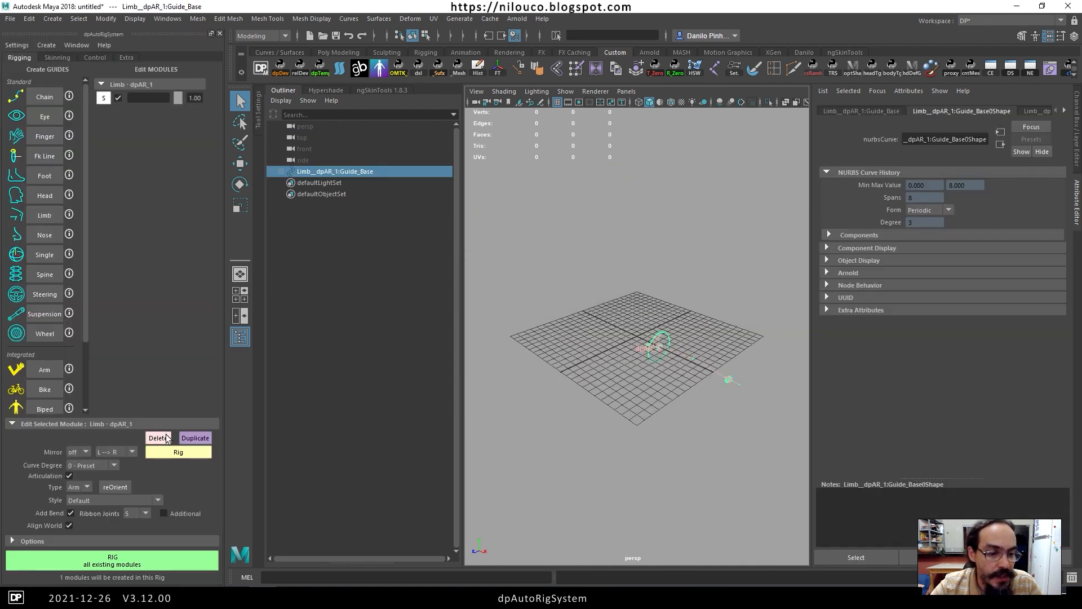
pyautogui.click(183, 514)
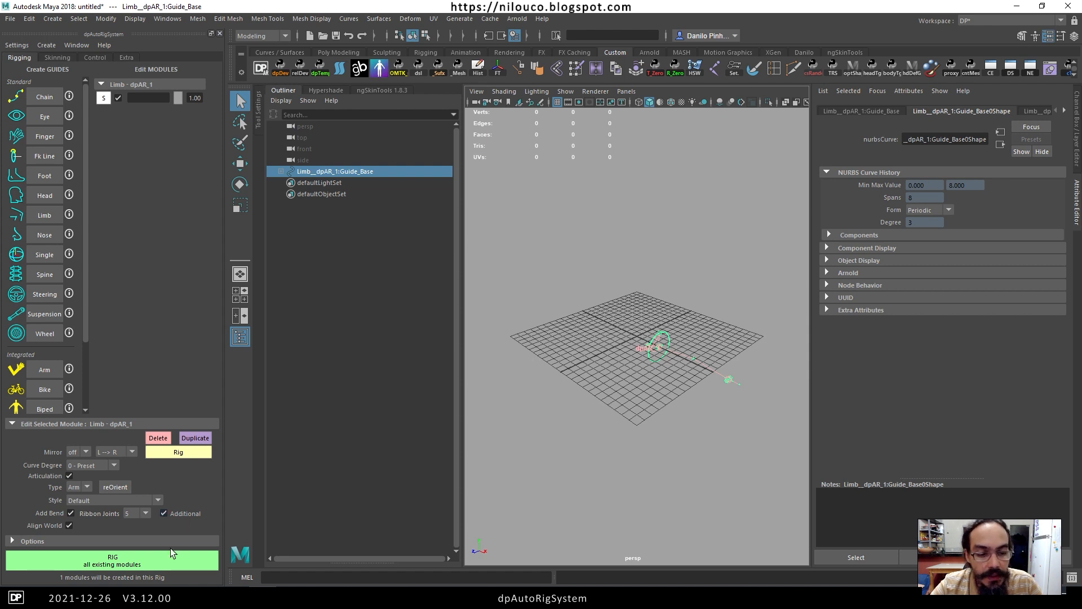
pyautogui.click(169, 557)
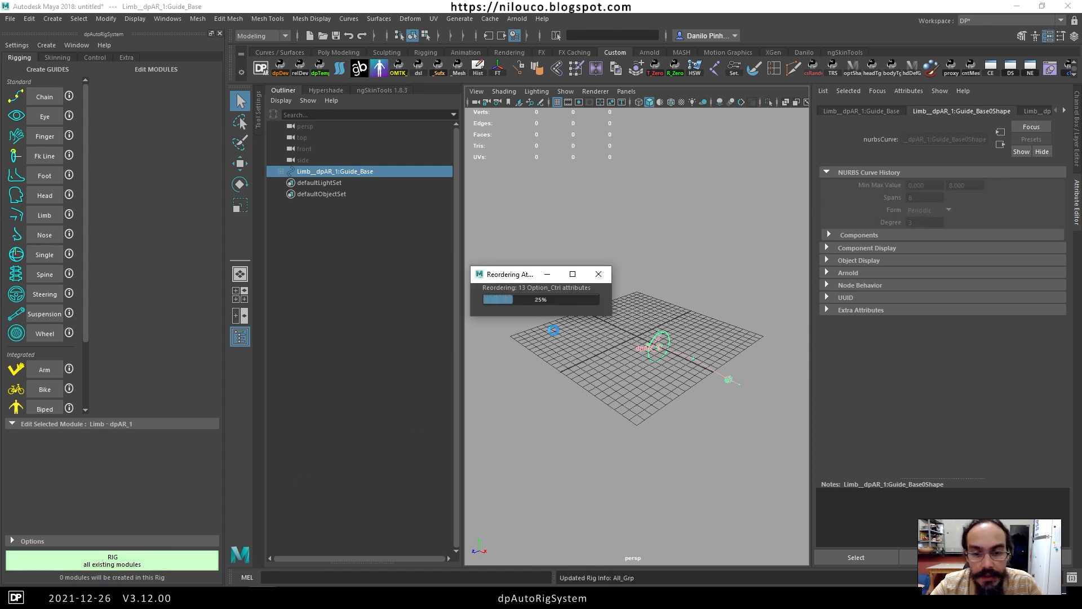
pyautogui.click(674, 206)
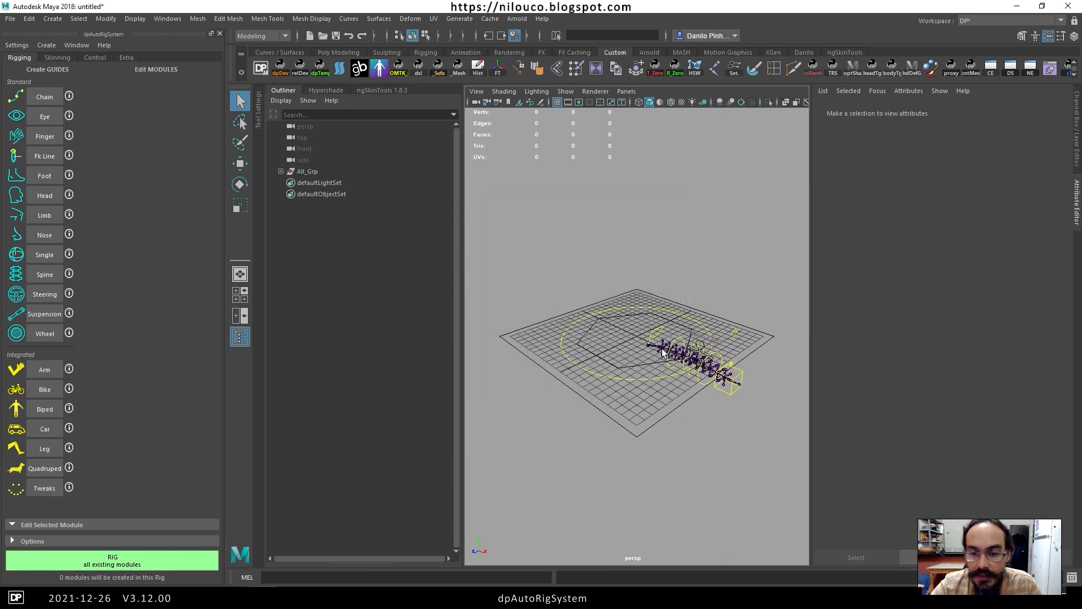
# Examine the additional joints arranged around the limb's ribbon joints.
pyautogui.scroll(5, 662, 349)
pyautogui.keyDown('alt'); pyautogui.moveTo(751, 321); pyautogui.dragTo(555, 266, button='middle'); pyautogui.keyUp('alt')
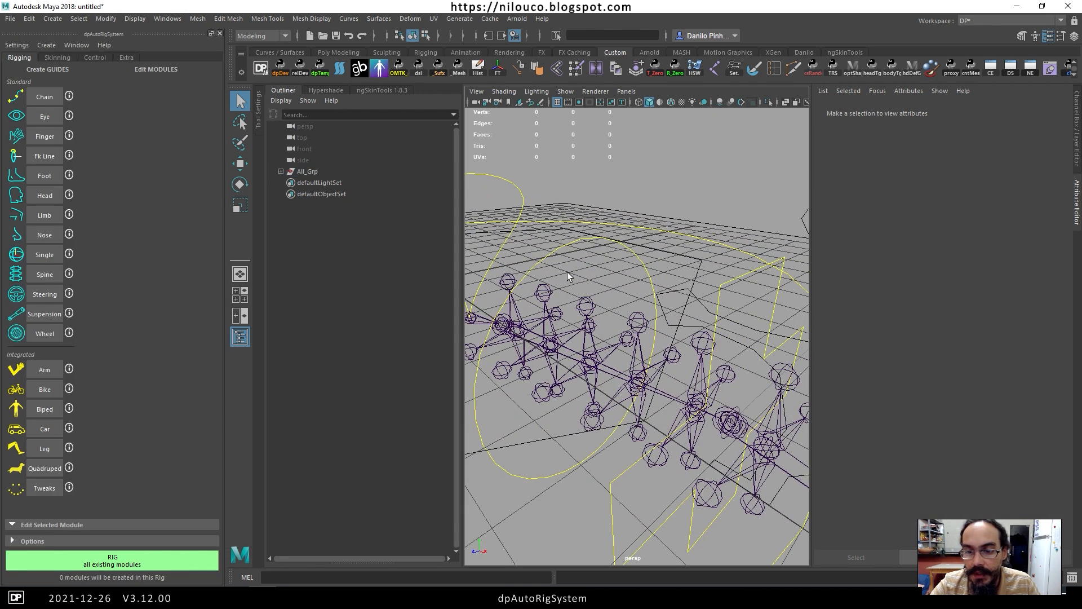
pyautogui.scroll(-2, 569, 276)
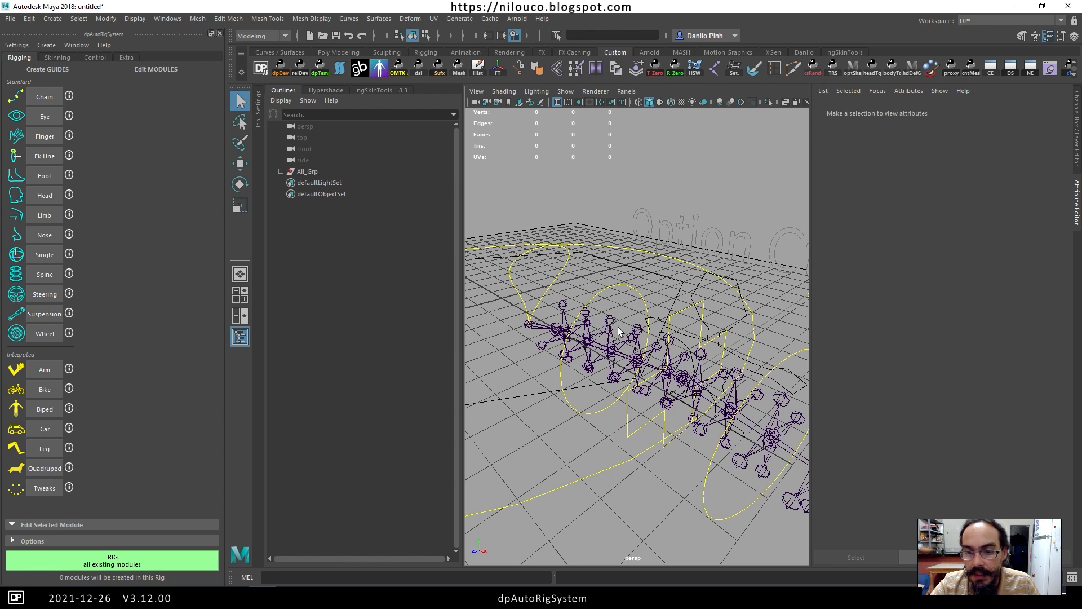
pyautogui.click(613, 354)
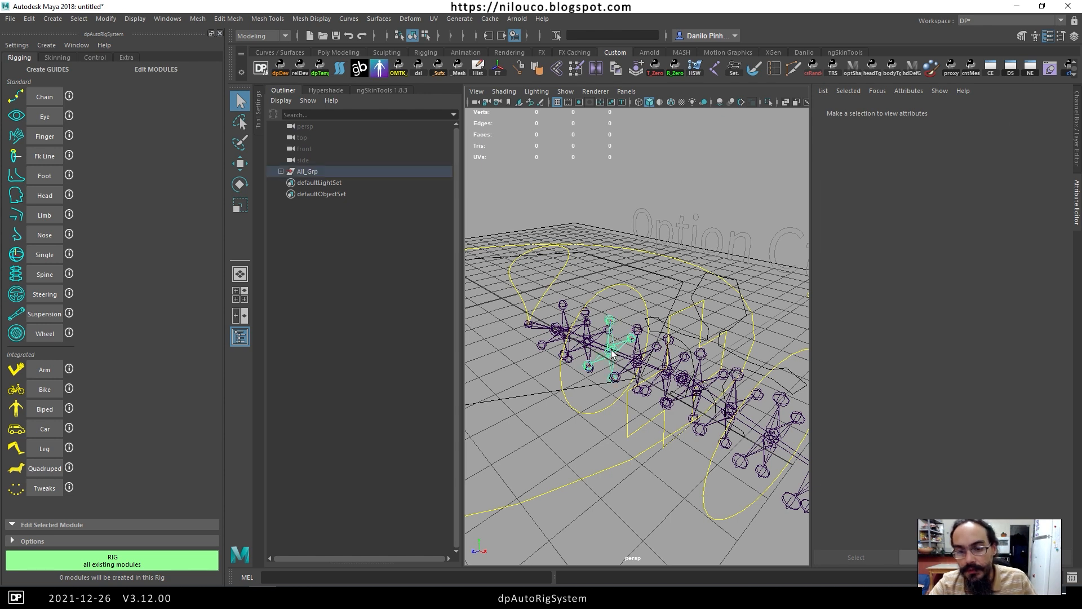
pyautogui.click(600, 200)
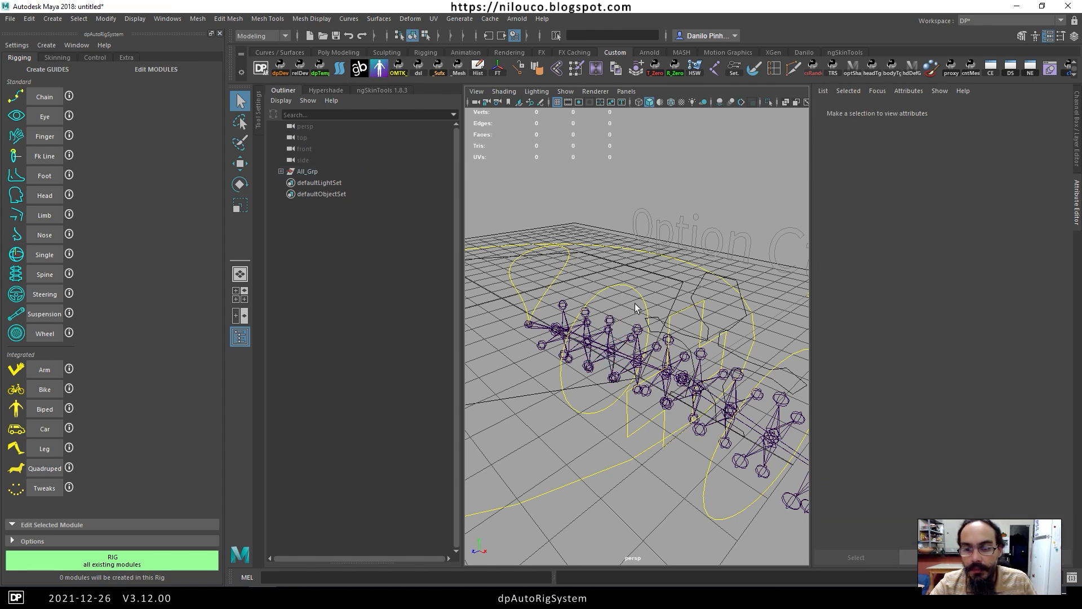
pyautogui.press('f')
# Set the Extra Bends attribute of Option_Ctrl to 1 to show the additional controls.
pyautogui.click(678, 313)
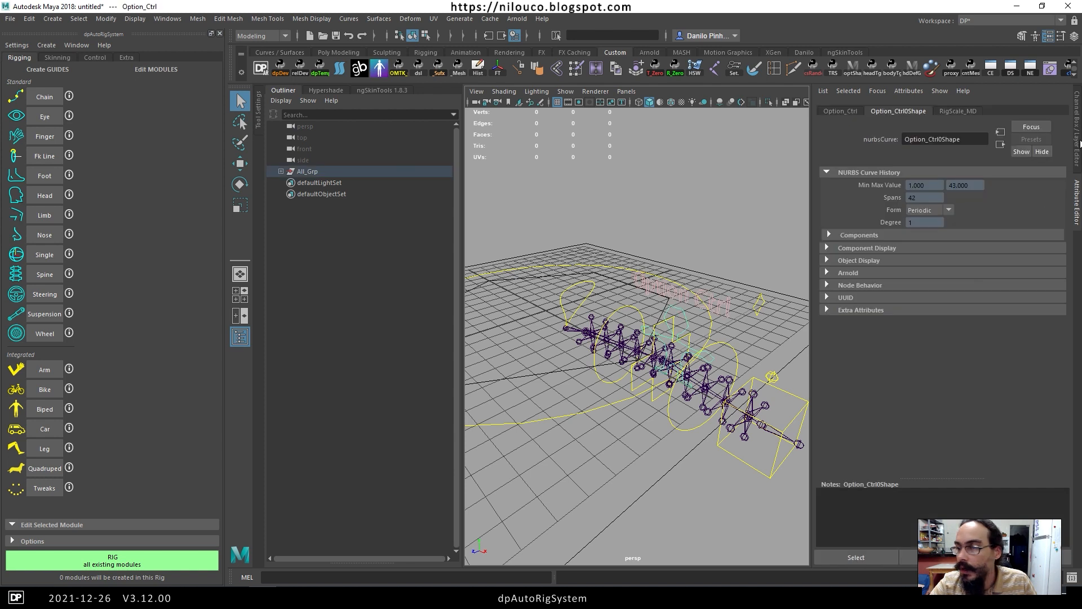
pyautogui.click(1077, 141)
pyautogui.click(1011, 321)
pyautogui.moveTo(685, 288); pyautogui.dragTo(708, 288, button='middle')
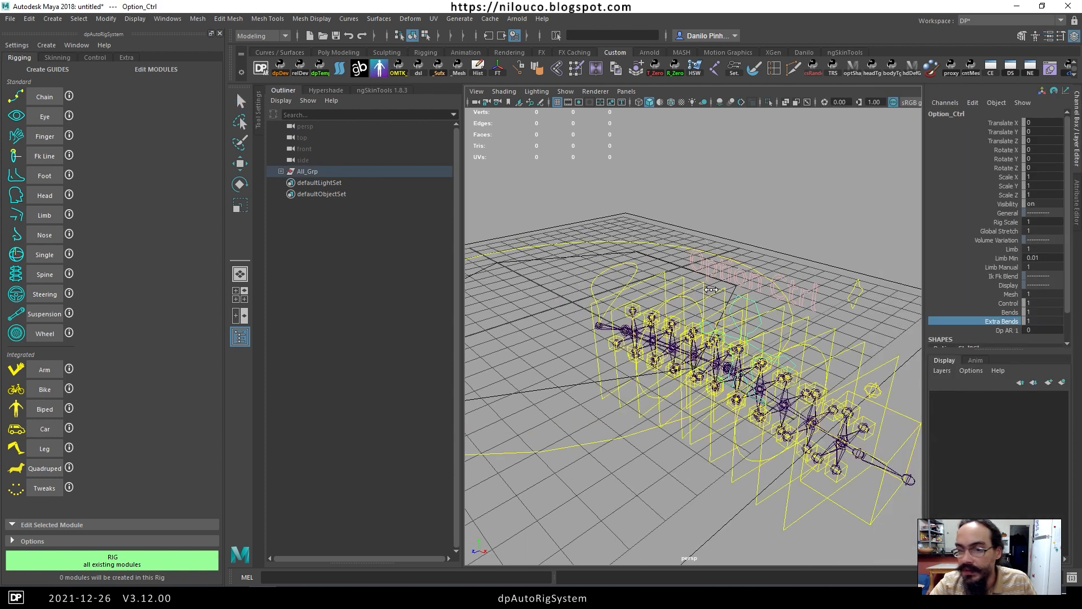
# Try moving the additional control dpAR_1_Down_03_Add_02_Ctrl and undo the move.
pyautogui.click(818, 391)
pyautogui.keyDown('alt'); pyautogui.moveTo(817, 390); pyautogui.dragTo(802, 330); pyautogui.keyUp('alt')
pyautogui.press('w')
pyautogui.hotkey('ctrl', 'z')
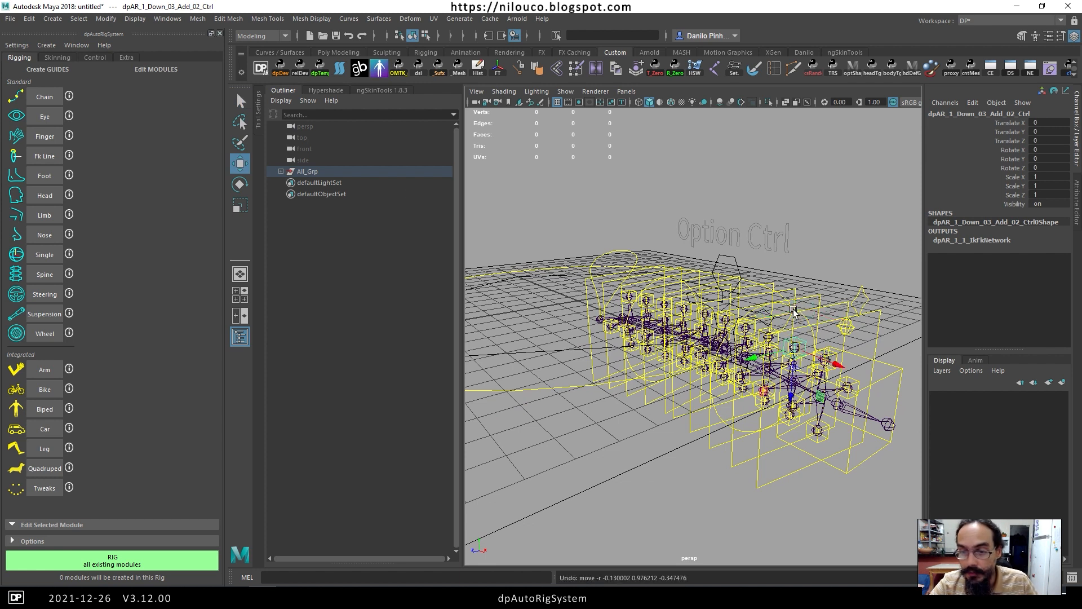
# Filter the skinning joint list to show only _Jad joints and inspect the additional joints along the limb.
pyautogui.click(52, 56)
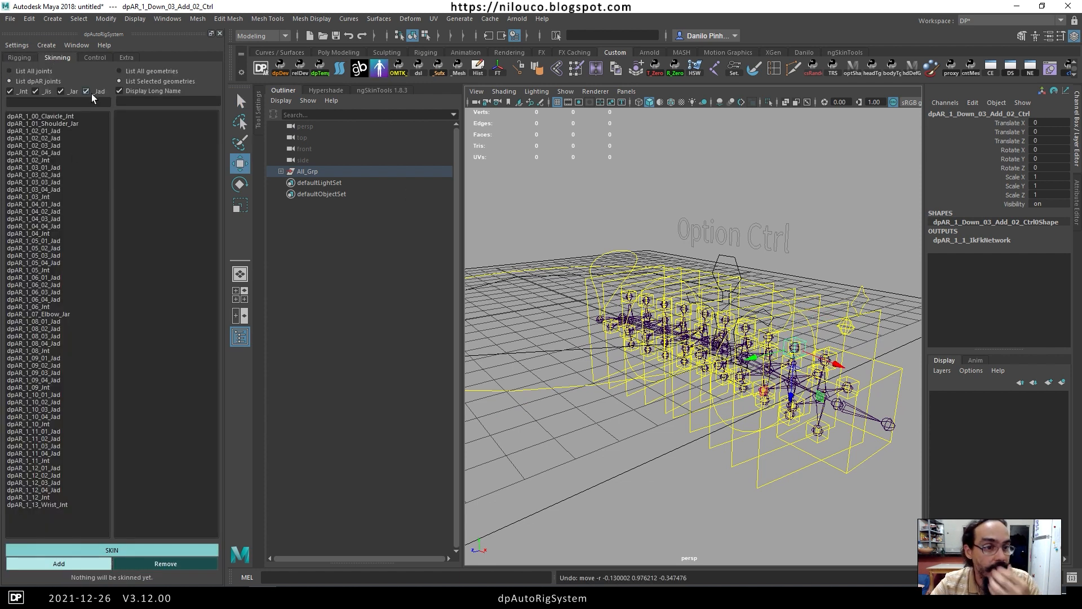
pyautogui.click(60, 90)
pyautogui.click(35, 91)
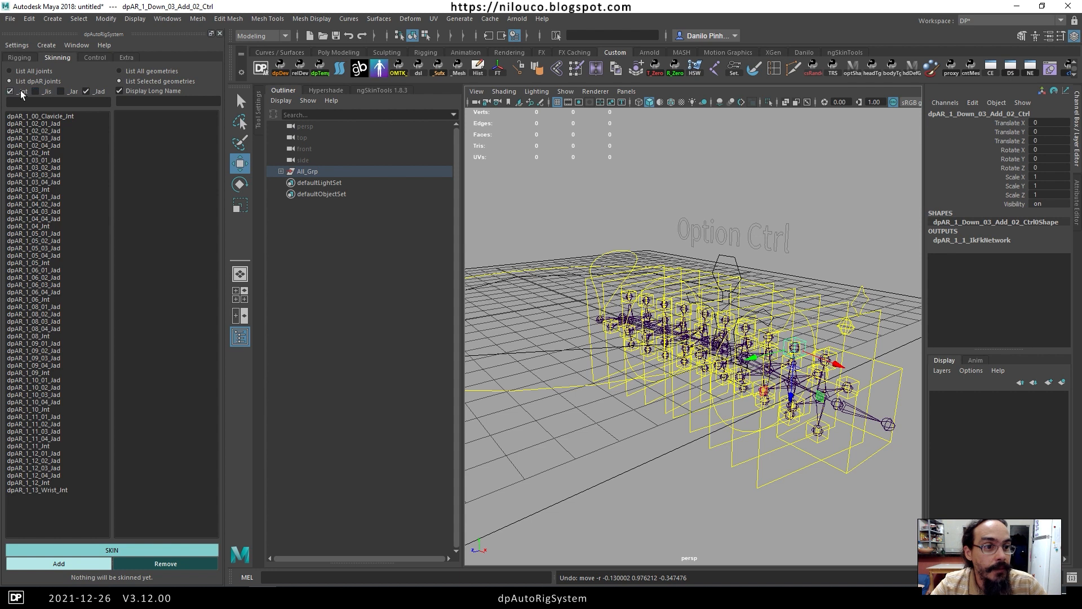
pyautogui.click(10, 91)
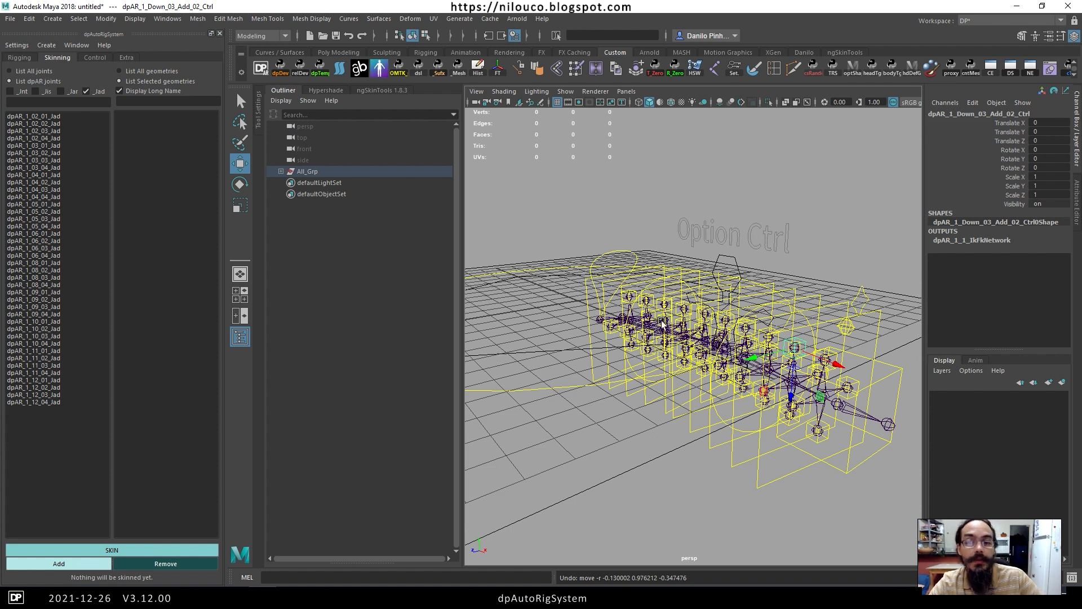
pyautogui.click(816, 146)
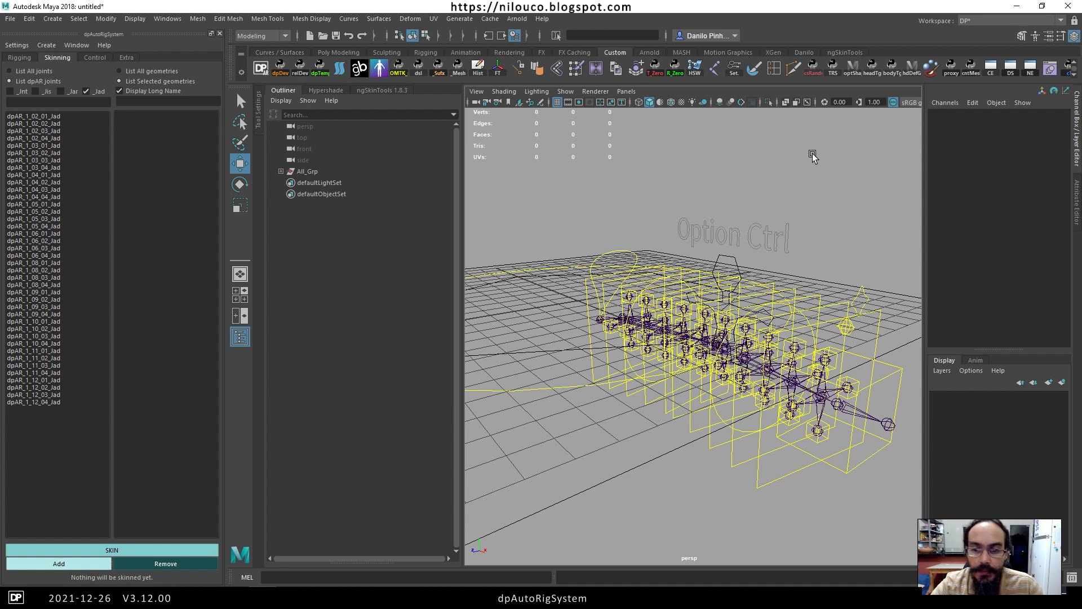
pyautogui.keyDown('alt'); pyautogui.moveTo(674, 316); pyautogui.dragTo(642, 396); pyautogui.keyUp('alt')
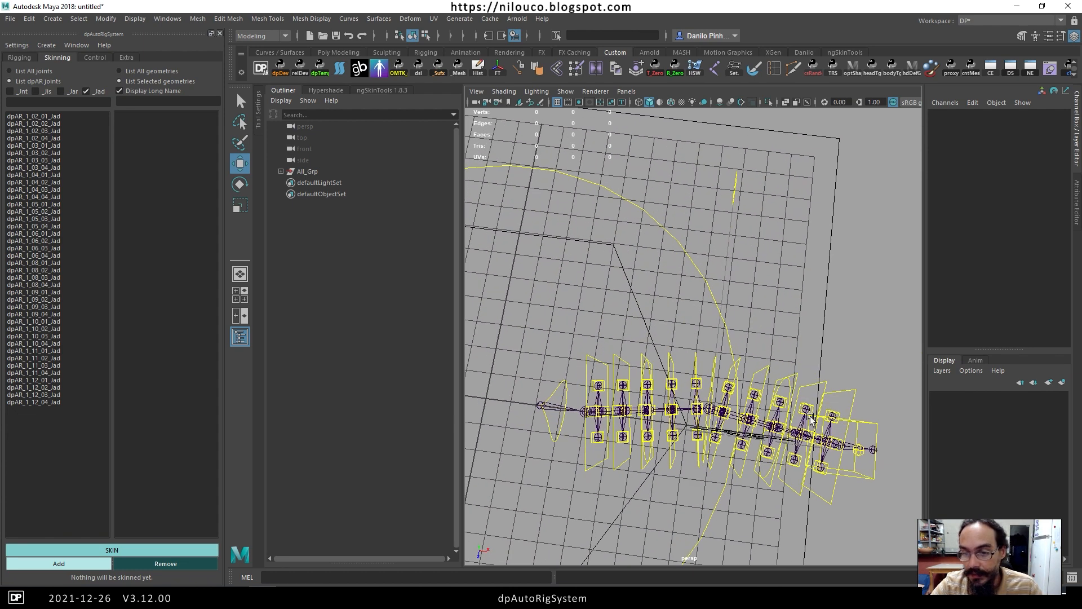
pyautogui.keyDown('alt'); pyautogui.moveTo(776, 465); pyautogui.dragTo(725, 411); pyautogui.keyUp('alt')
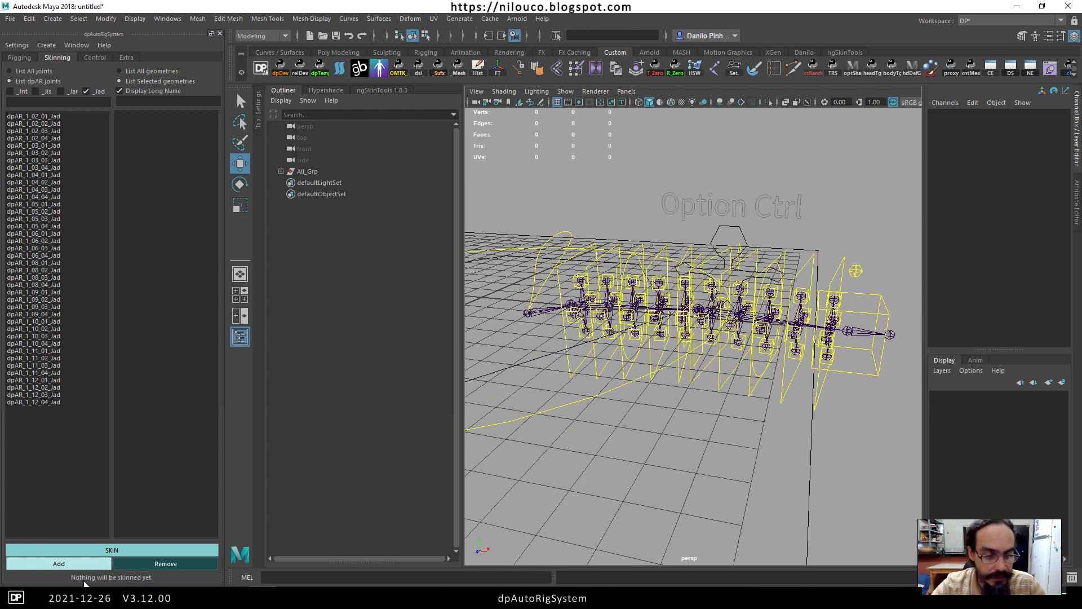
# Switch to the development log in Google Sheets and select the Chain module entry.
pyautogui.moveTo(124, 598)
pyautogui.click(188, 548)
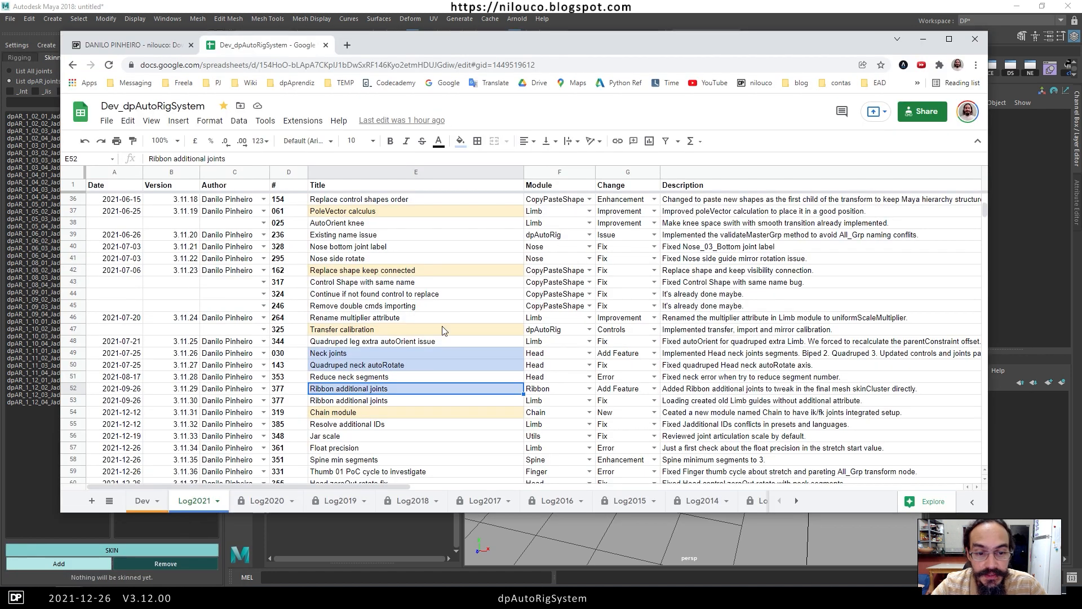
pyautogui.scroll(-3, 443, 331)
pyautogui.click(377, 295)
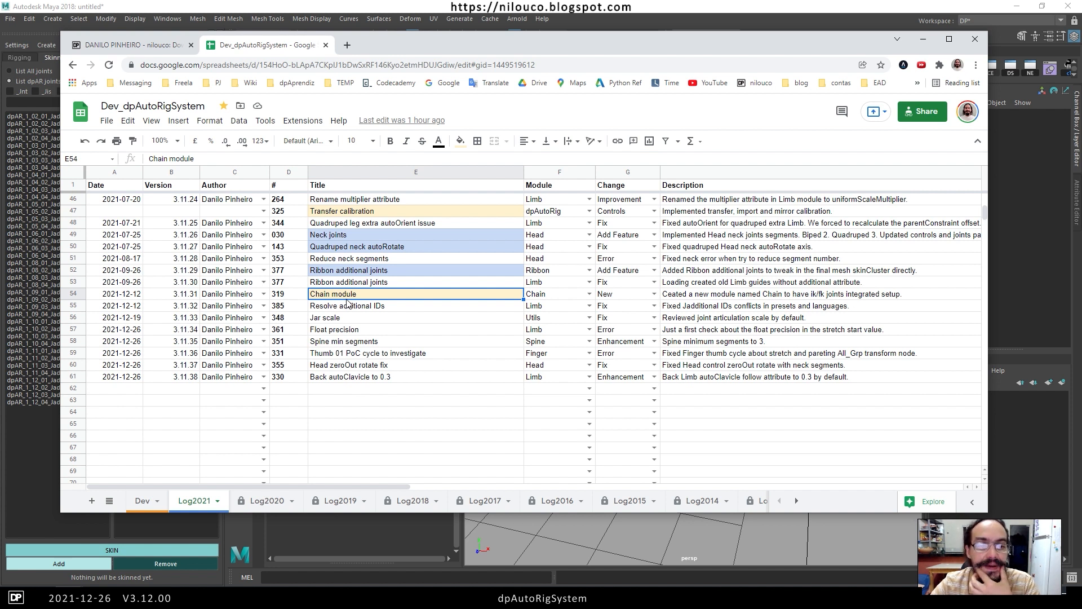
# Switch back to Maya and start a new scene without saving the current one.
pyautogui.click(391, 7)
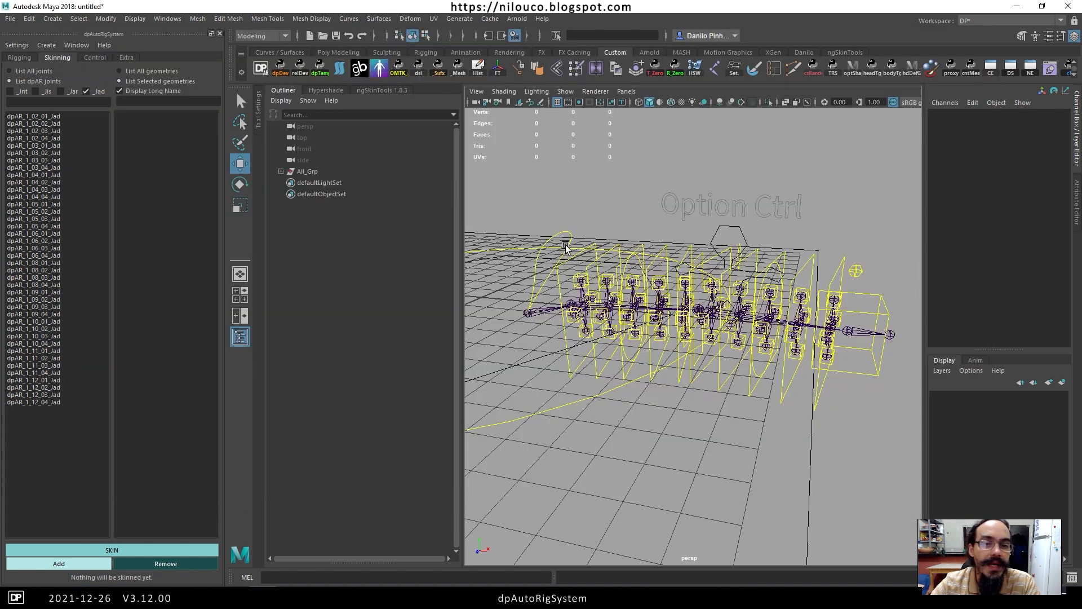
pyautogui.click(313, 39)
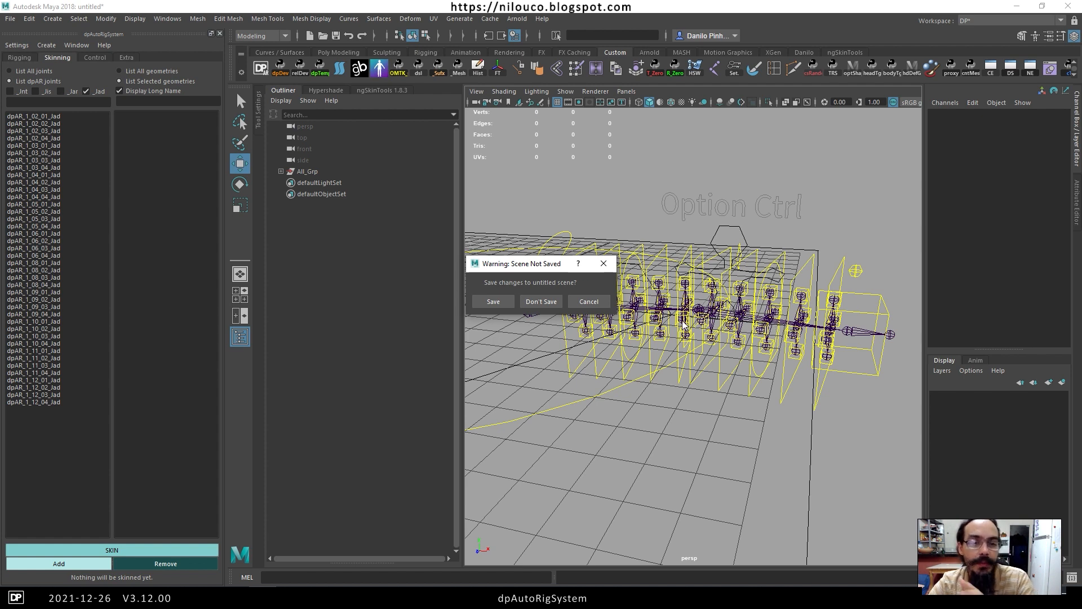
pyautogui.click(541, 301)
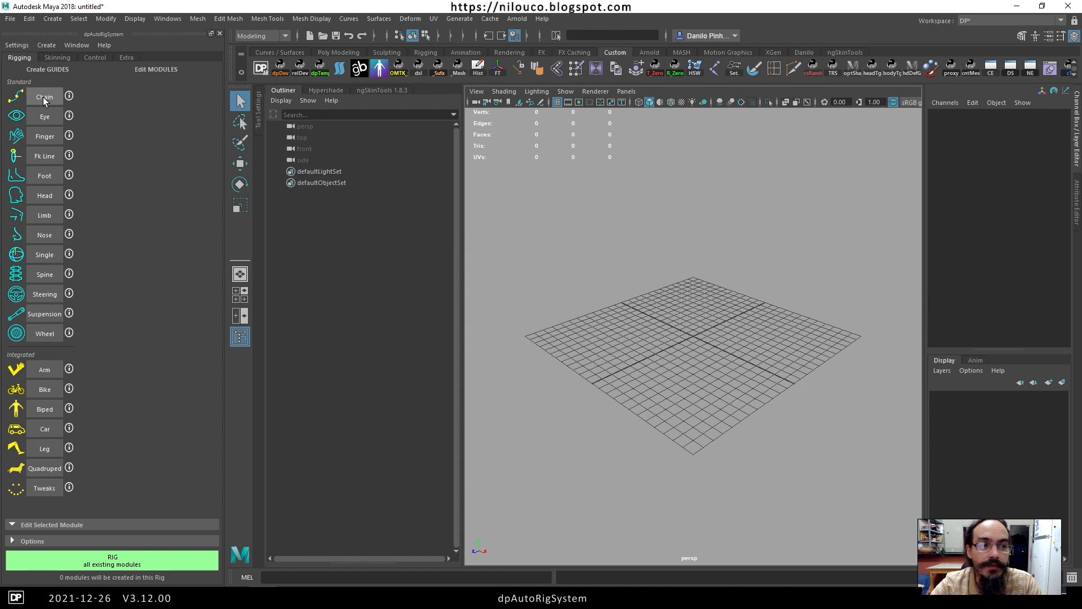
# Create a Chain guide module with its default five segments.
pyautogui.click(43, 97)
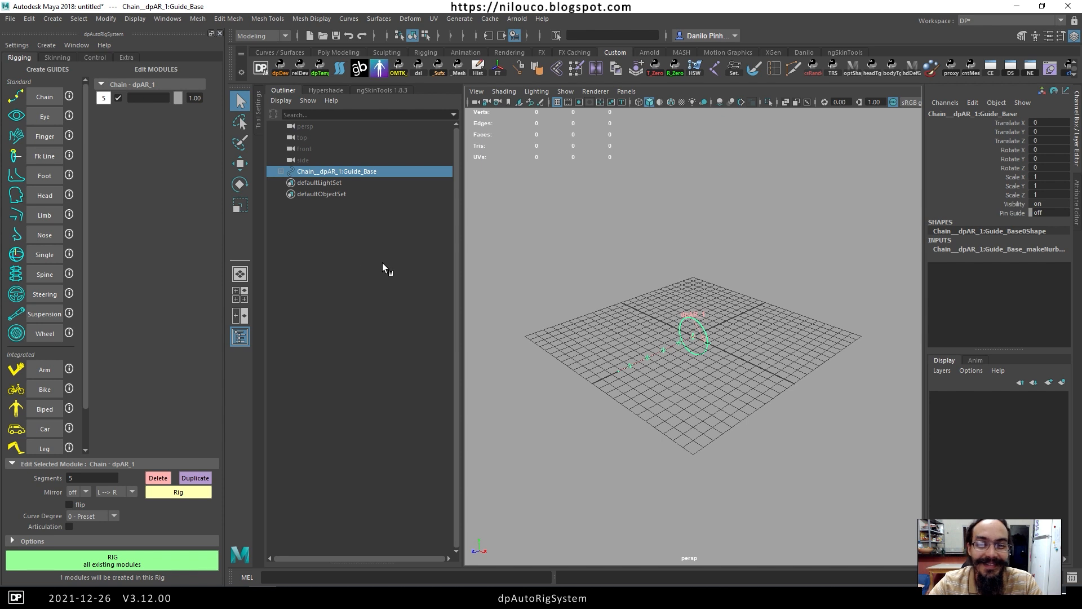
pyautogui.scroll(2, 687, 310)
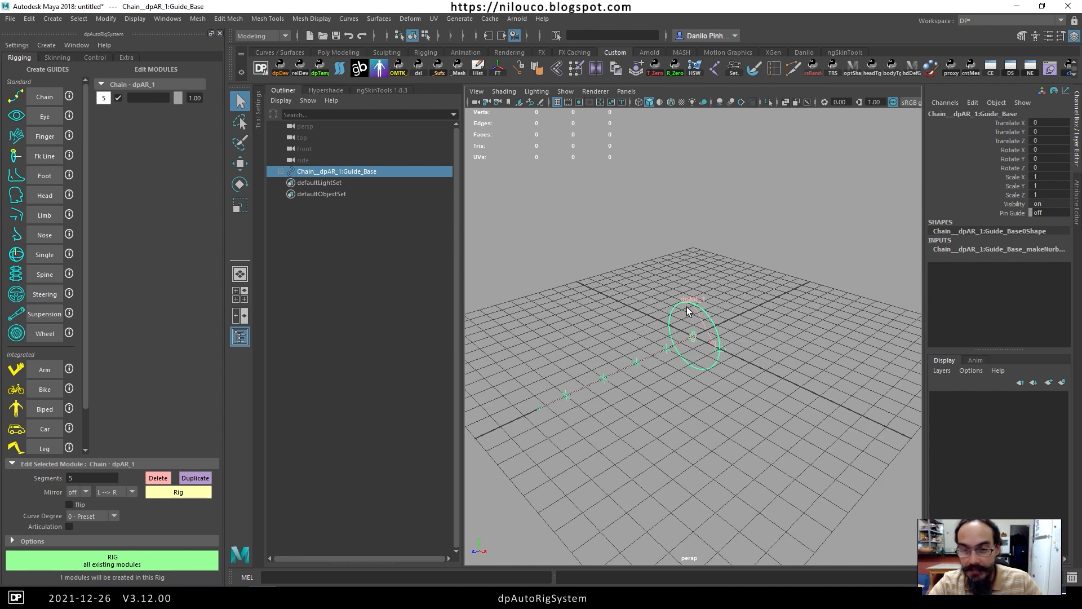
pyautogui.keyDown('alt'); pyautogui.moveTo(646, 330); pyautogui.dragTo(737, 274); pyautogui.keyUp('alt')
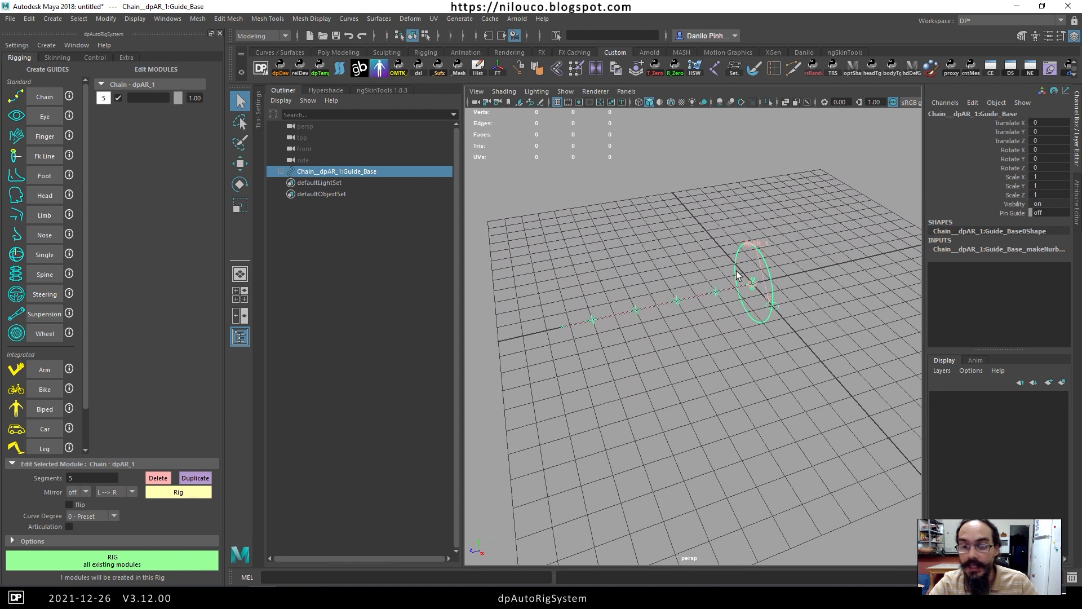
pyautogui.keyDown('alt'); pyautogui.moveTo(753, 336); pyautogui.dragTo(754, 330); pyautogui.keyUp('alt')
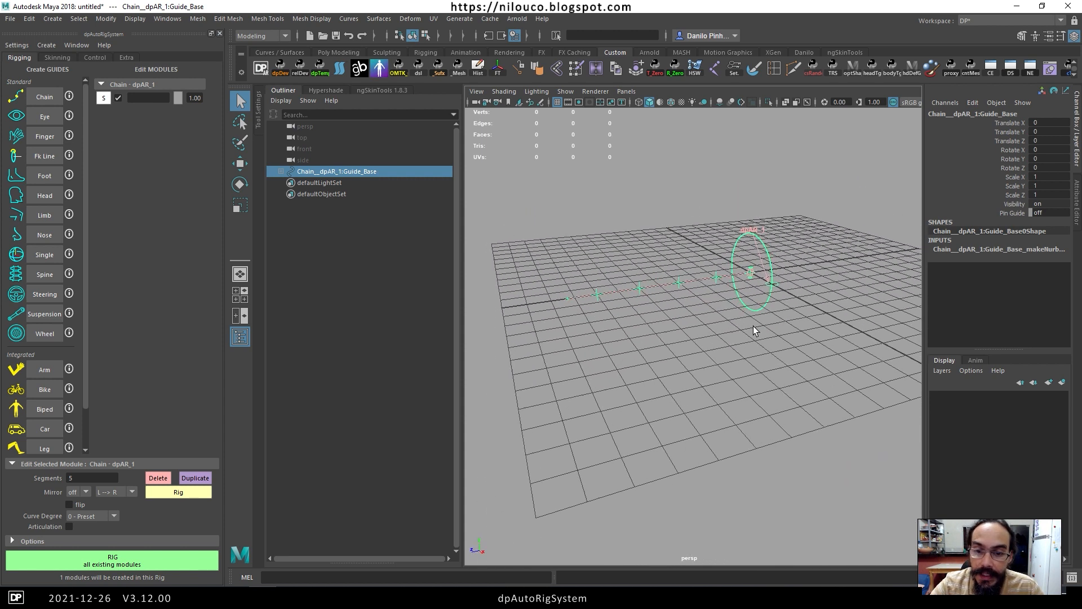
# Check the Chain's joint guides, rig all existing modules and dismiss the log window.
pyautogui.click(717, 276)
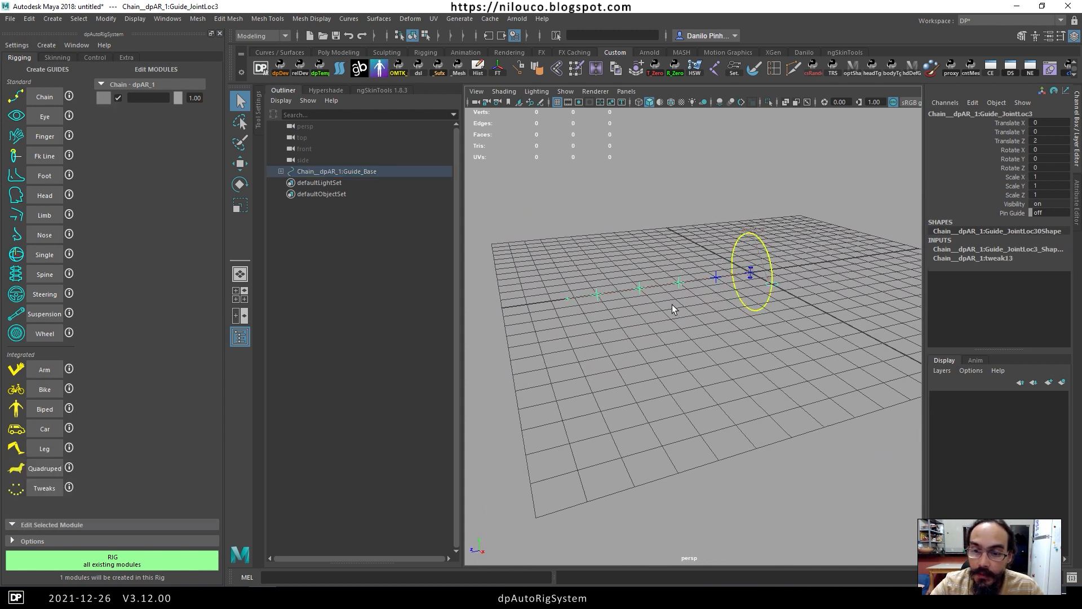
pyautogui.moveTo(643, 274); pyautogui.dragTo(643, 322)
pyautogui.moveTo(584, 273); pyautogui.dragTo(599, 316)
pyautogui.click(736, 260)
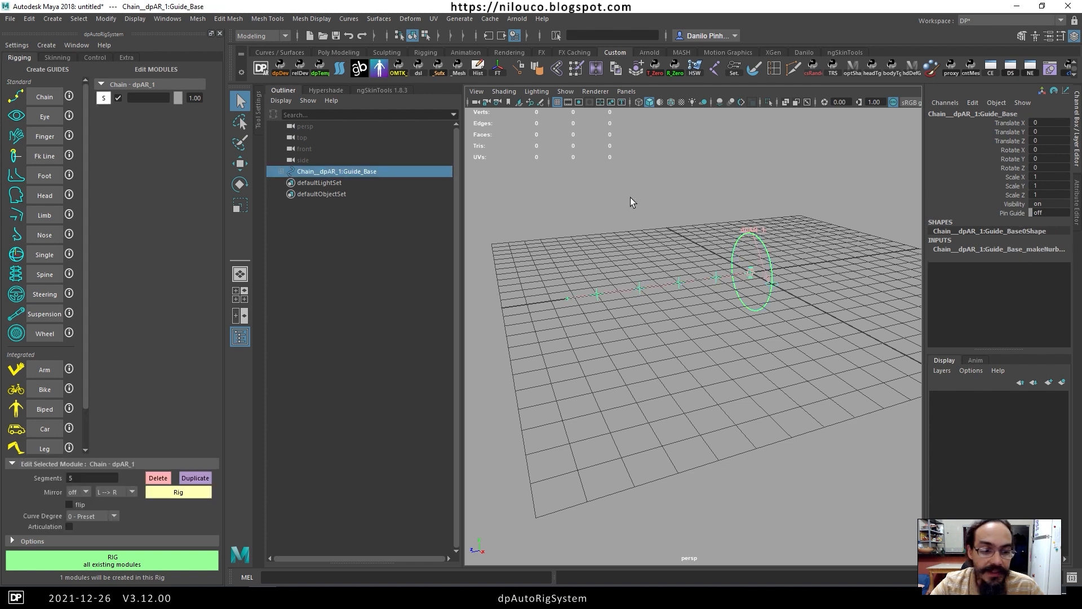
pyautogui.click(107, 559)
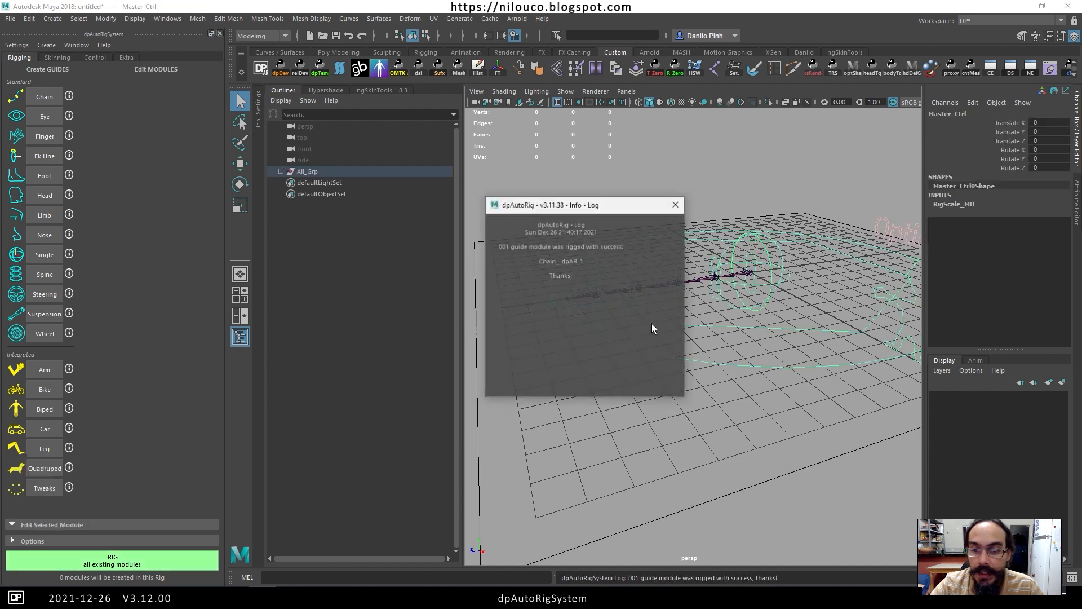
pyautogui.click(674, 203)
# Try rotating dpAR_1_Ik_Main_Ctrl at the chain's base and undo the rotation.
pyautogui.keyDown('alt'); pyautogui.moveTo(691, 293); pyautogui.dragTo(706, 291); pyautogui.keyUp('alt')
pyautogui.click(740, 243)
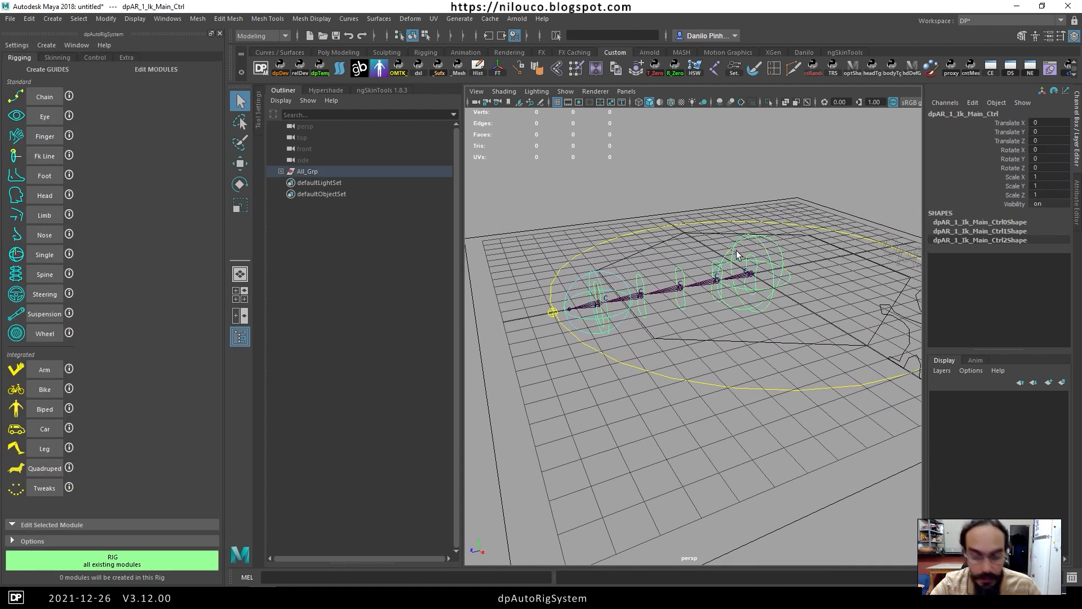
pyautogui.press('e')
pyautogui.moveTo(727, 254); pyautogui.dragTo(733, 225)
pyautogui.hotkey('ctrl', 'z')
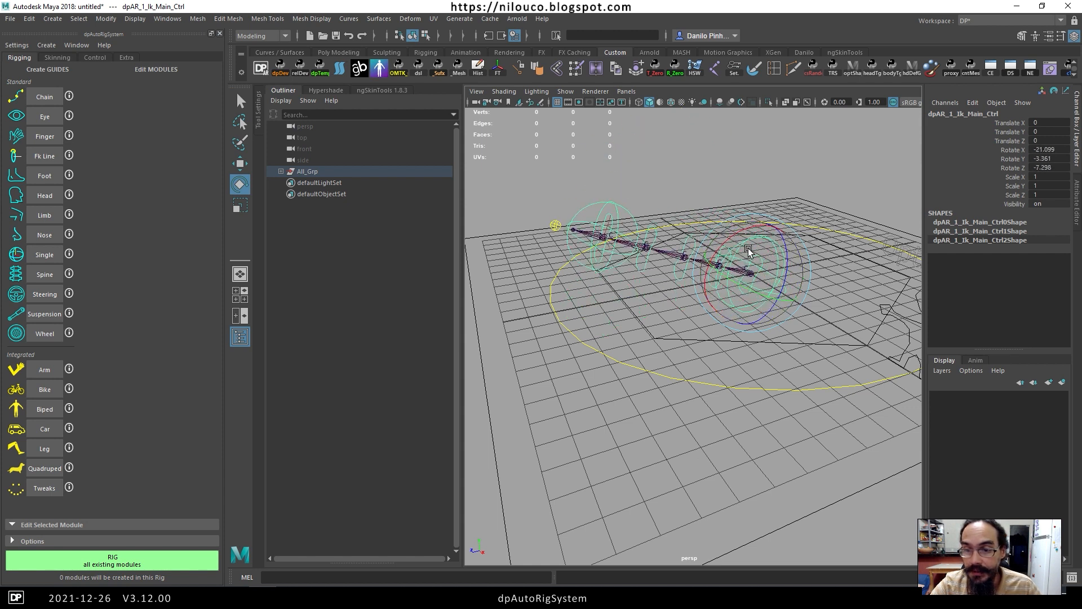
pyautogui.click(667, 213)
# Raise dpAR_1_Ik_Last_Ctrl at the chain's end to about 4.26 in Translate Y and -0.7 in Translate Z.
pyautogui.click(620, 283)
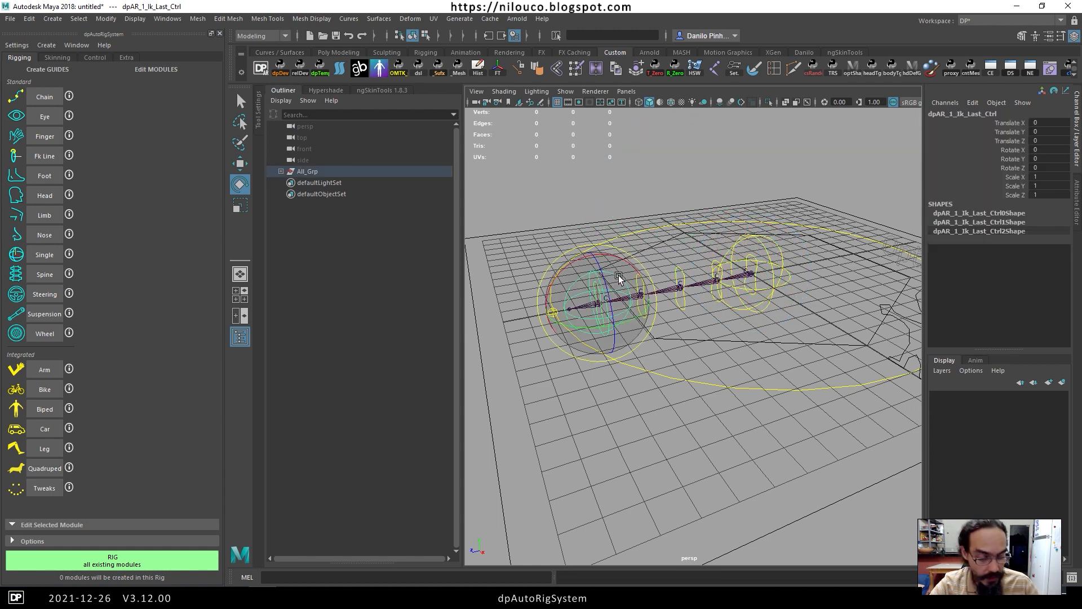
pyautogui.press('w')
pyautogui.moveTo(555, 276); pyautogui.dragTo(556, 156)
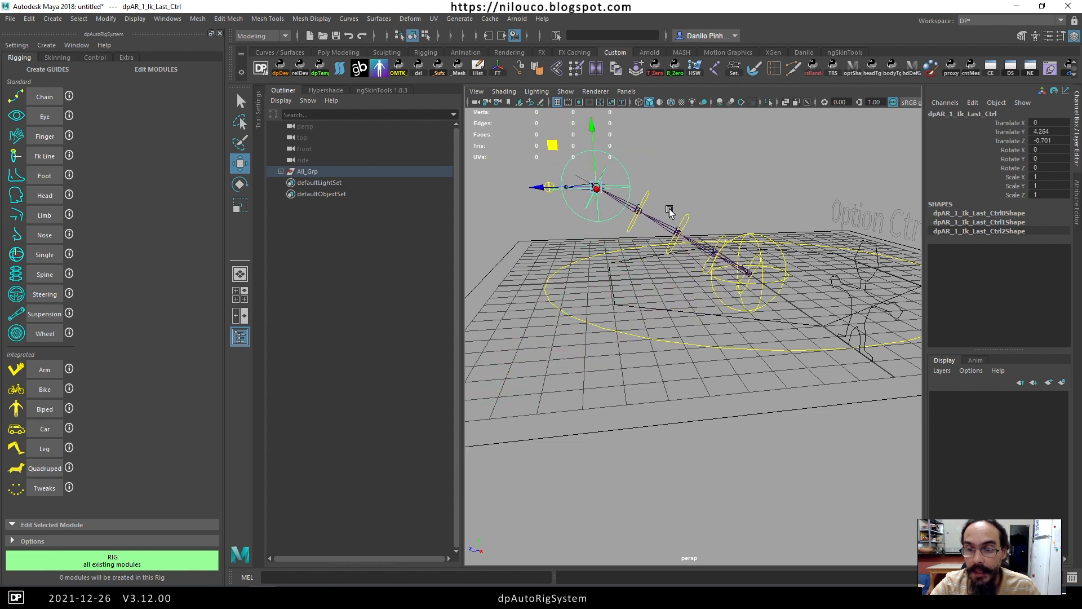
# Bend the chain by raising its middle IK control, lowering dpAR_1_Ik_3_Ctrl about 2.16 units and shifting dpAR_1_Ik_1_Ctrl by about 0.82 in Y, 0.49 in Z.
pyautogui.click(685, 220)
pyautogui.moveTo(684, 219); pyautogui.dragTo(690, 127)
pyautogui.click(643, 201)
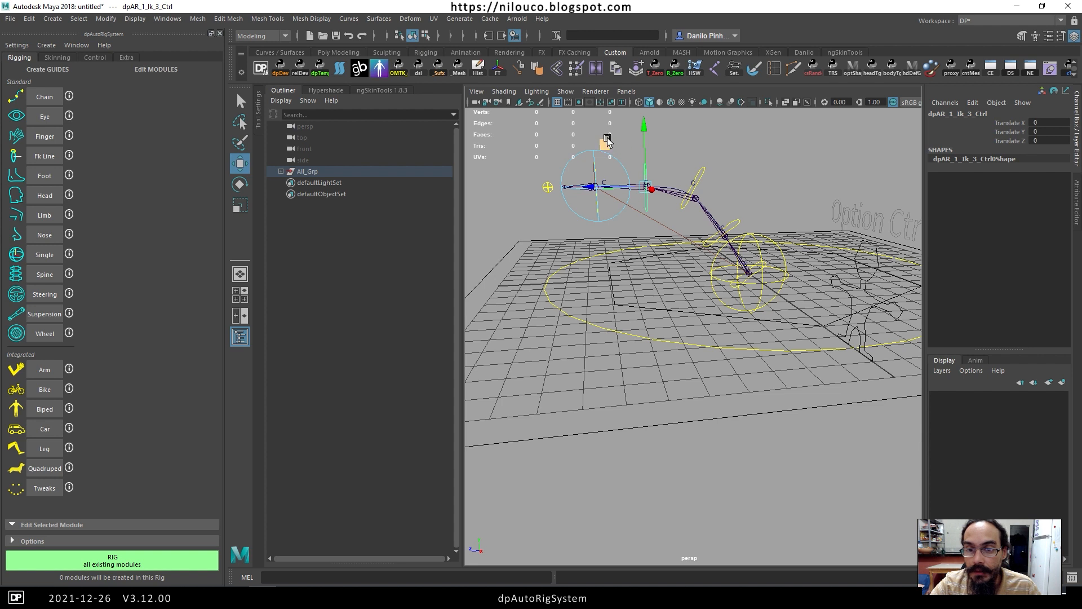
pyautogui.moveTo(607, 142); pyautogui.dragTo(598, 189)
pyautogui.click(735, 223)
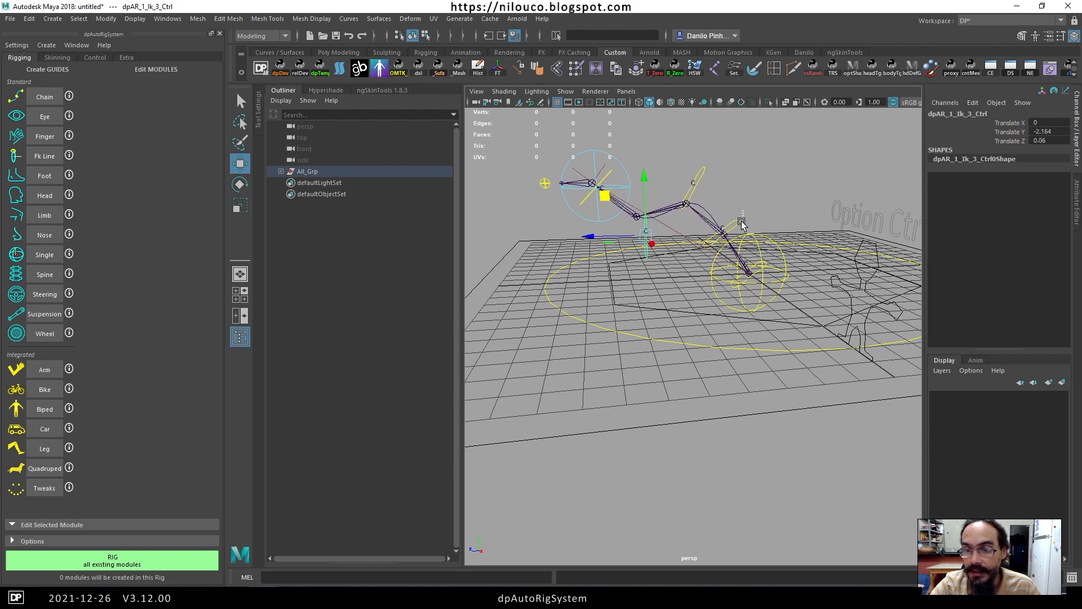
pyautogui.moveTo(715, 228); pyautogui.dragTo(732, 209)
pyautogui.keyDown('alt'); pyautogui.moveTo(744, 161); pyautogui.dragTo(532, 222); pyautogui.keyUp('alt')
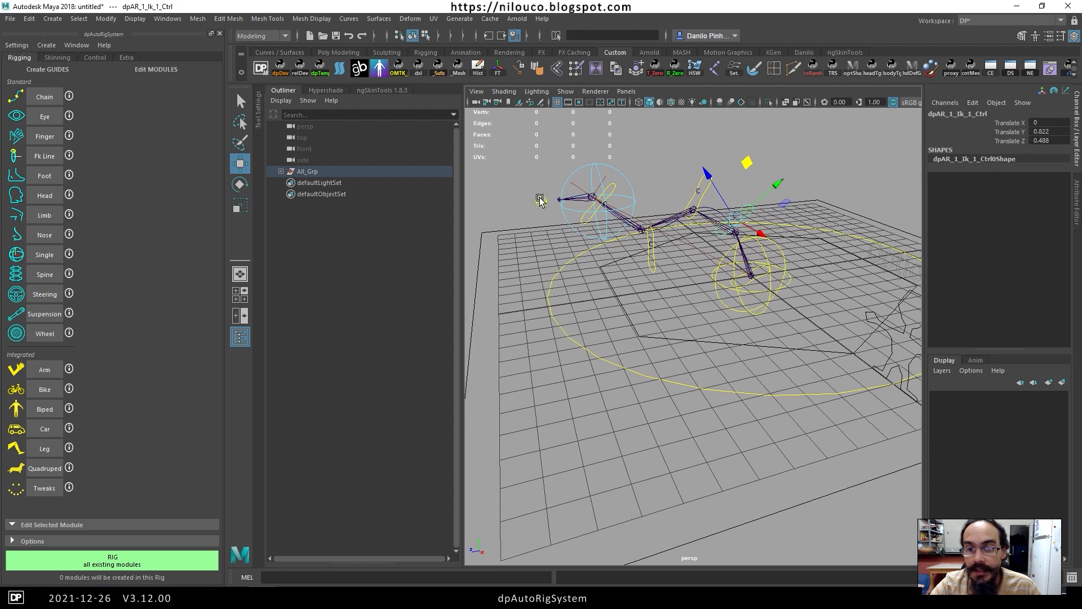
# View the attributes of dpAR_1_ToParent_Ctrl and set Option_Ctrl's Dp AR 1 blend to 1 for FK mode.
pyautogui.click(541, 209)
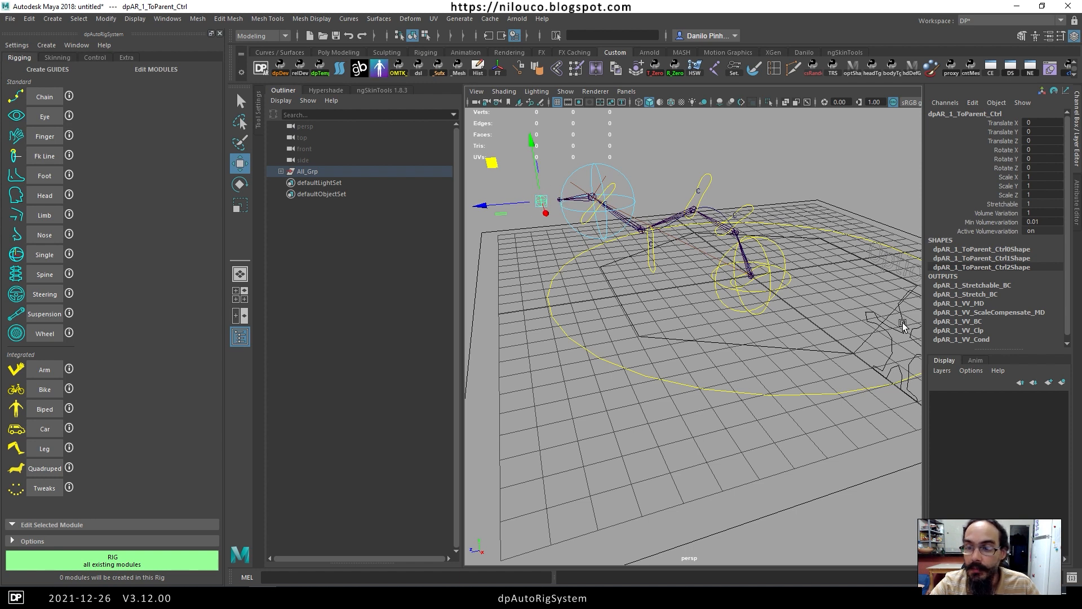
pyautogui.click(887, 350)
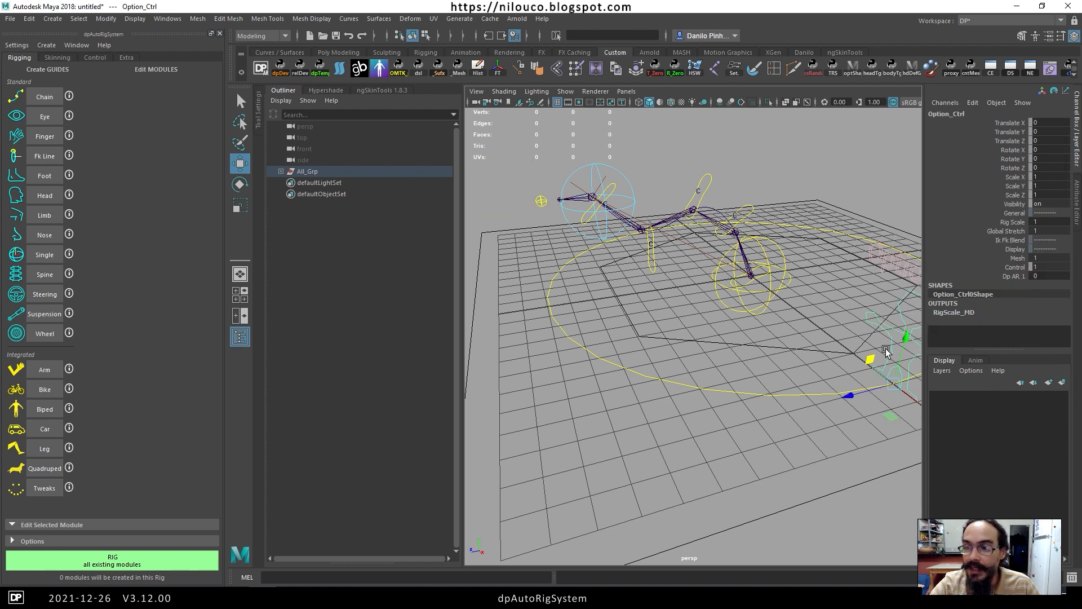
pyautogui.click(1017, 276)
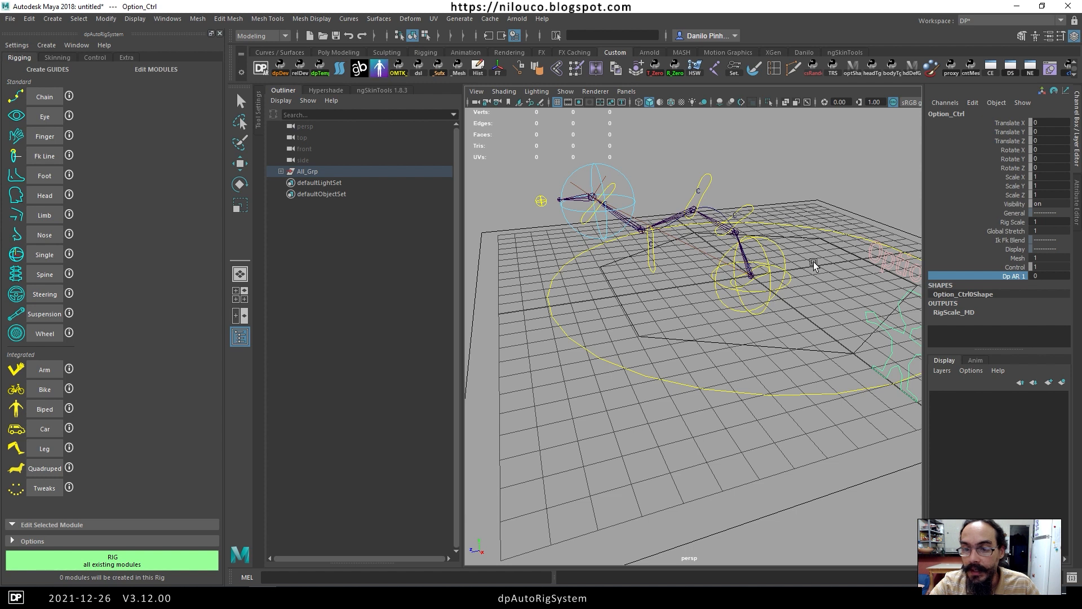
pyautogui.moveTo(815, 265); pyautogui.dragTo(828, 264, button='middle')
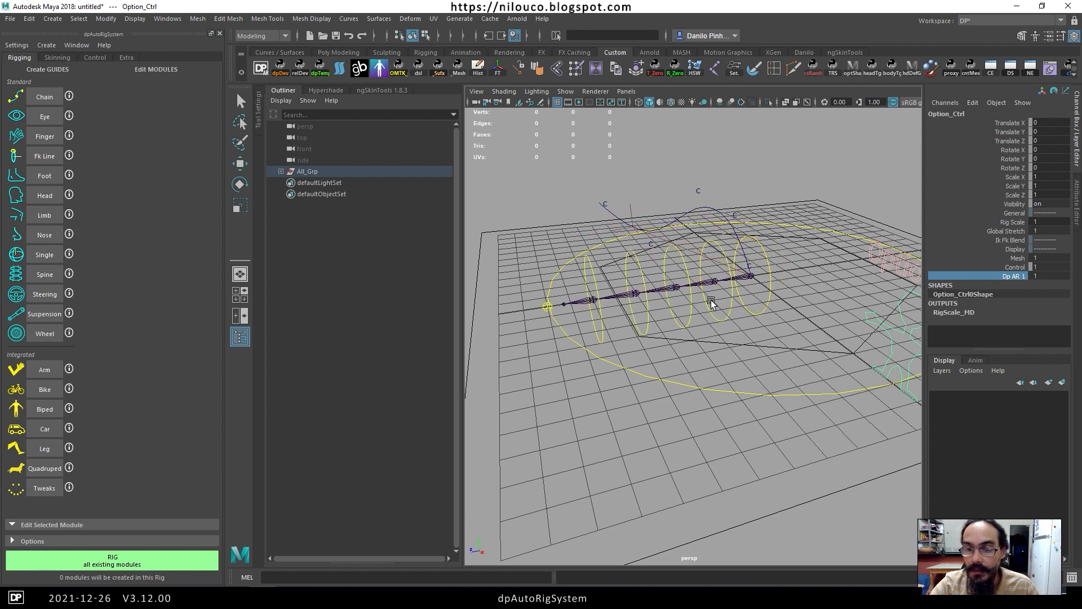
# Rotate the chain's FK controls together from dpAR_1_01_Fk_Ctrl onward to curl the joints downward.
pyautogui.click(691, 326)
pyautogui.press('w')
pyautogui.press('e')
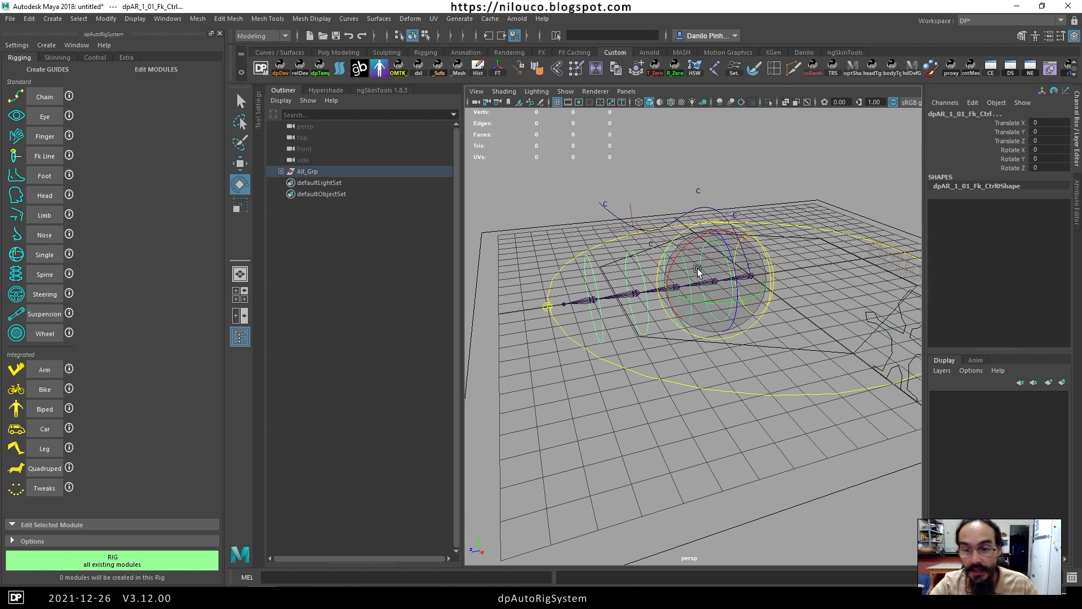
pyautogui.moveTo(691, 326); pyautogui.dragTo(684, 354)
# Set Option_Ctrl's Dp AR 1 blend to 0 to return the chain to its IK pose.
pyautogui.click(896, 328)
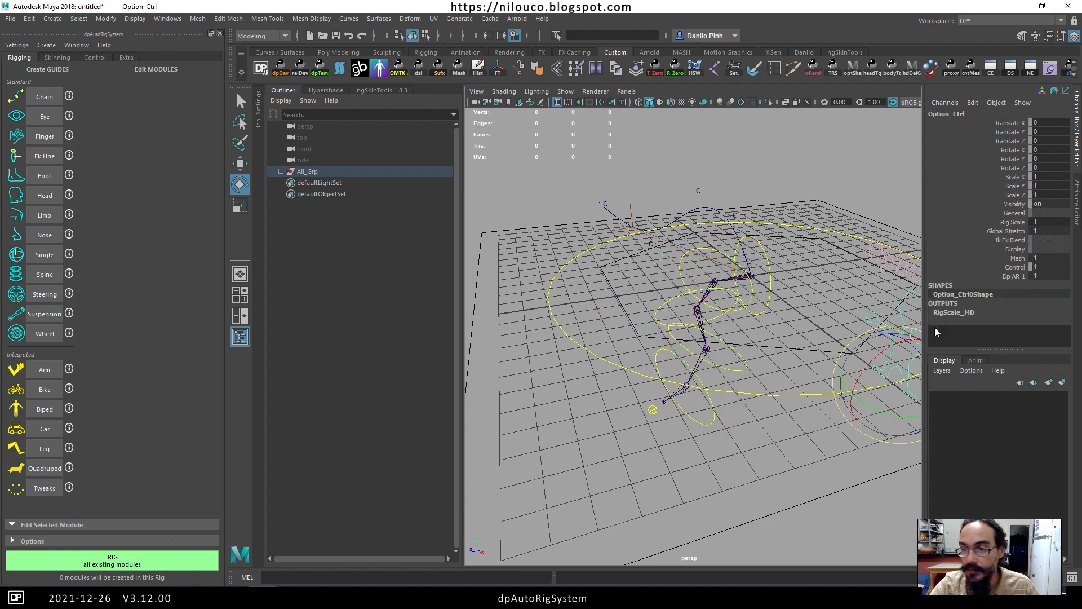
pyautogui.click(1013, 276)
pyautogui.moveTo(812, 285); pyautogui.dragTo(688, 212, button='middle')
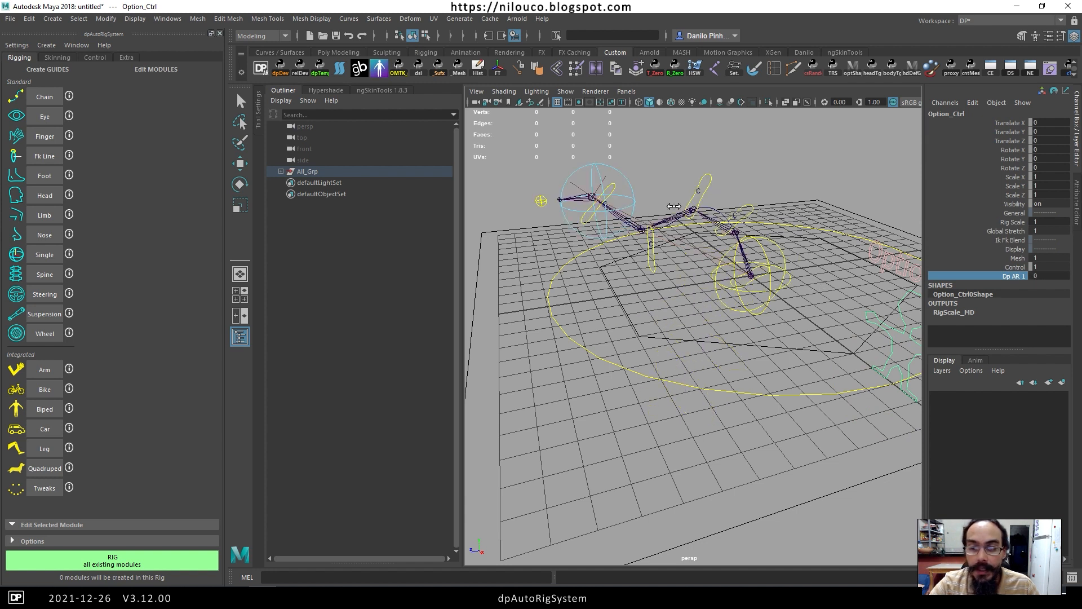
# Start another new scene without saving and create a fresh Chain guide module.
pyautogui.click(309, 35)
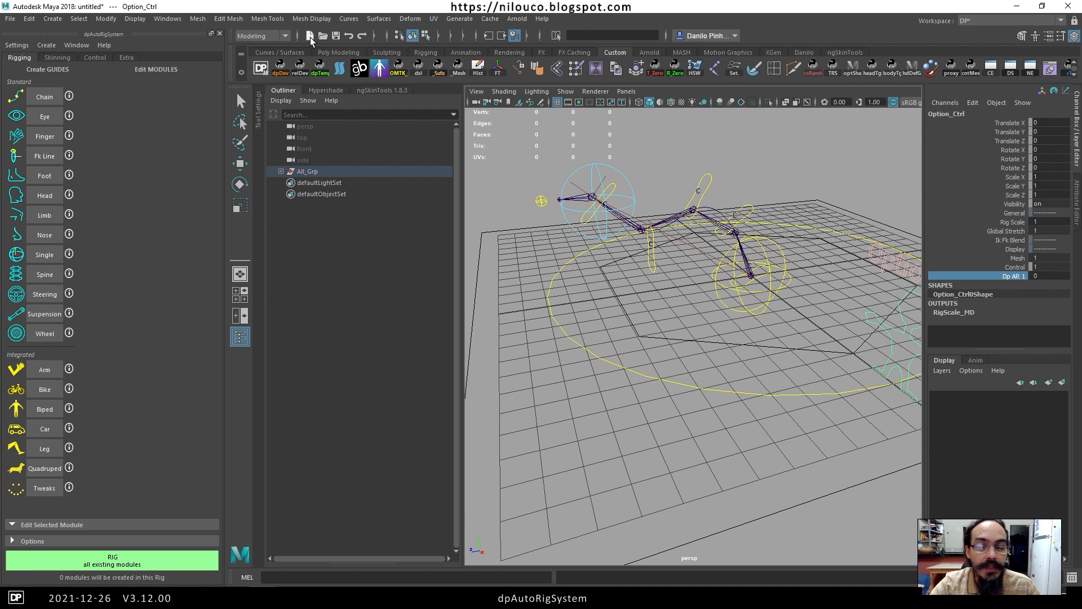
pyautogui.click(541, 301)
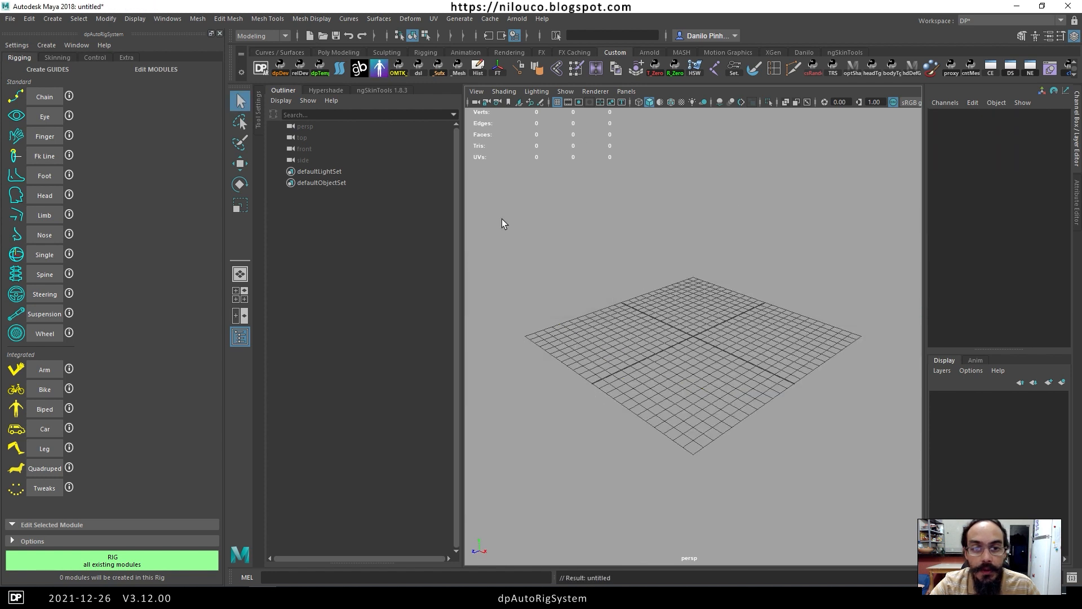
pyautogui.click(45, 97)
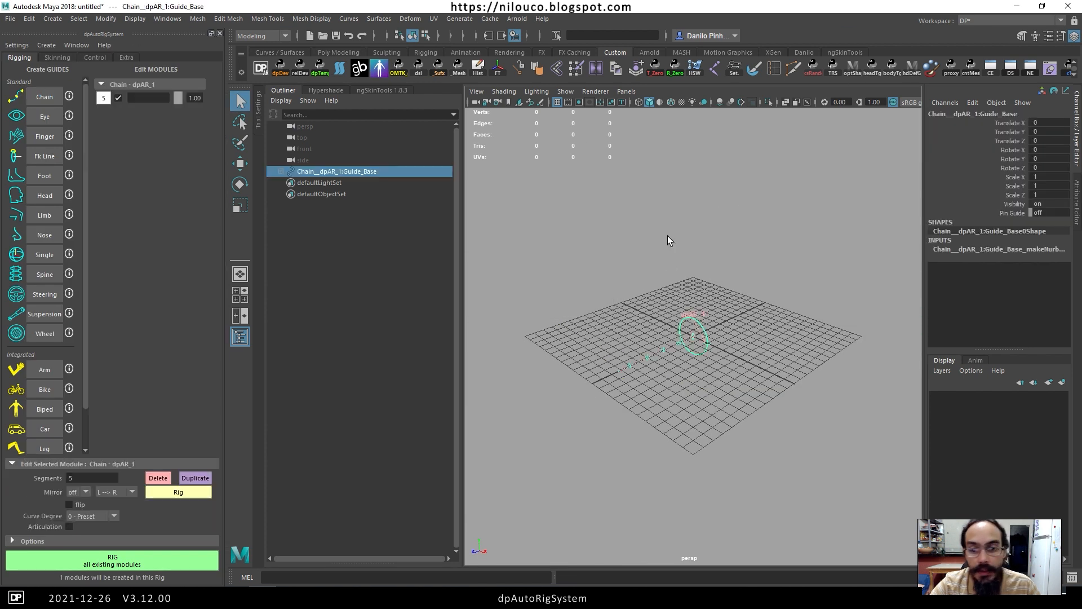
pyautogui.keyDown('alt'); pyautogui.moveTo(569, 290); pyautogui.dragTo(668, 244); pyautogui.keyUp('alt')
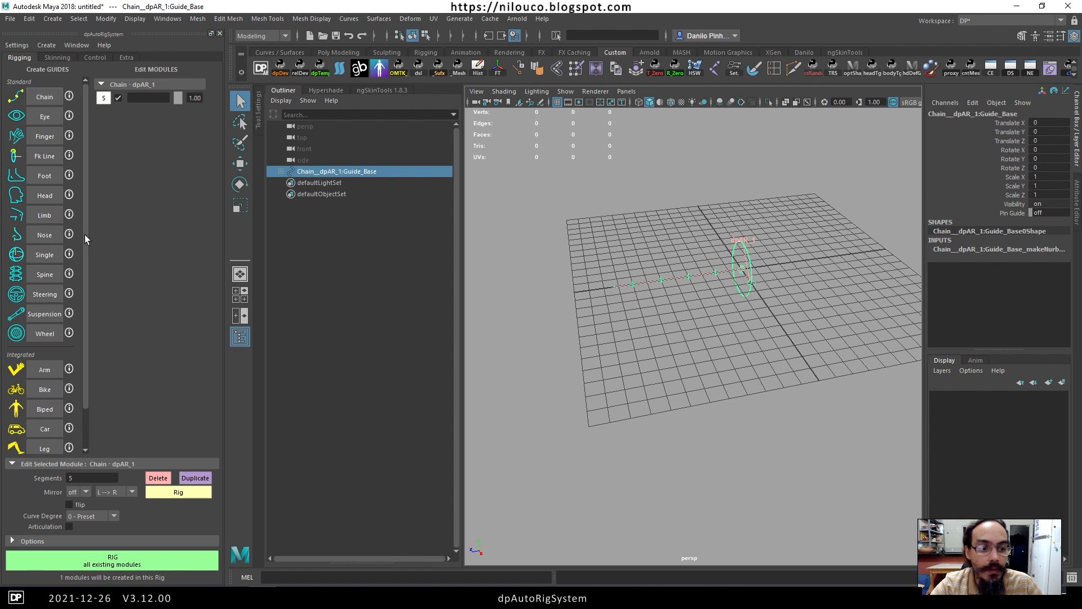
# Set the Chain guide's number of segments to 15.
pyautogui.click(86, 478)
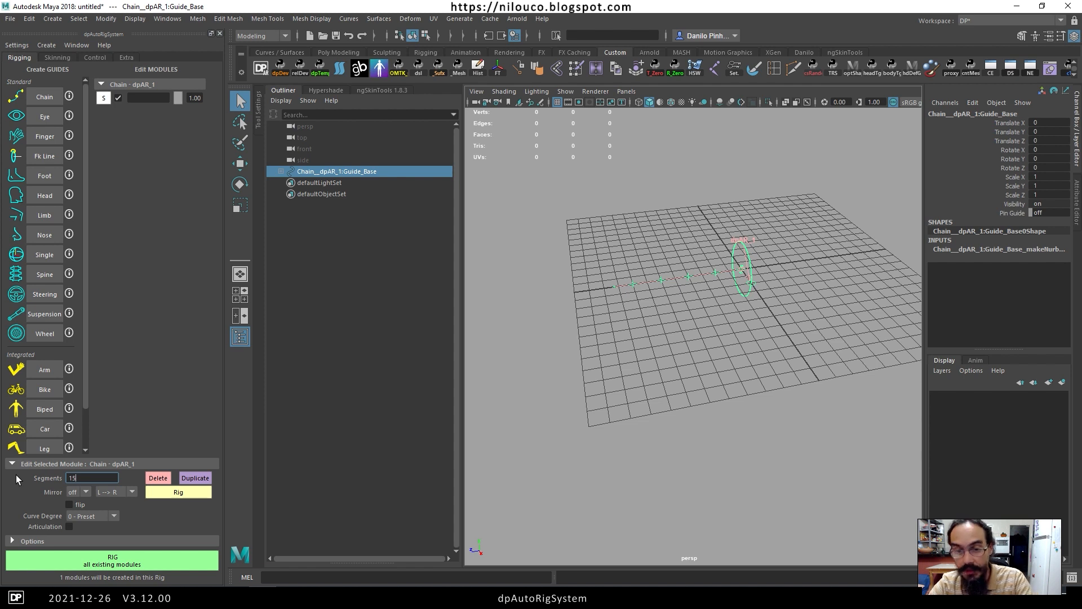
pyautogui.press('Return')
pyautogui.scroll(-5, 633, 248)
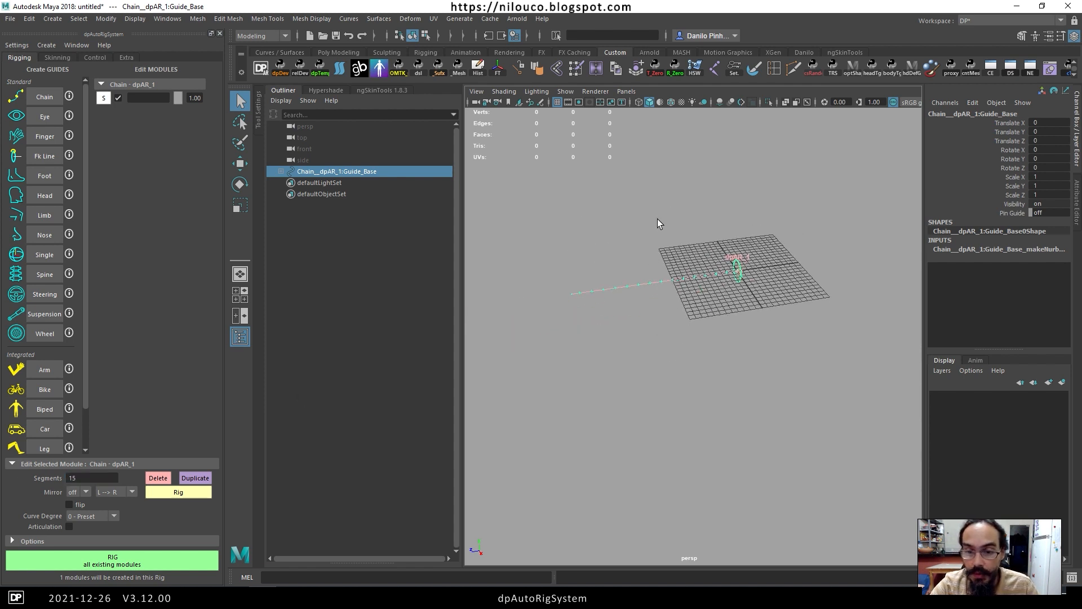
pyautogui.scroll(5, 658, 234)
pyautogui.moveTo(636, 249)
pyautogui.keyDown('alt'); pyautogui.mouseDown()
pyautogui.moveTo(616, 247)
pyautogui.moveTo(628, 247)
pyautogui.mouseUp(); pyautogui.keyUp('alt')
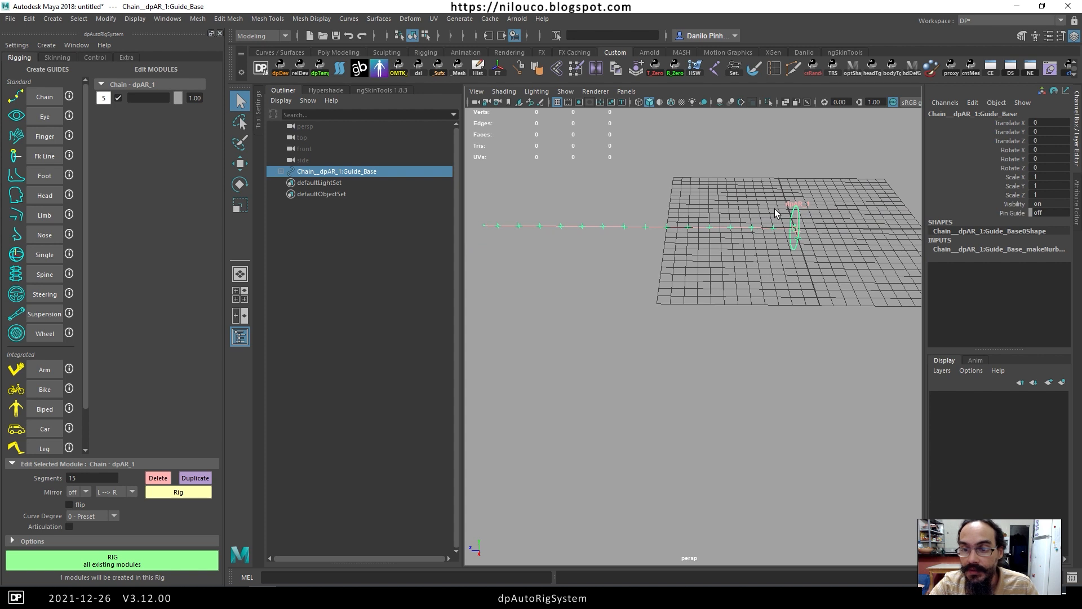
# Select the chain's joint guides and move them closer together, to a Translate Z of about 0.57 each.
pyautogui.moveTo(775, 212); pyautogui.dragTo(496, 262)
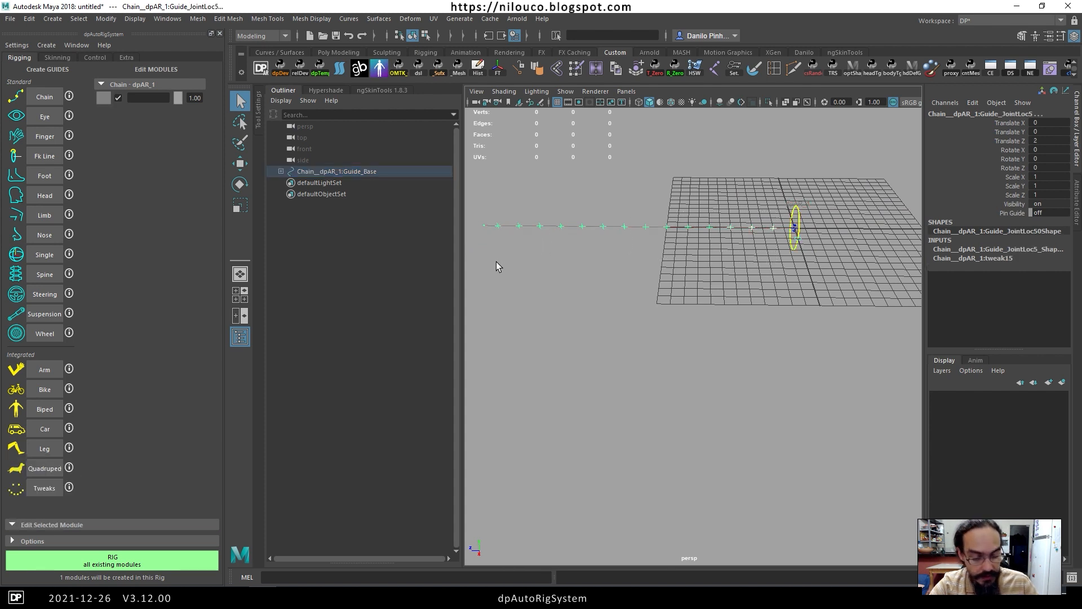
pyautogui.press('w')
pyautogui.moveTo(648, 227); pyautogui.dragTo(746, 252)
pyautogui.scroll(5, 710, 231)
pyautogui.keyDown('alt'); pyautogui.moveTo(746, 252); pyautogui.dragTo(713, 372, button='middle'); pyautogui.keyUp('alt')
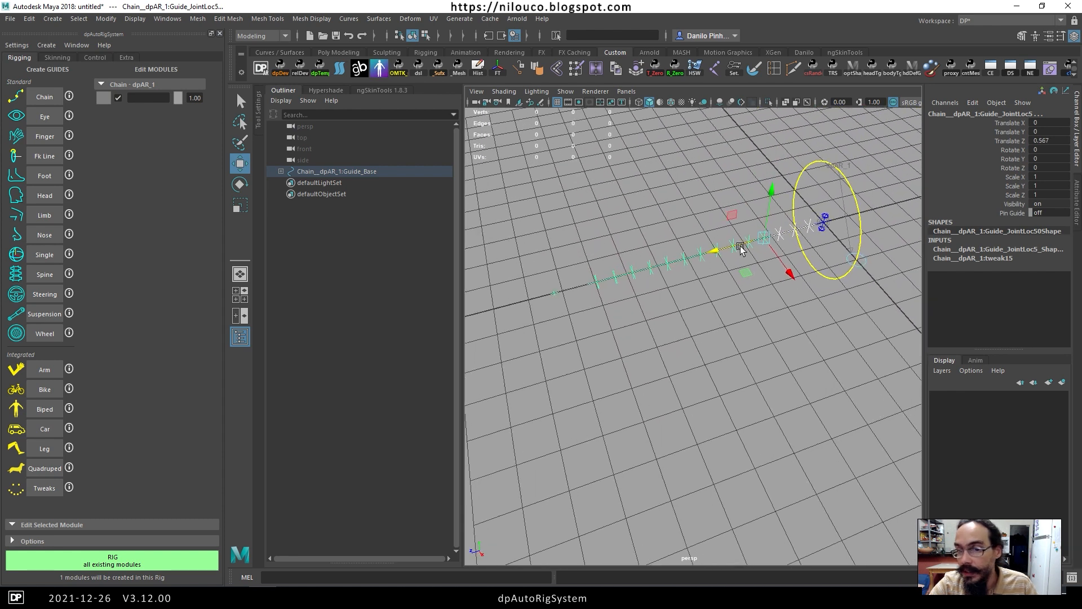
pyautogui.scroll(-2, 699, 271)
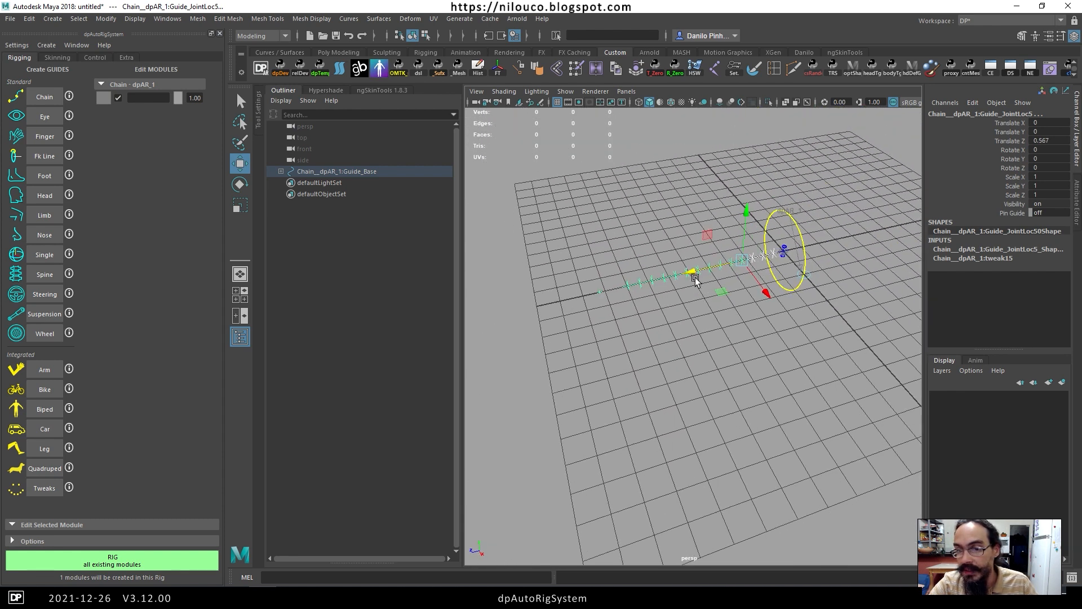
pyautogui.click(671, 232)
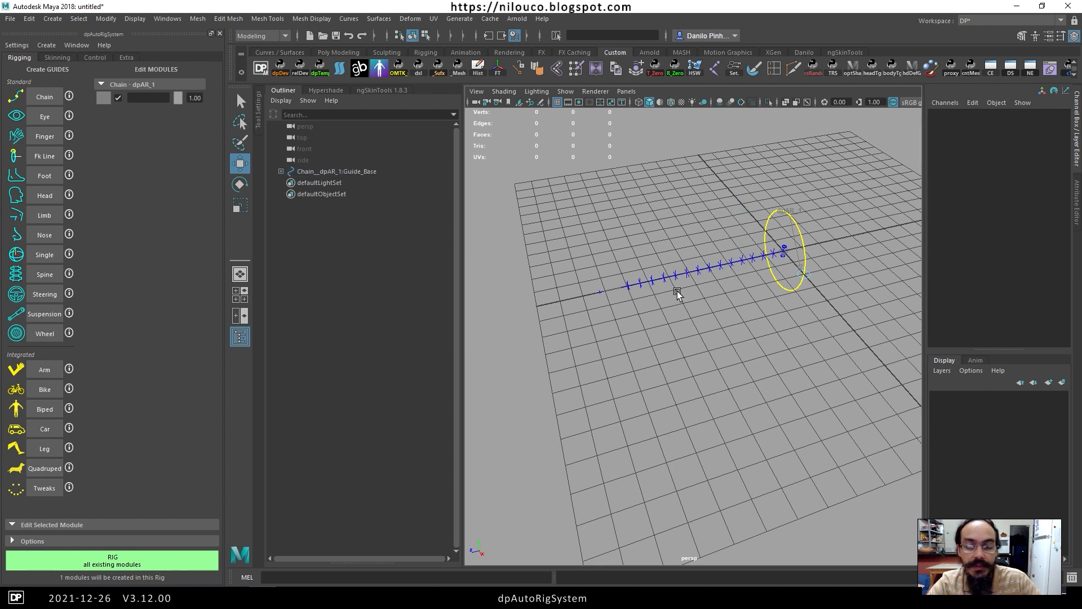
# Select the 15-segment Chain guide's base and rig all existing modules.
pyautogui.click(768, 236)
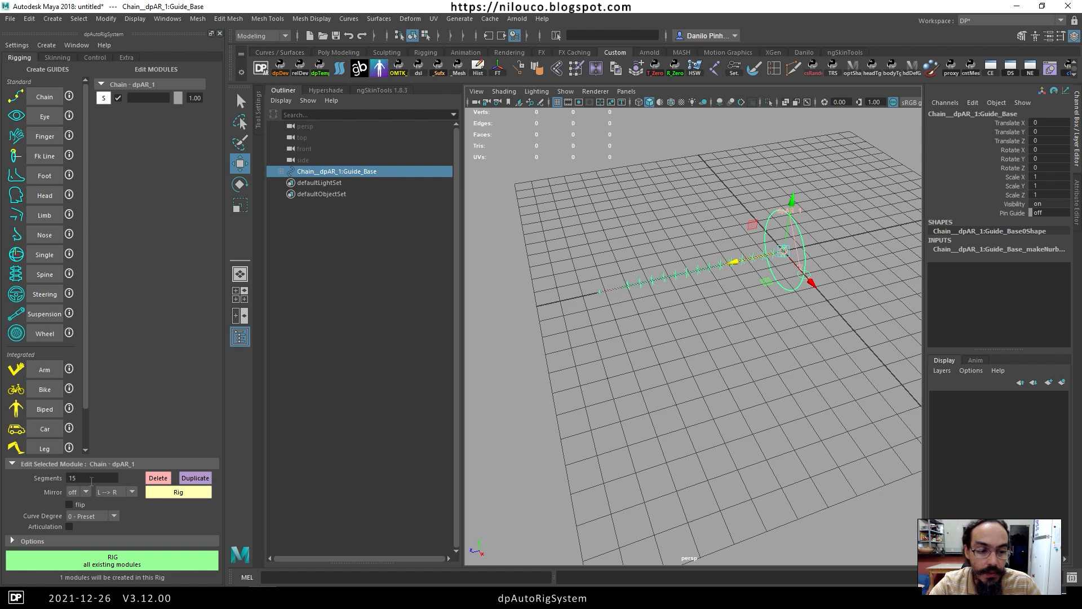
pyautogui.click(112, 560)
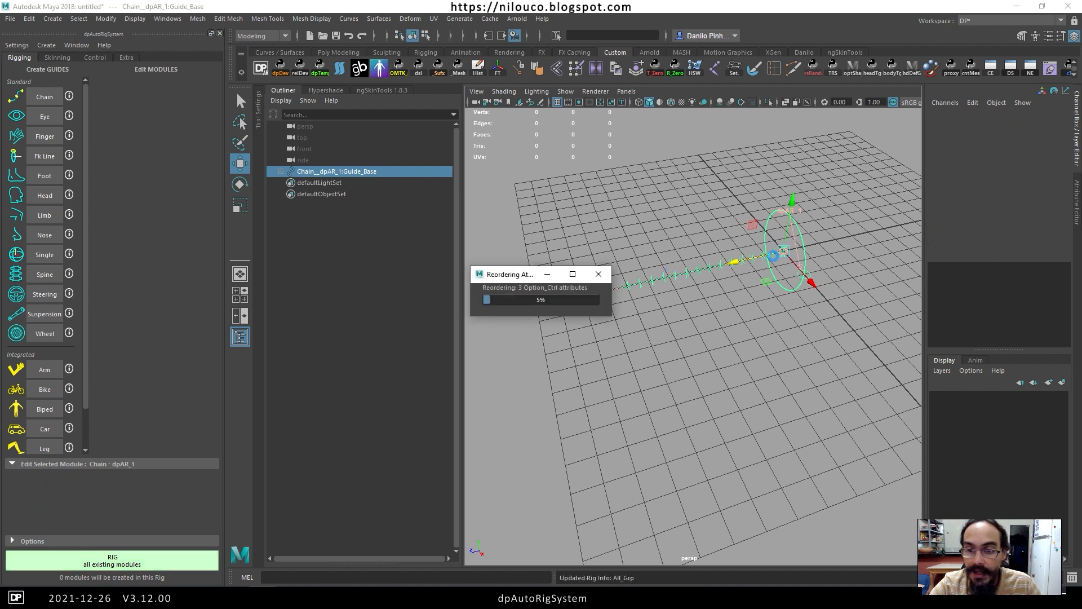
pyautogui.click(699, 230)
pyautogui.click(676, 205)
pyautogui.scroll(3, 713, 263)
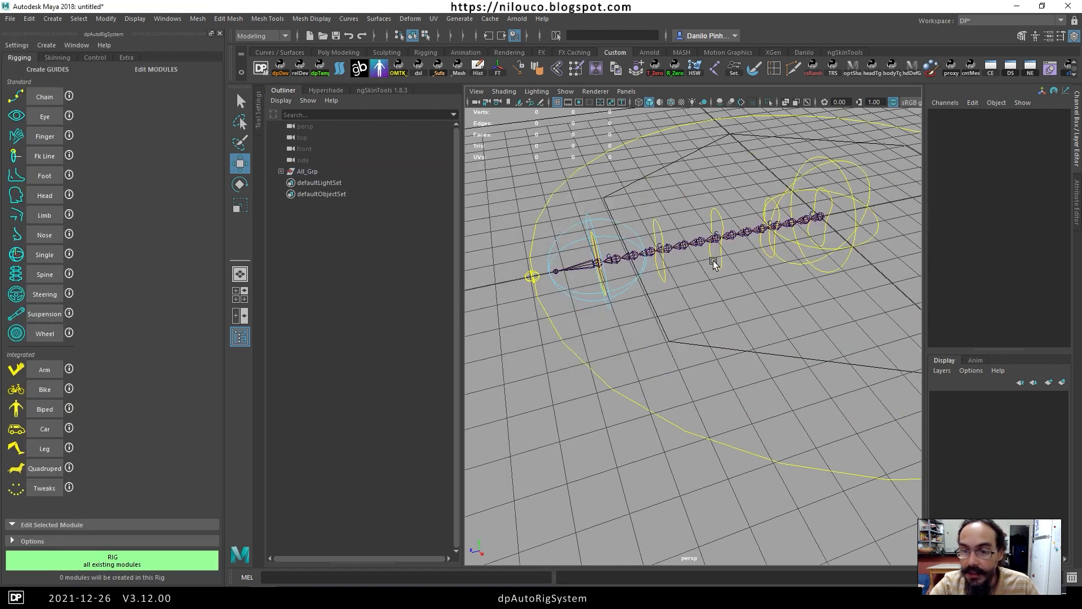
# Raise the chain's last IK control to about Translate Y 4.17 and Translate Z -1.74.
pyautogui.keyDown('alt'); pyautogui.moveTo(714, 261); pyautogui.dragTo(654, 194); pyautogui.keyUp('alt')
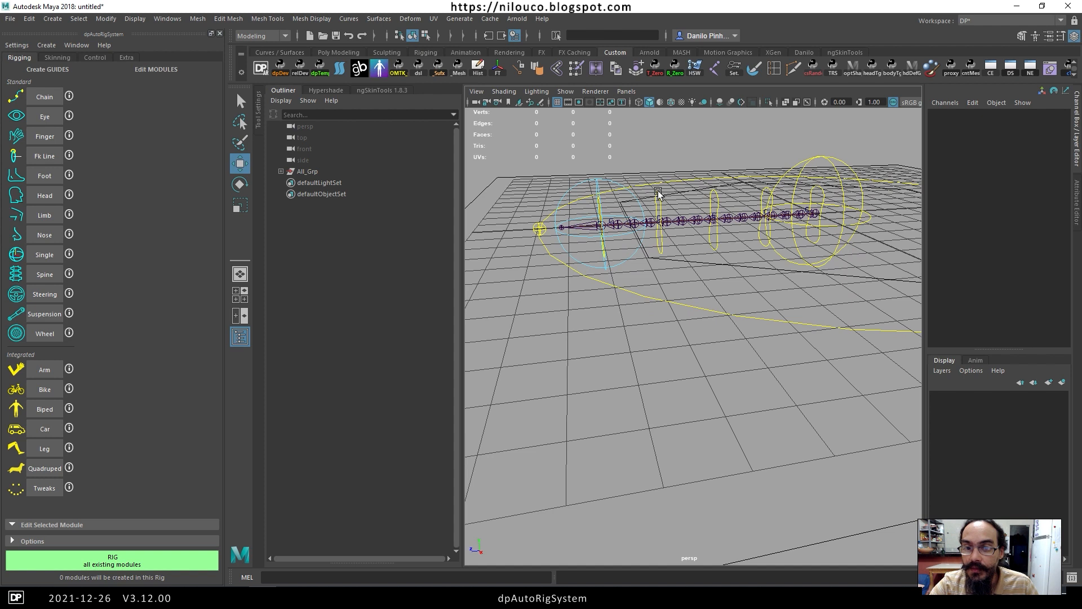
pyautogui.click(607, 186)
pyautogui.keyDown('alt'); pyautogui.moveTo(681, 201); pyautogui.dragTo(635, 225); pyautogui.keyUp('alt')
pyautogui.moveTo(548, 266); pyautogui.dragTo(583, 173)
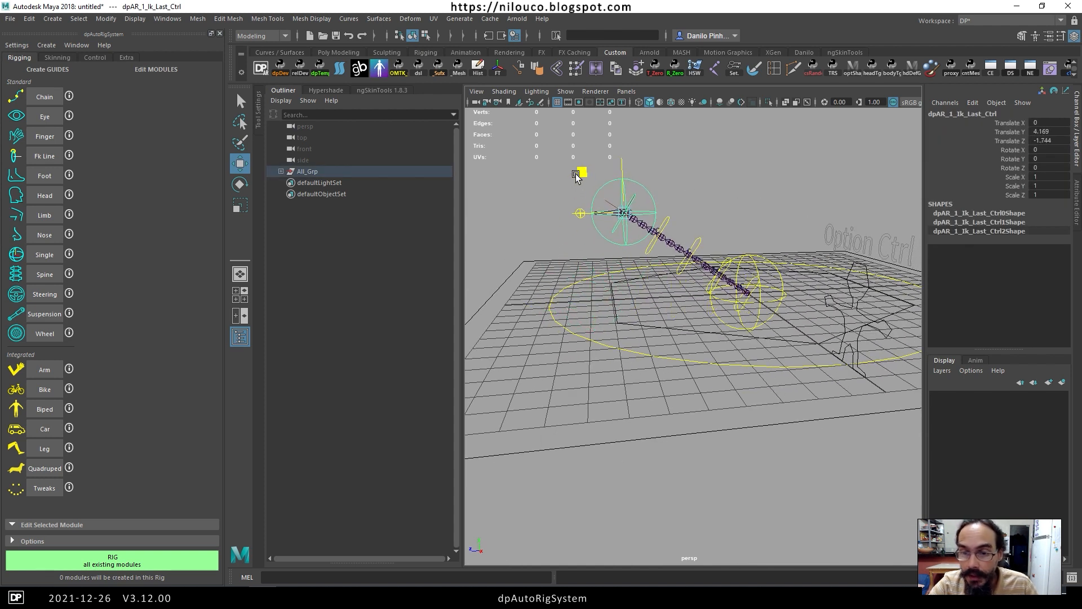
# Bend the raised chain into a curve by moving its intermediate IK controls.
pyautogui.click(695, 255)
pyautogui.moveTo(683, 201); pyautogui.dragTo(636, 189)
pyautogui.click(678, 195)
pyautogui.click(756, 251)
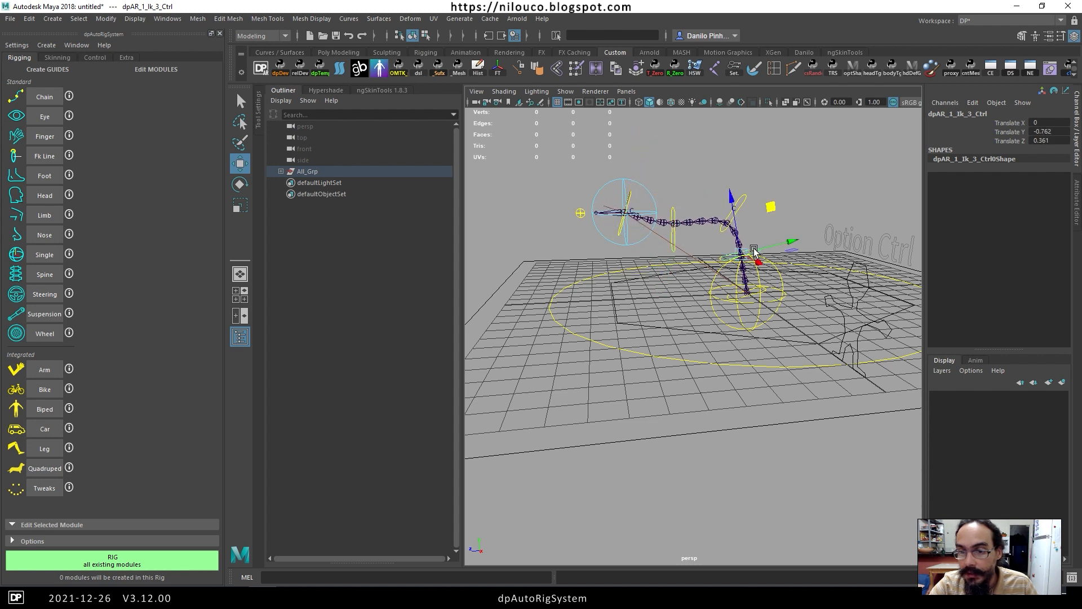
pyautogui.moveTo(769, 206); pyautogui.dragTo(743, 264)
# Set Option_Ctrl's Dp AR 1 blend to 1 for the FK chain, and return it to 0 for the IK pose.
pyautogui.click(894, 336)
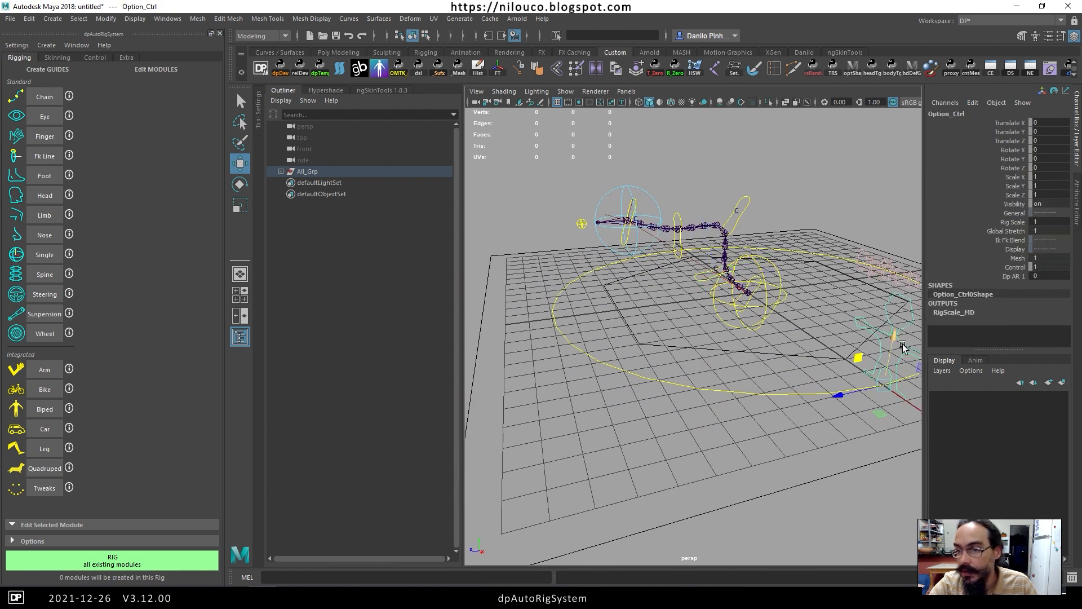
pyautogui.click(1015, 275)
pyautogui.moveTo(793, 310); pyautogui.dragTo(805, 312, button='middle')
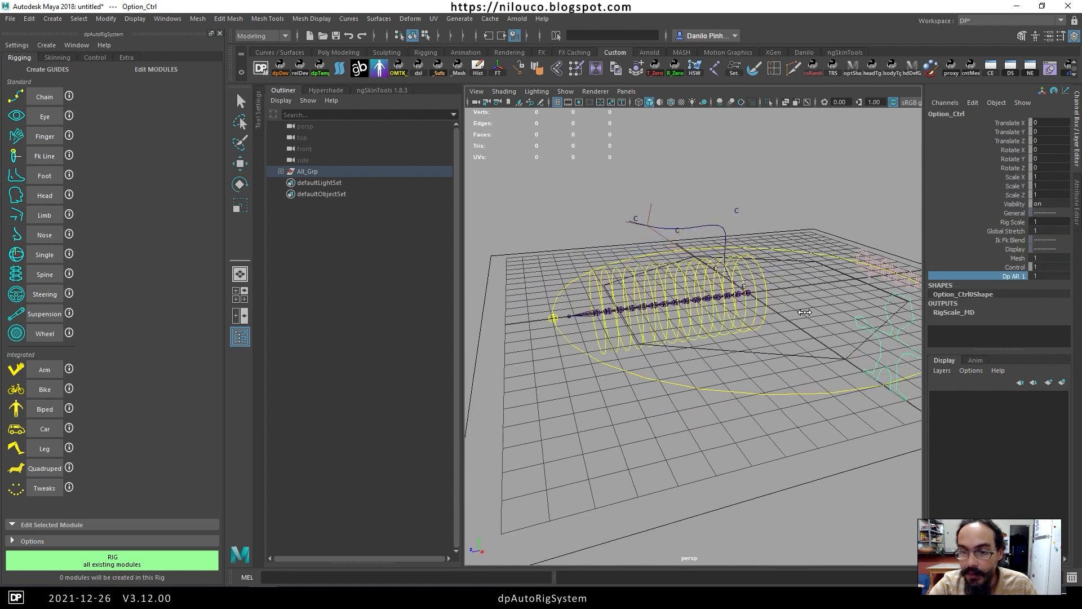
pyautogui.keyDown('alt'); pyautogui.moveTo(778, 322); pyautogui.dragTo(738, 314); pyautogui.keyUp('alt')
pyautogui.moveTo(738, 322); pyautogui.dragTo(708, 327, button='middle')
pyautogui.keyDown('alt'); pyautogui.moveTo(750, 253); pyautogui.dragTo(756, 279); pyautogui.keyUp('alt')
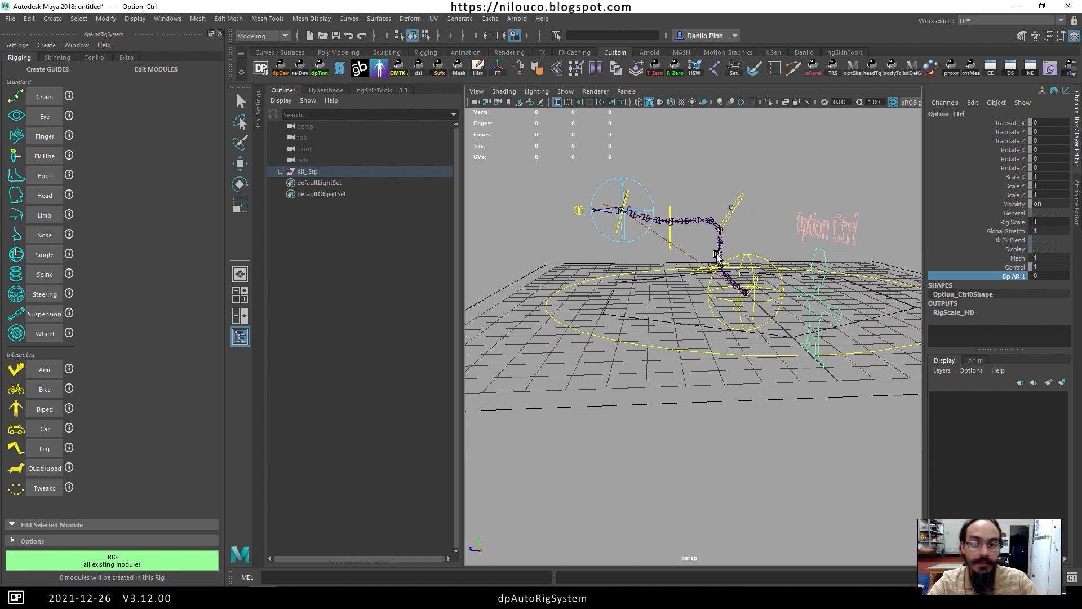
pyautogui.keyDown('alt'); pyautogui.moveTo(707, 274); pyautogui.dragTo(745, 305); pyautogui.keyUp('alt')
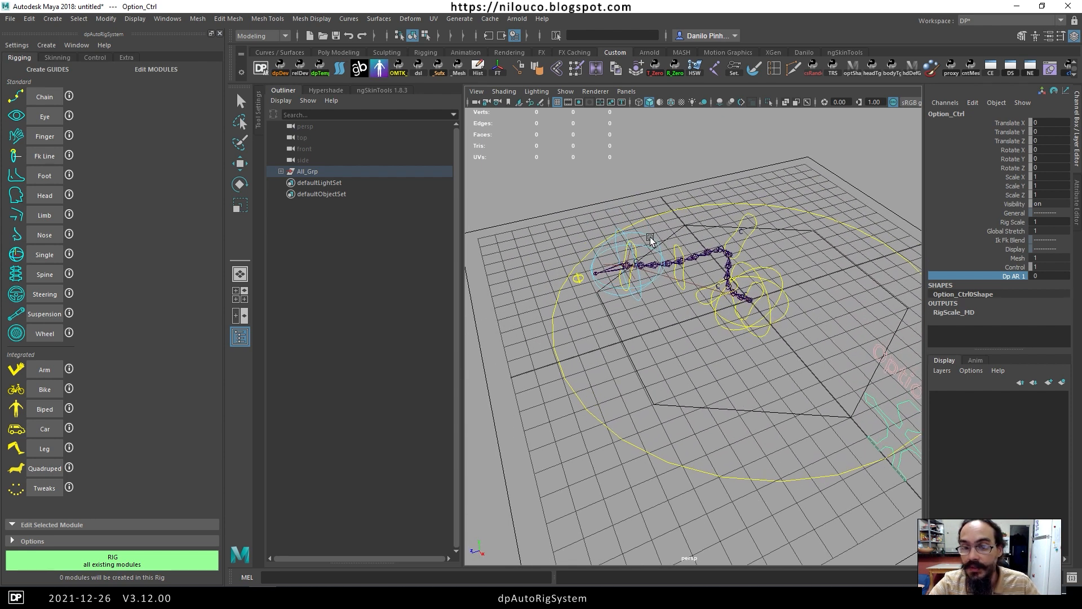
# Move the chain's last IK control to about Translate X 0.22, Y 3.69 and Z -1.16, and deselect it.
pyautogui.click(628, 267)
pyautogui.press('w')
pyautogui.moveTo(628, 268)
pyautogui.mouseDown()
pyautogui.moveTo(575, 193)
pyautogui.moveTo(467, 175)
pyautogui.moveTo(357, 321)
pyautogui.moveTo(664, 362)
pyautogui.moveTo(592, 200)
pyautogui.moveTo(563, 314)
pyautogui.moveTo(616, 261)
pyautogui.moveTo(615, 280)
pyautogui.mouseUp()
pyautogui.keyDown('alt'); pyautogui.moveTo(684, 294); pyautogui.dragTo(783, 169); pyautogui.keyUp('alt')
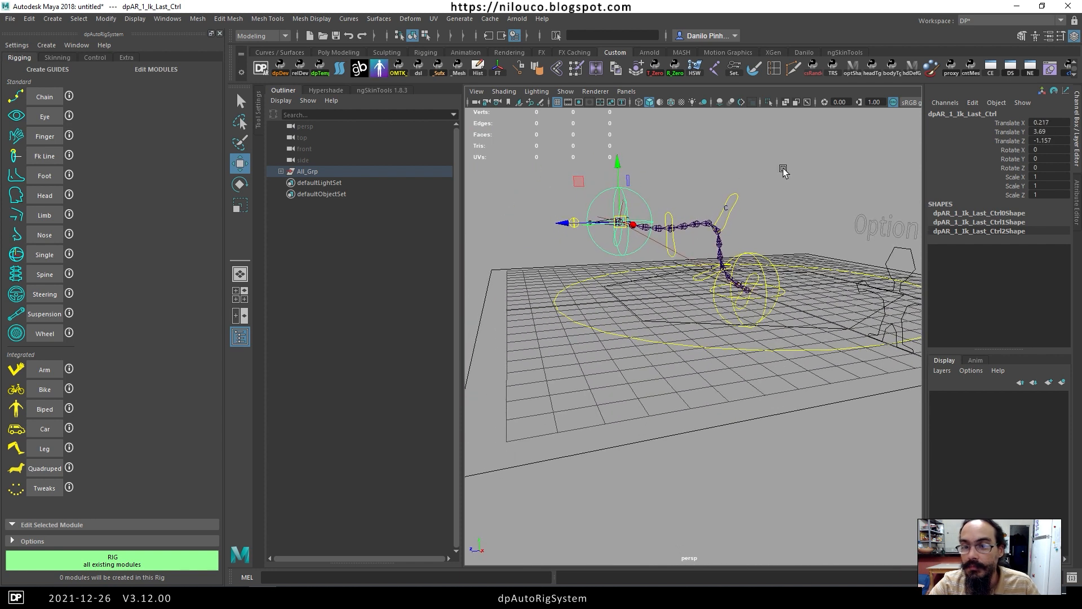
pyautogui.click(785, 181)
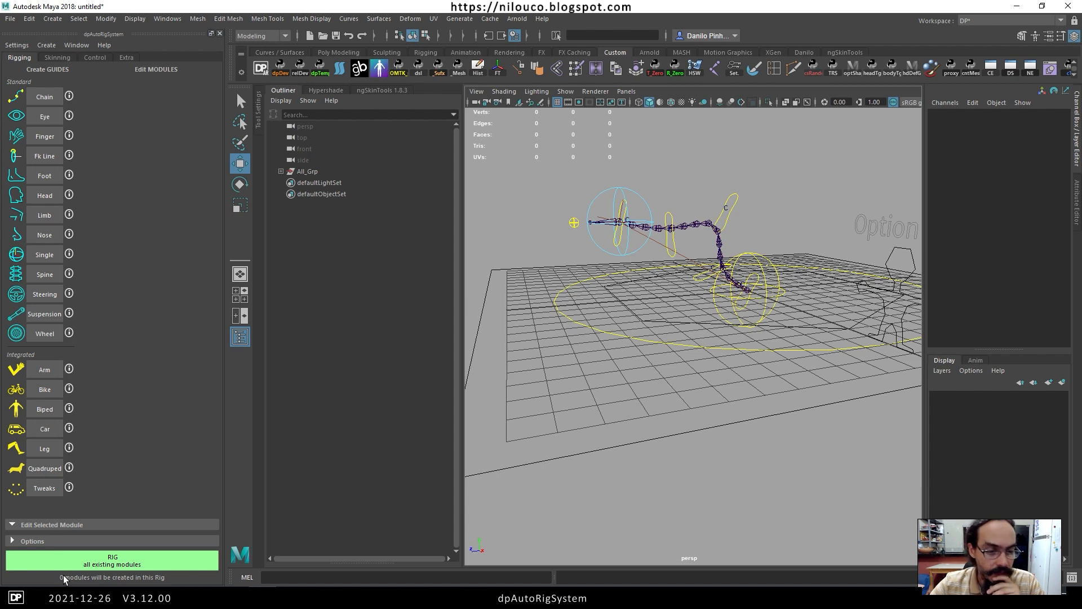
# Switch to the Dev_dpAutoRigSystem spreadsheet in the browser and review the Log2021 entries from Resolve additional IDs to Back autoClavicle to 0.3.
pyautogui.click(208, 545)
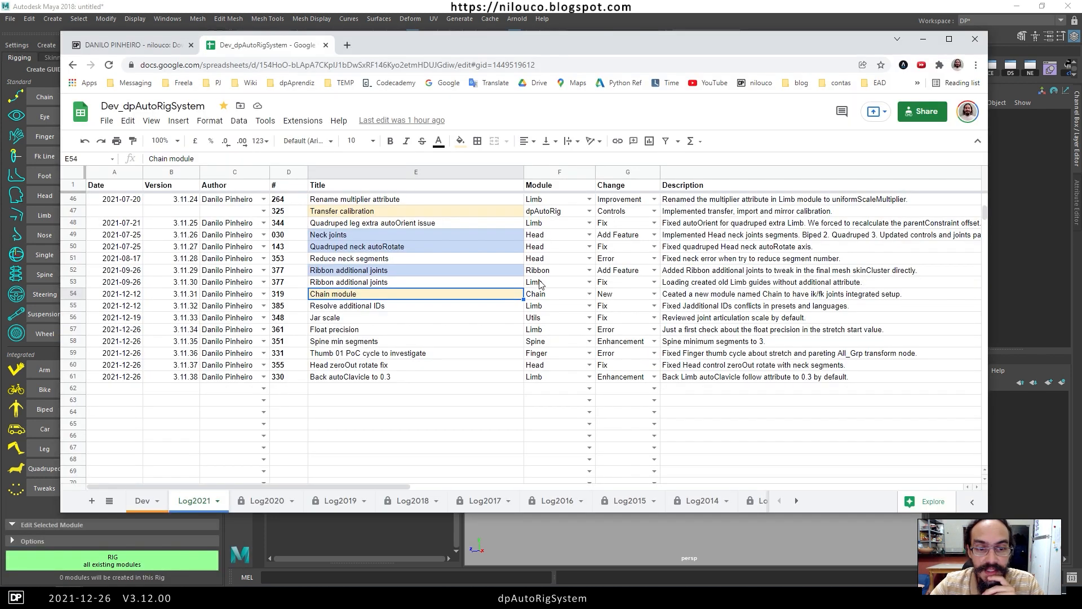
pyautogui.moveTo(381, 310); pyautogui.dragTo(383, 365)
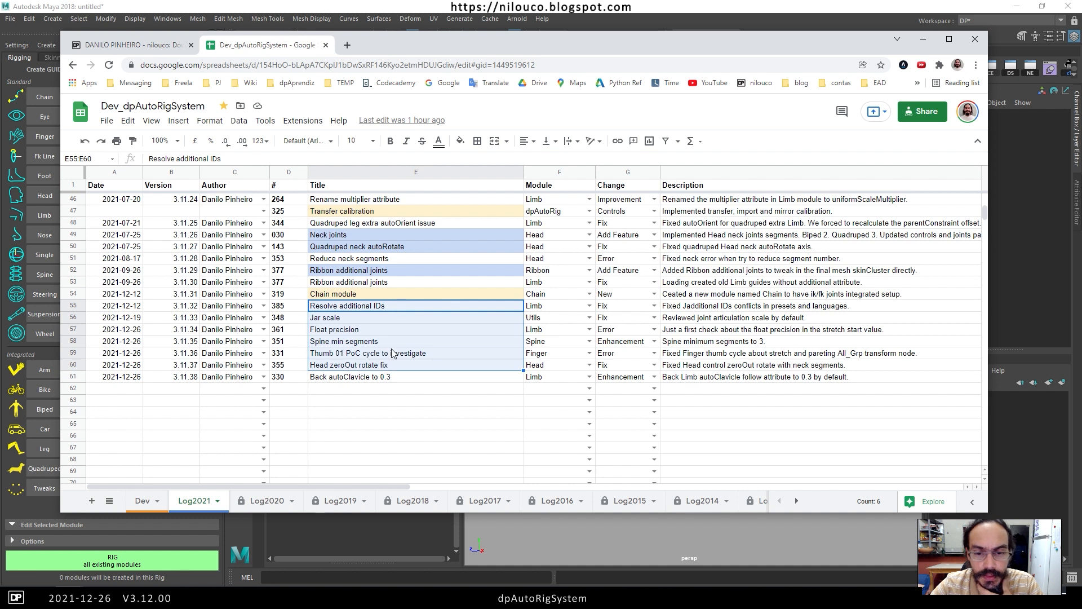
pyautogui.click(403, 377)
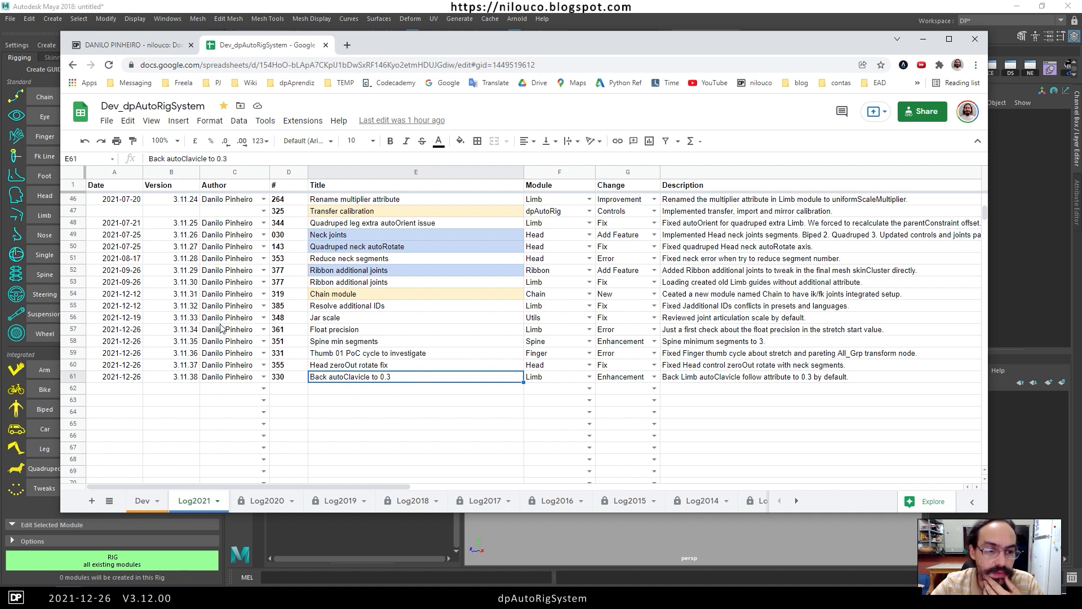
pyautogui.moveTo(135, 333); pyautogui.dragTo(135, 376)
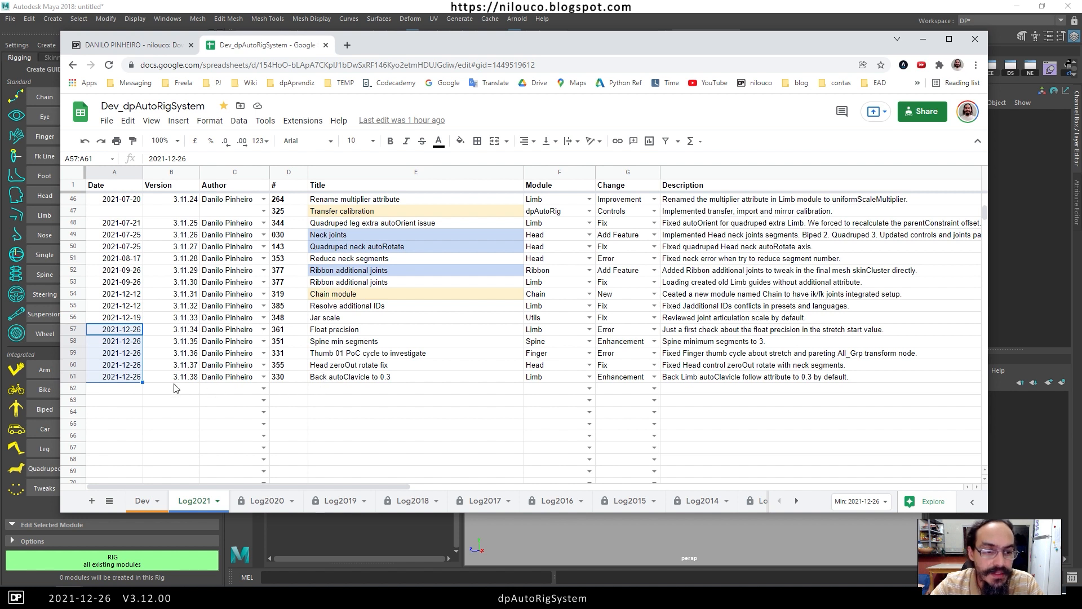
pyautogui.click(290, 389)
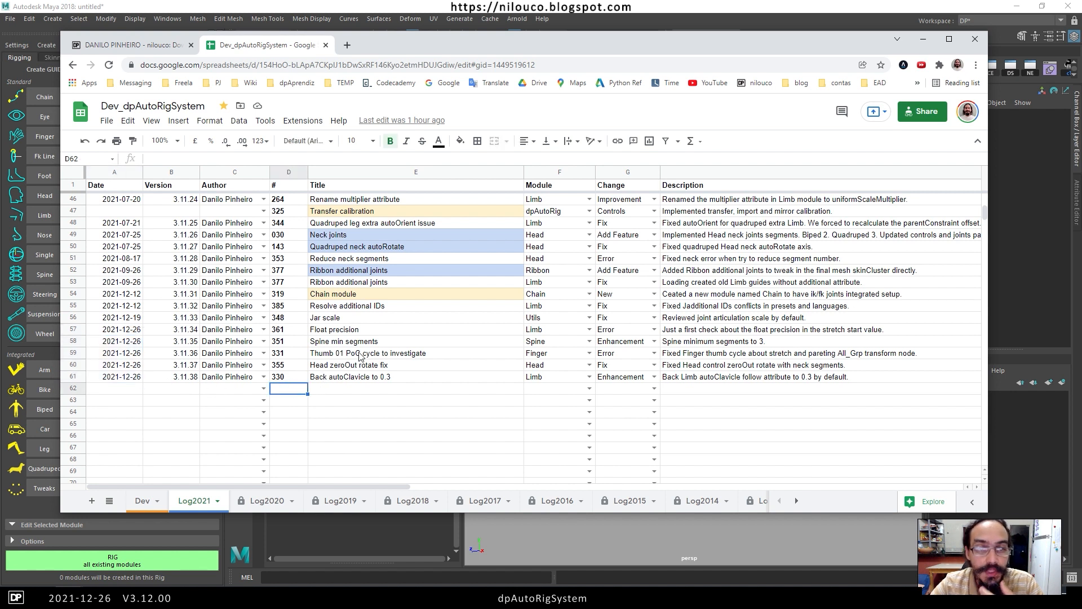